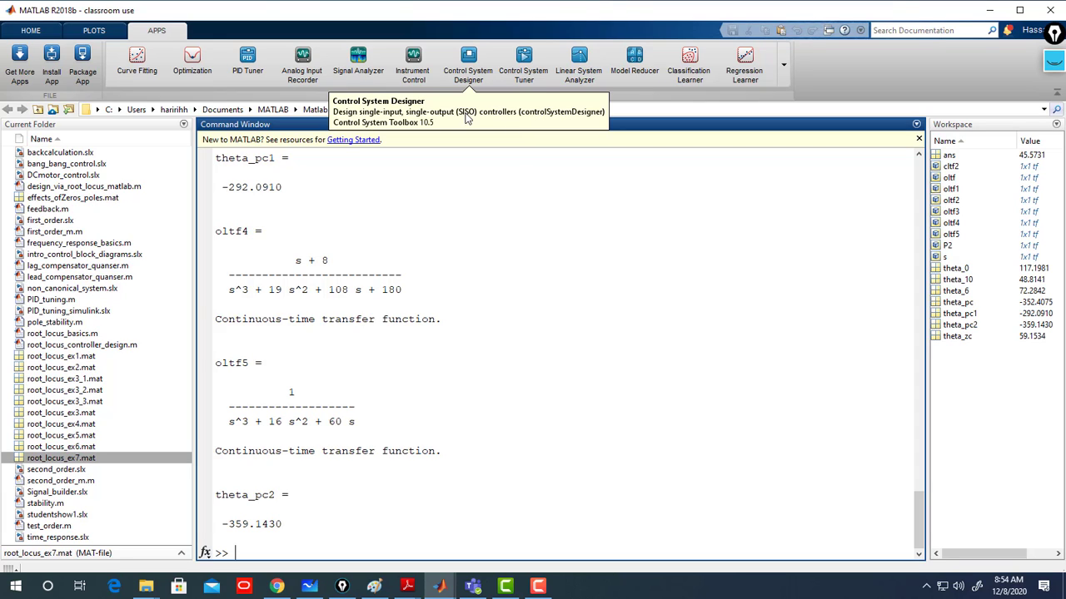
- Launch the Control System Designer app
left_click(470, 58)
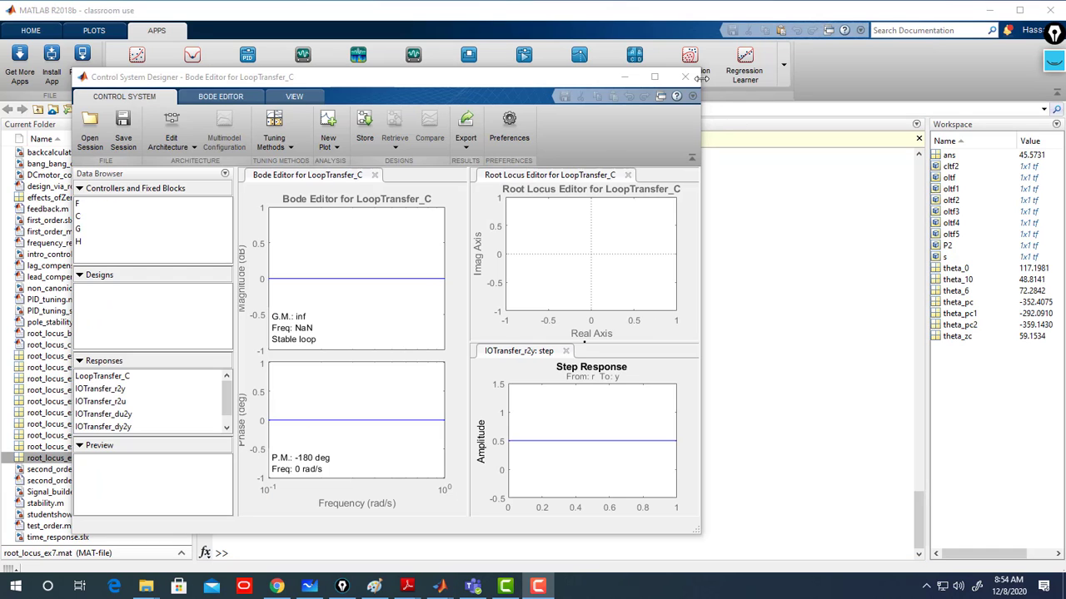
left_click(654, 76)
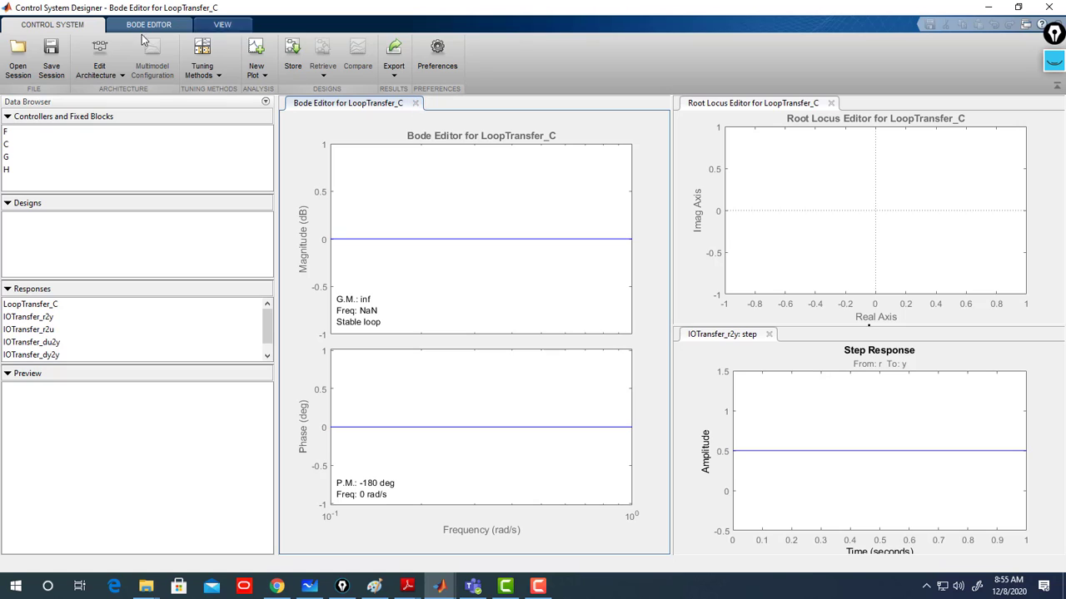
- Close the Bode editor and arrange the root locus editor and step response plot side by side
left_click(415, 102)
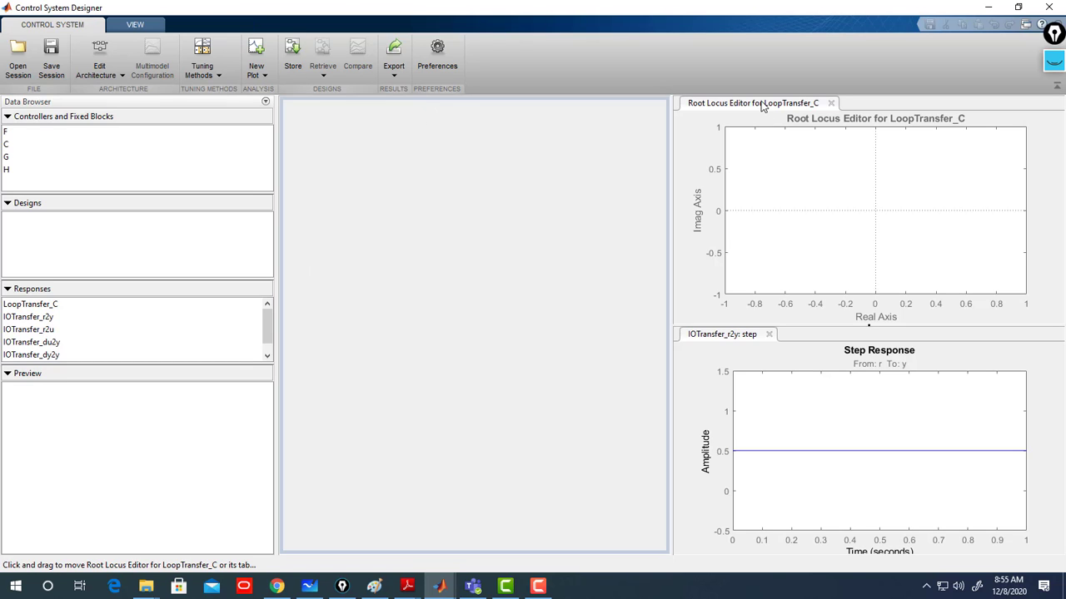
left_click_drag(754, 102, 584, 94)
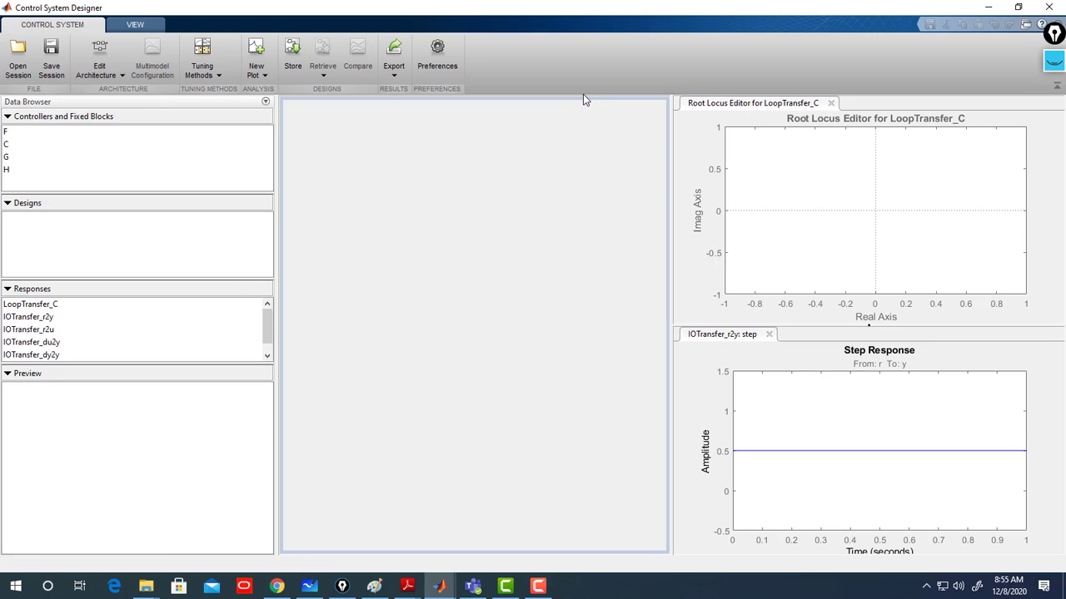
left_click_drag(735, 106, 528, 123)
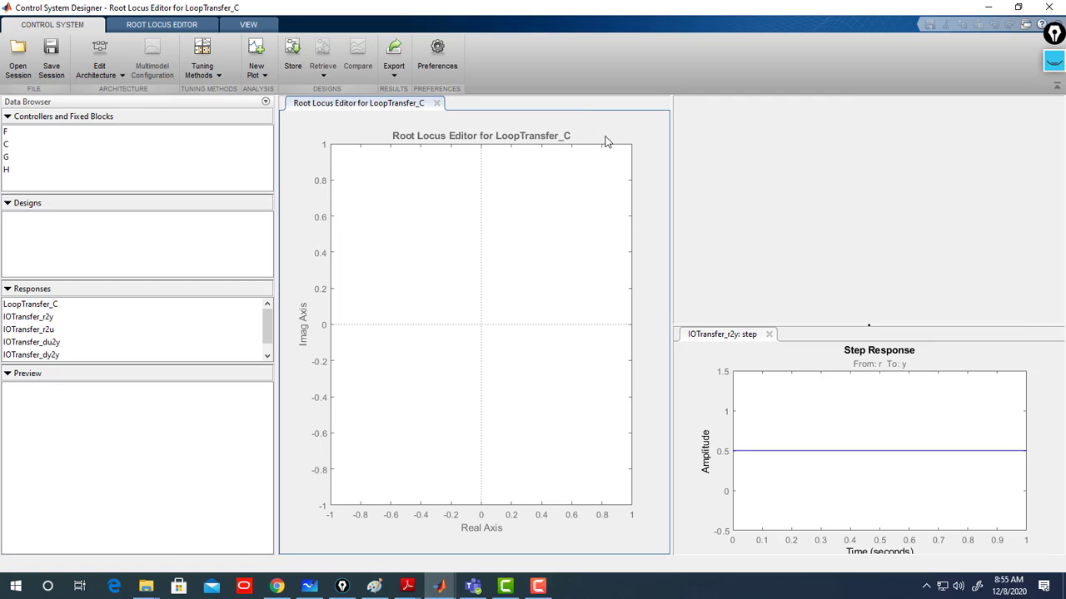
left_click(870, 326)
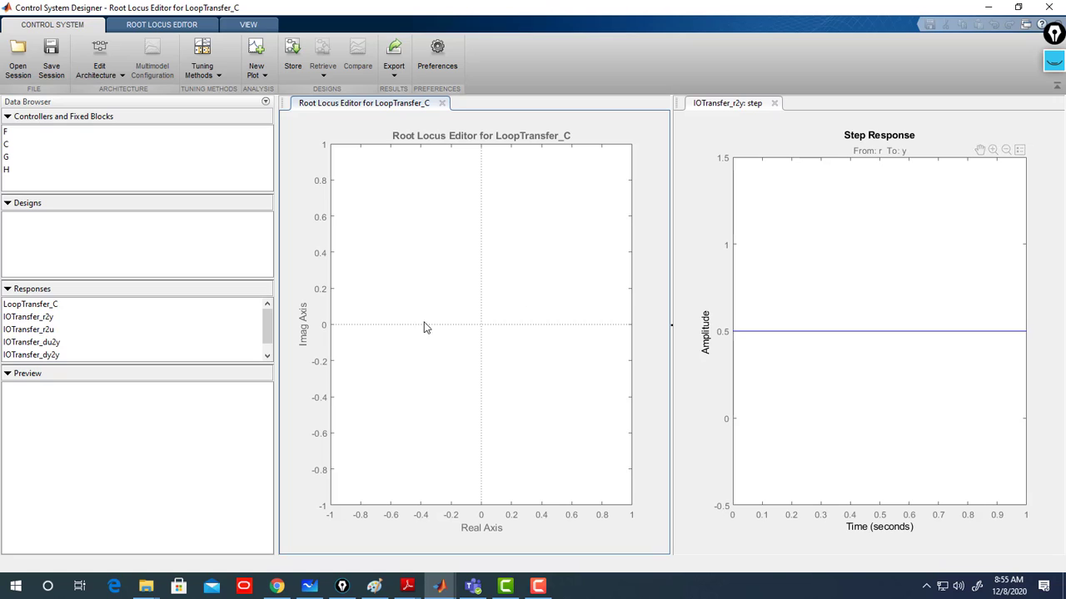
- Open the Edit Architecture dialog and reposition it
left_click(121, 75)
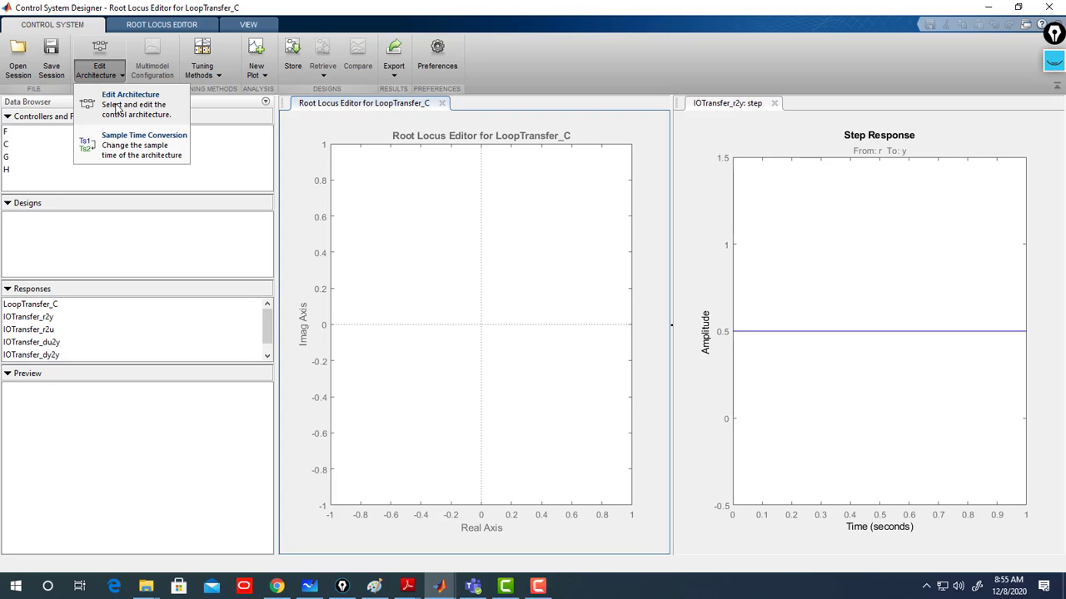
left_click(117, 109)
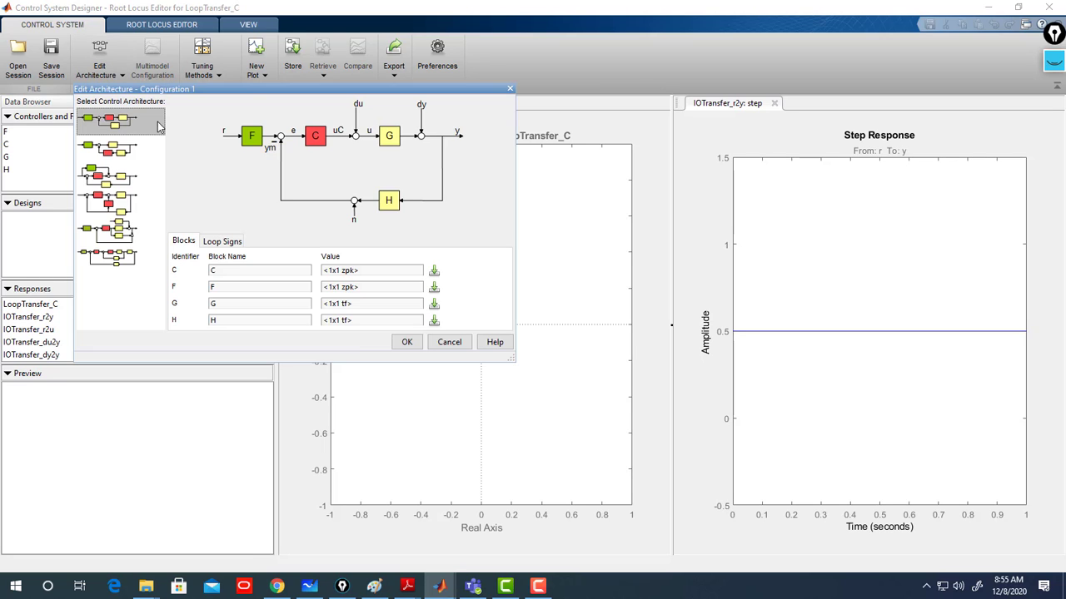
left_click_drag(256, 92, 312, 100)
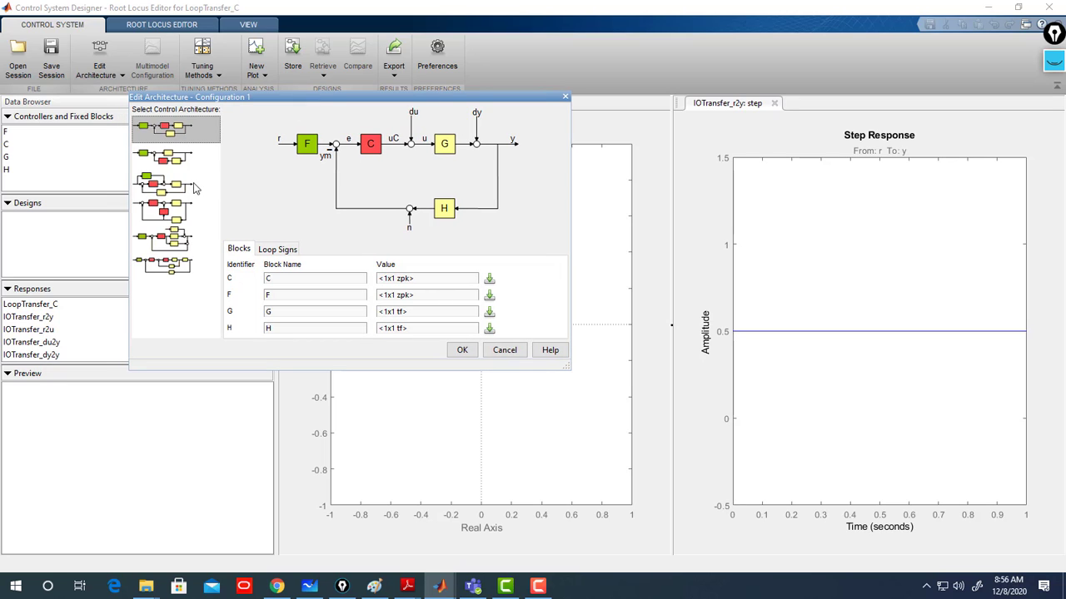
- Browse the available control architectures, ending back on Configuration 1
left_click(167, 159)
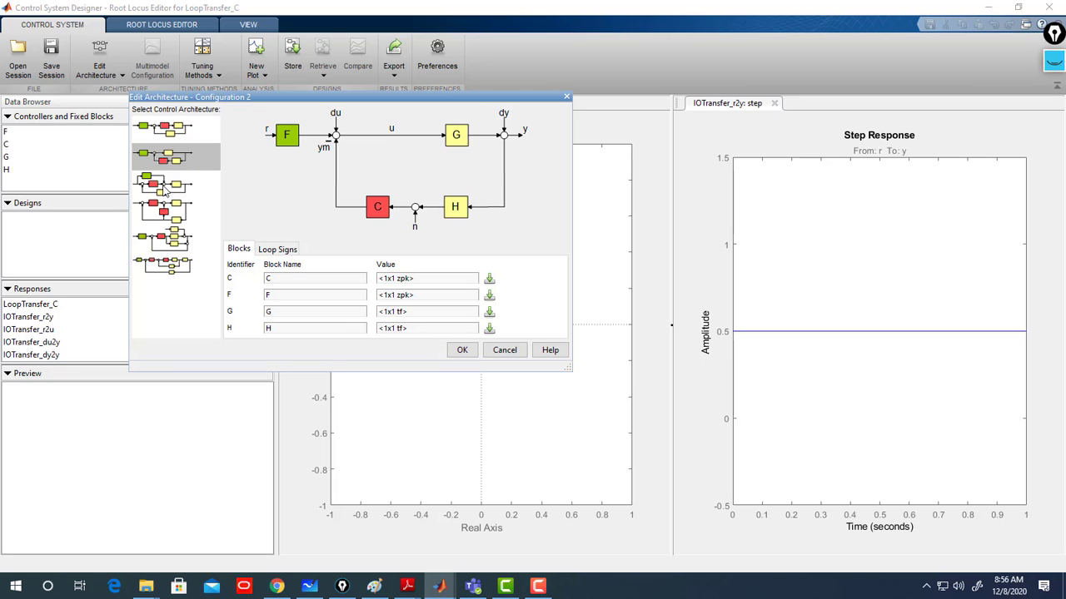
left_click(167, 129)
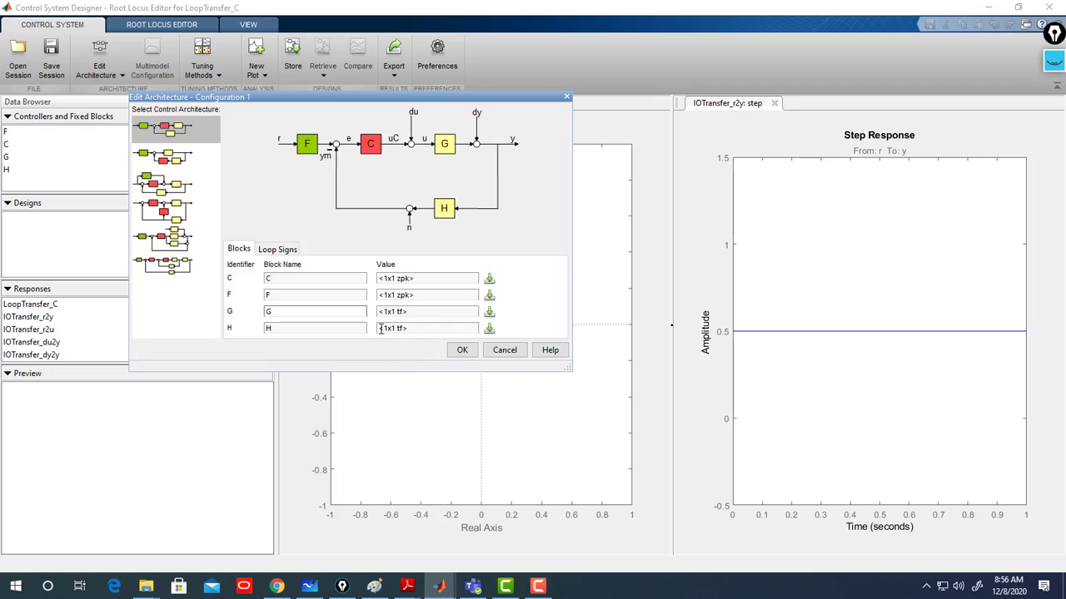
left_click(167, 158)
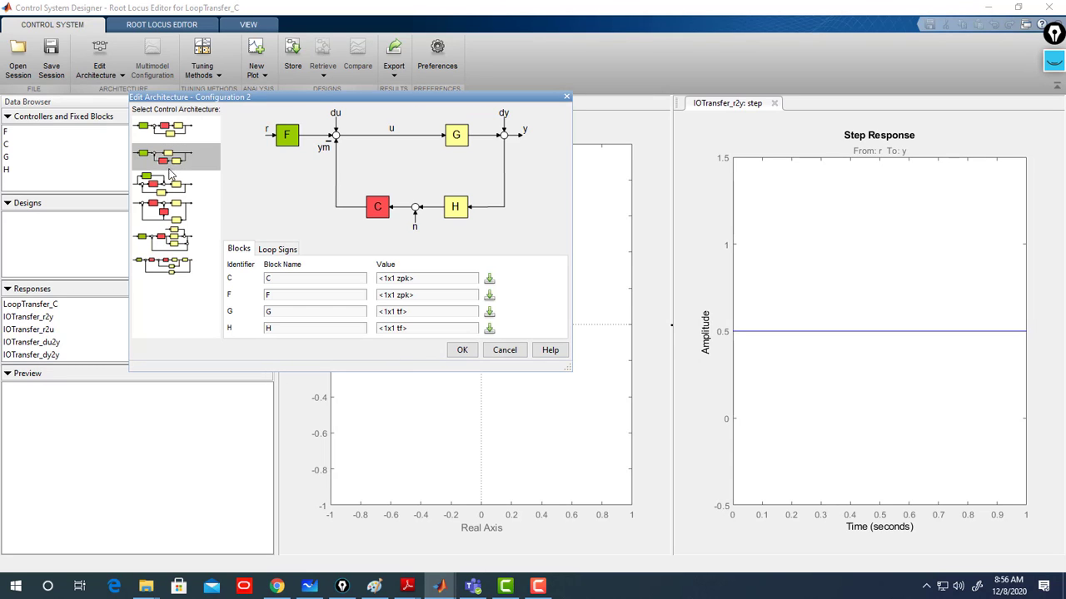
left_click(167, 194)
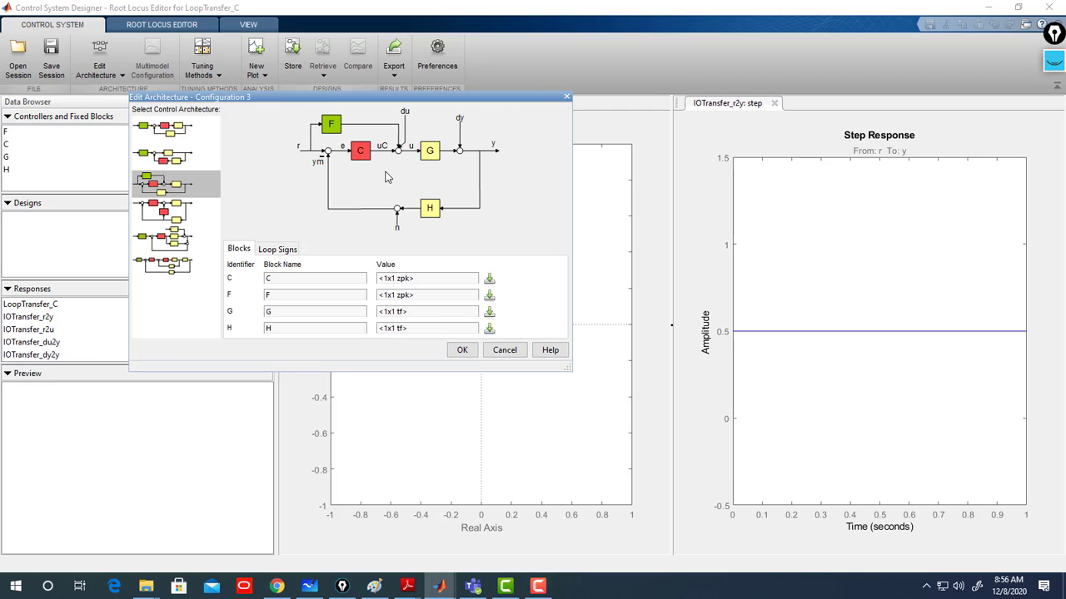
left_click(199, 218)
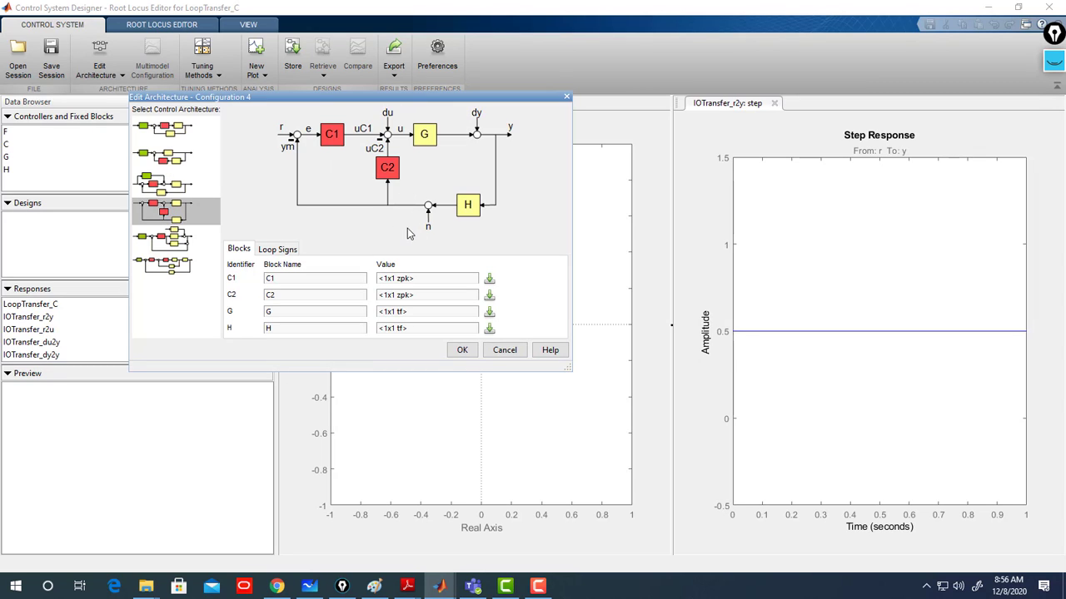
left_click(164, 247)
left_click(183, 215)
left_click(172, 156)
left_click(182, 213)
left_click(165, 241)
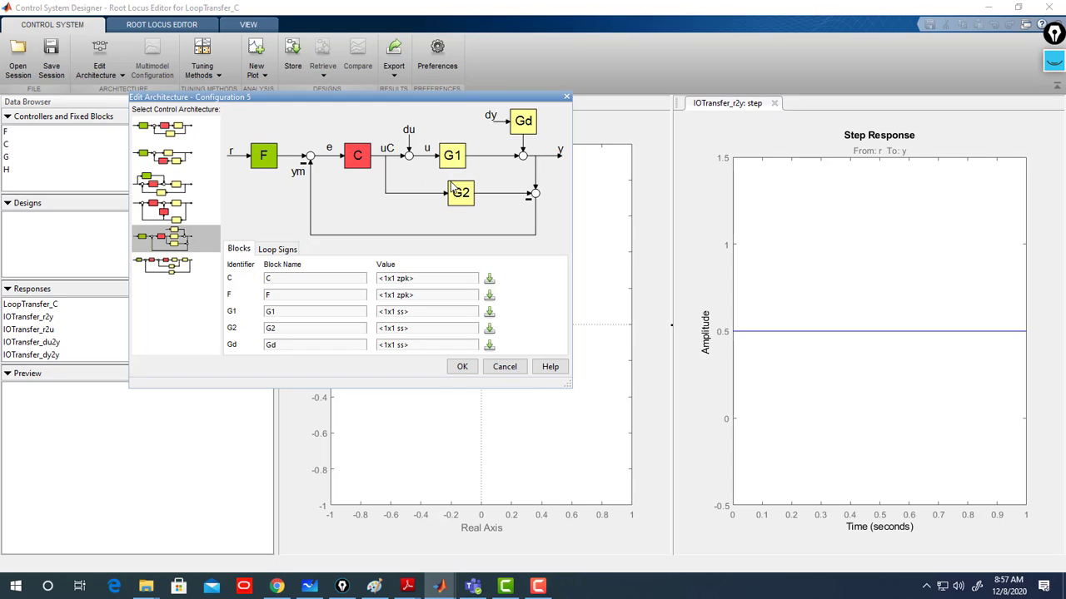
left_click(170, 263)
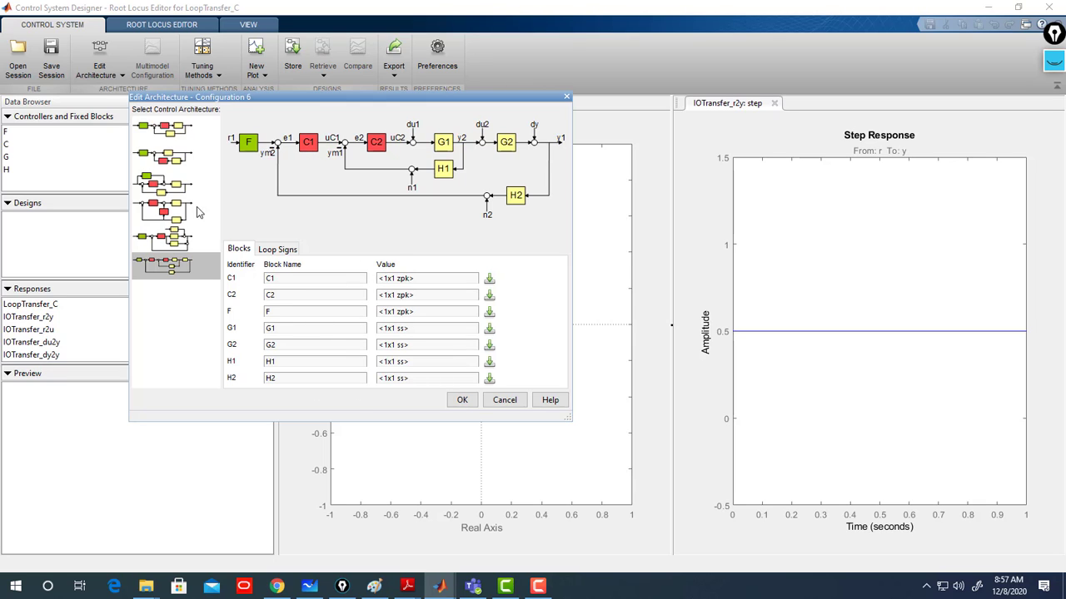
left_click(169, 134)
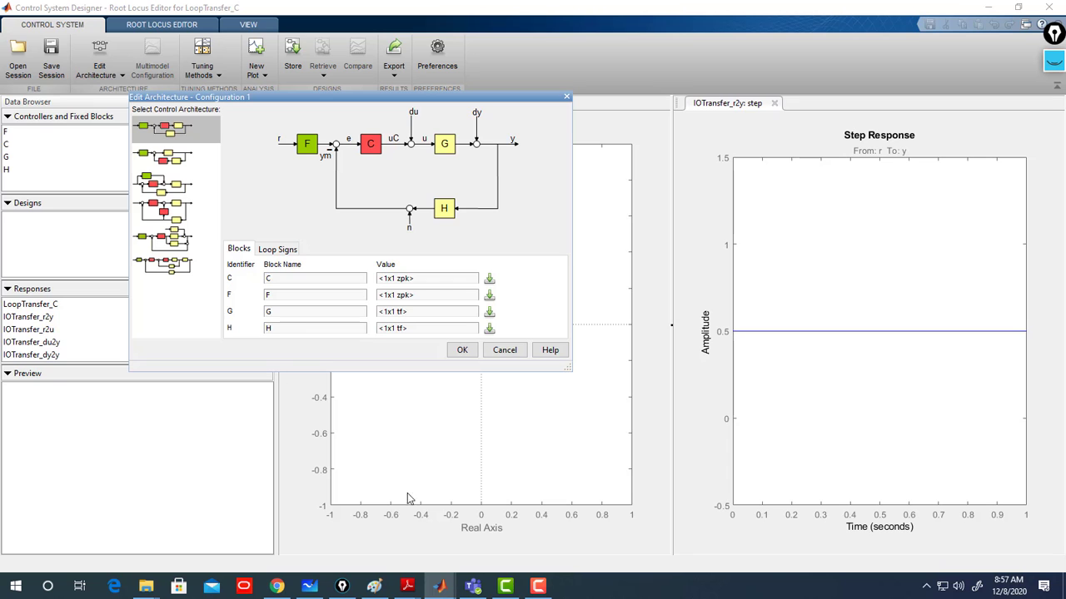
- Switch to the whiteboard to review the problem statement, then return
left_click(316, 588)
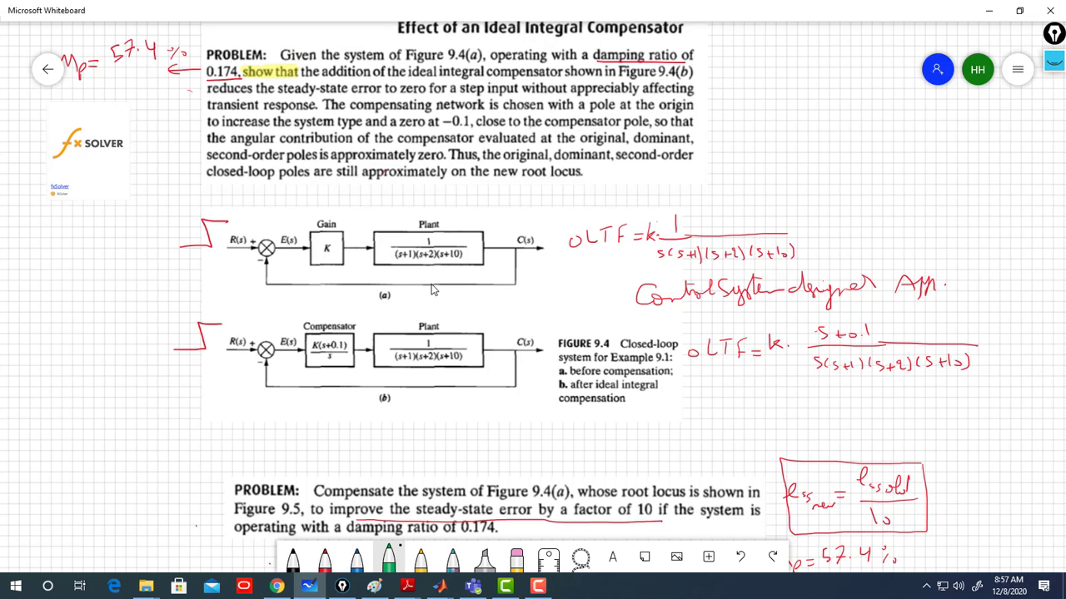
left_click(989, 11)
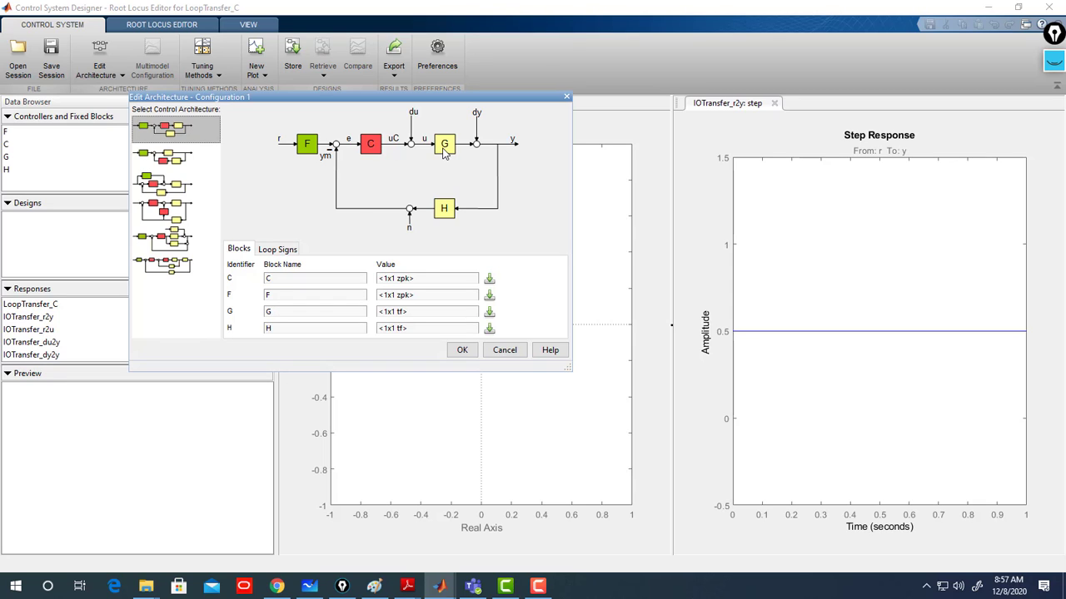
- Set the plant block G's value to oltf in the architecture
left_click(423, 315)
type("ol")
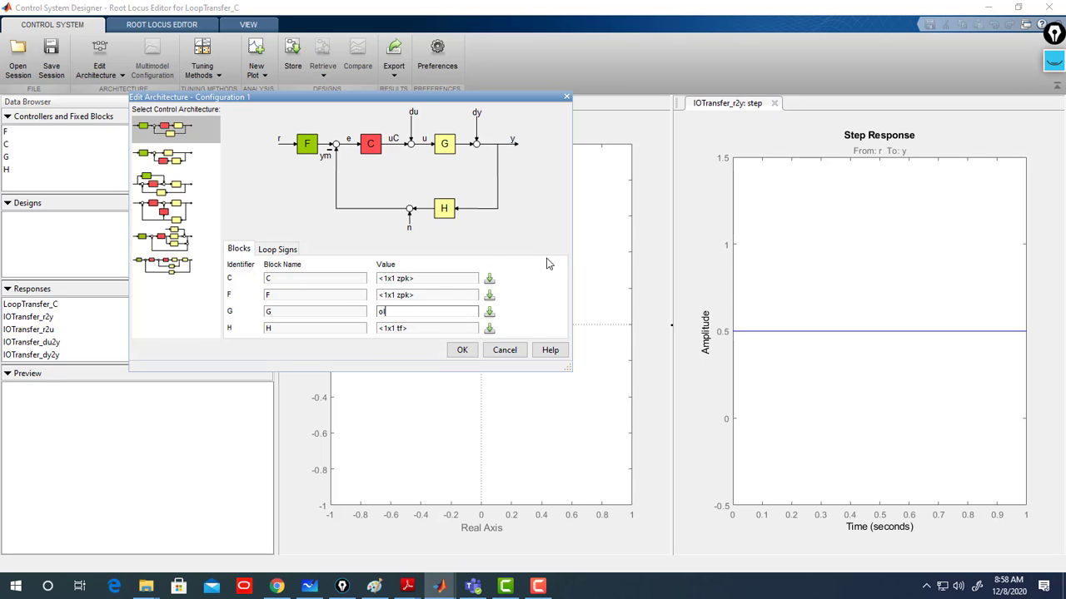
type("tf")
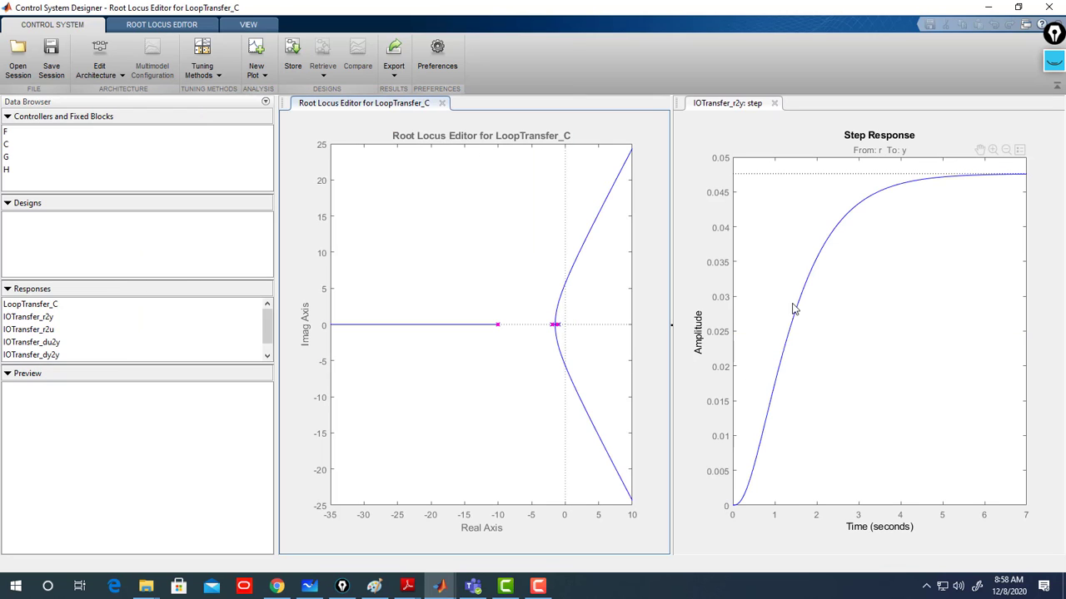
- Preview the G, H, C and F blocks in the data browser
left_click(8, 157)
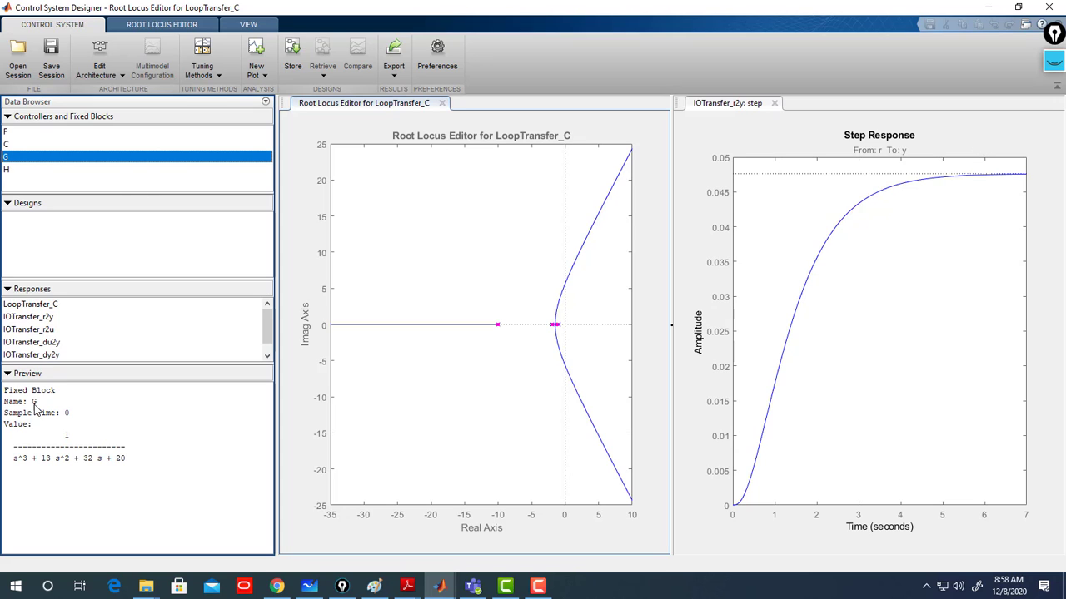
left_click(17, 170)
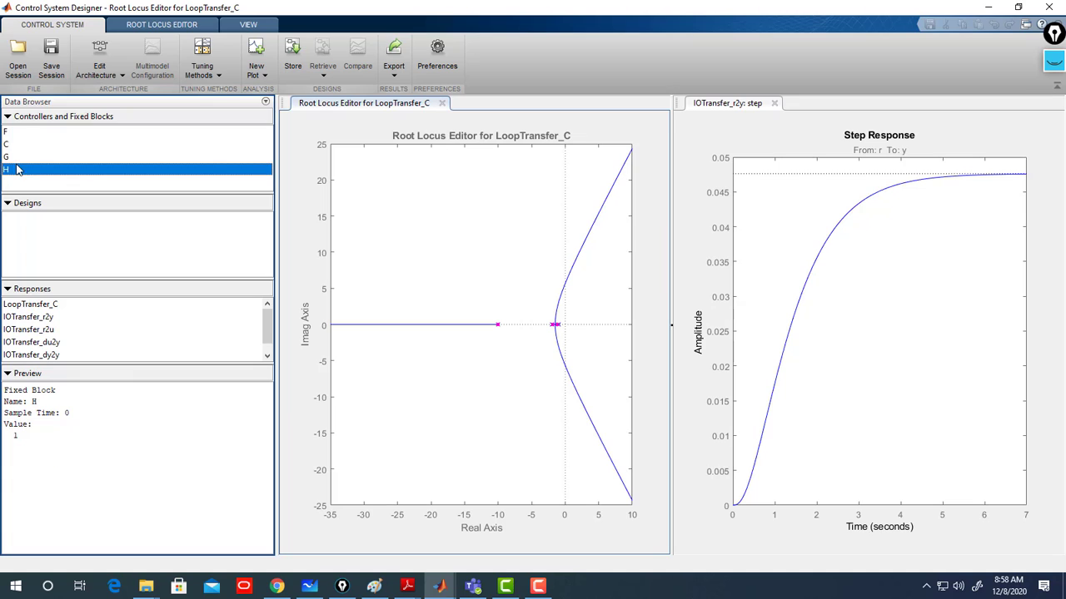
left_click(8, 146)
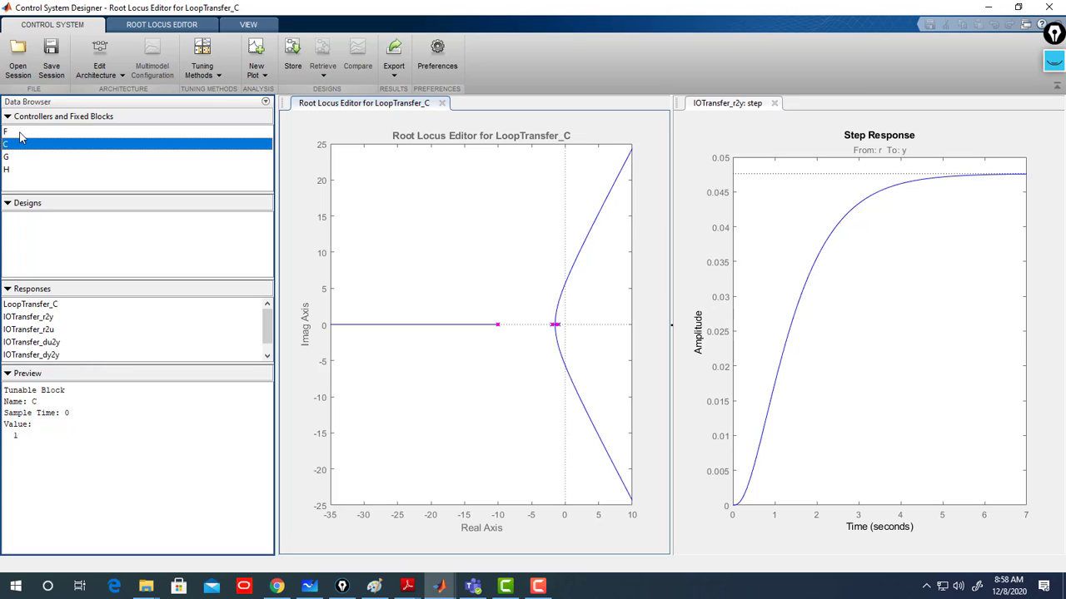
left_click(19, 133)
left_click(17, 147)
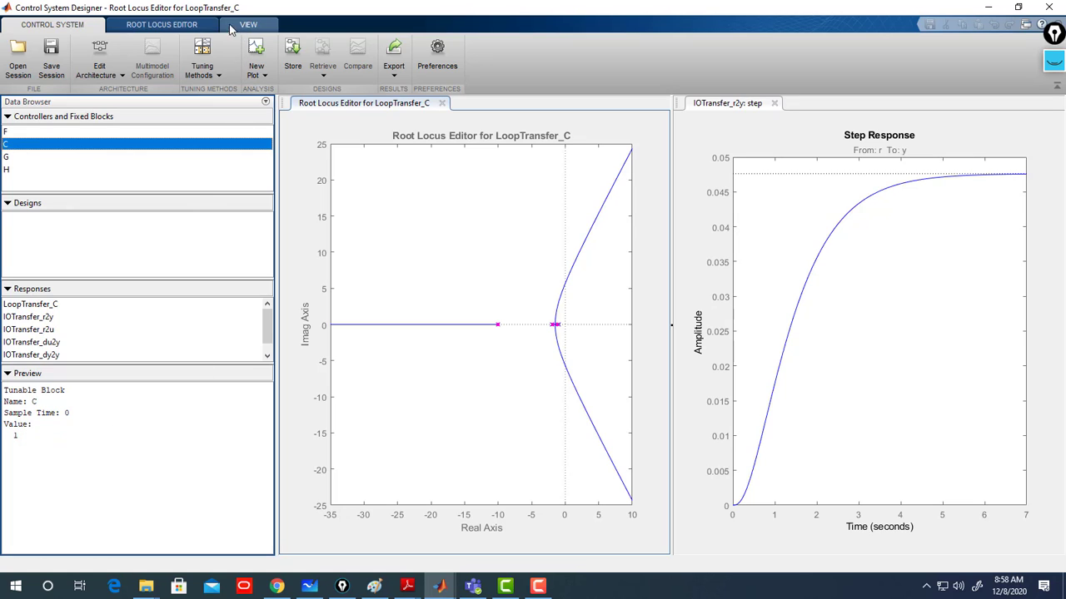
- Open Preferences and set the compensator format to Zero/pole/gain
left_click(437, 56)
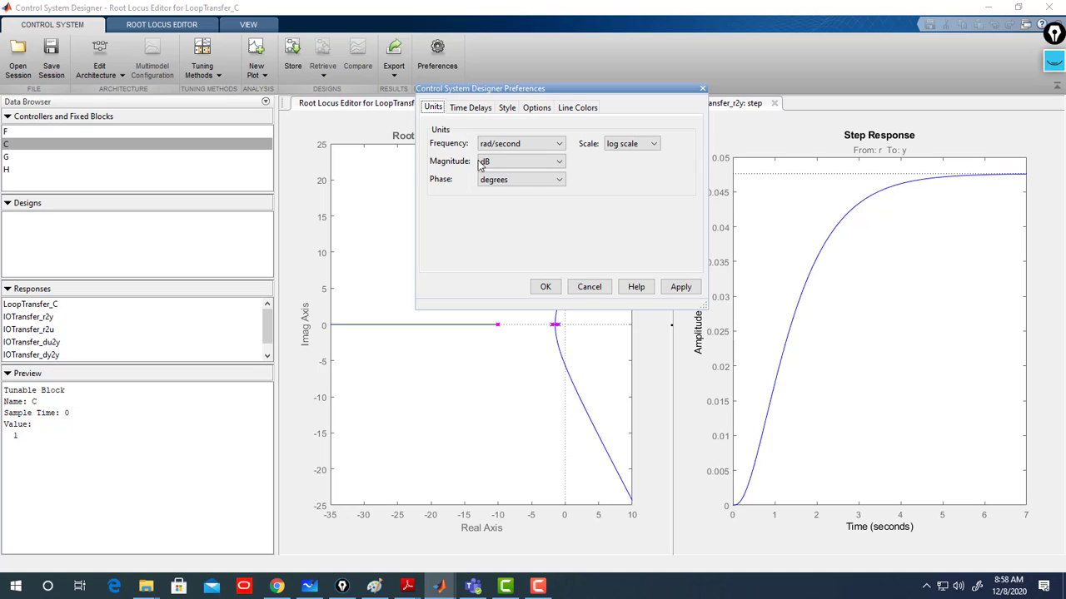
left_click(471, 108)
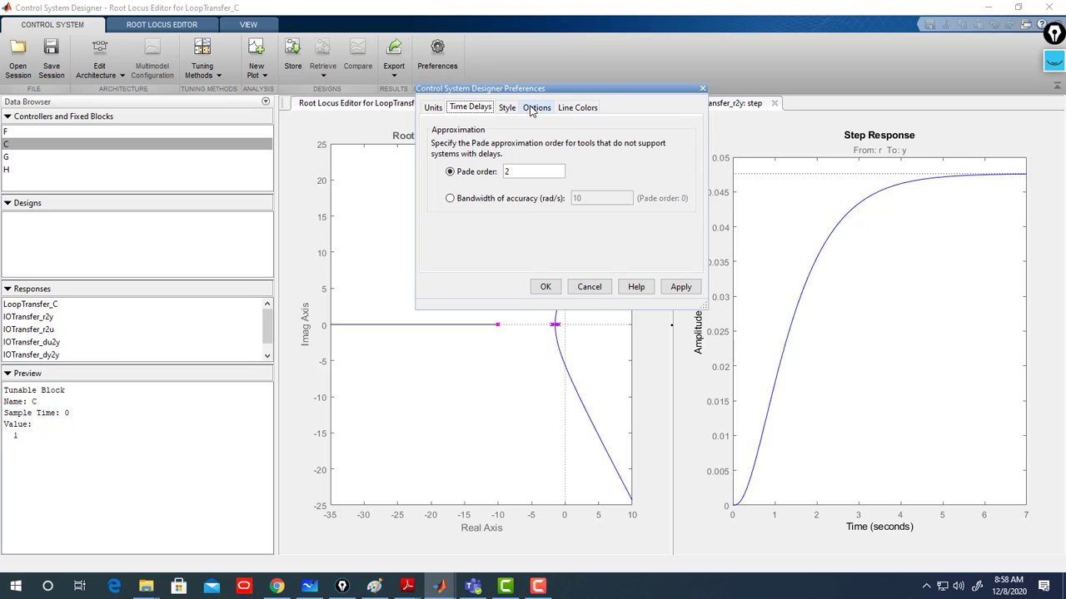
left_click(531, 110)
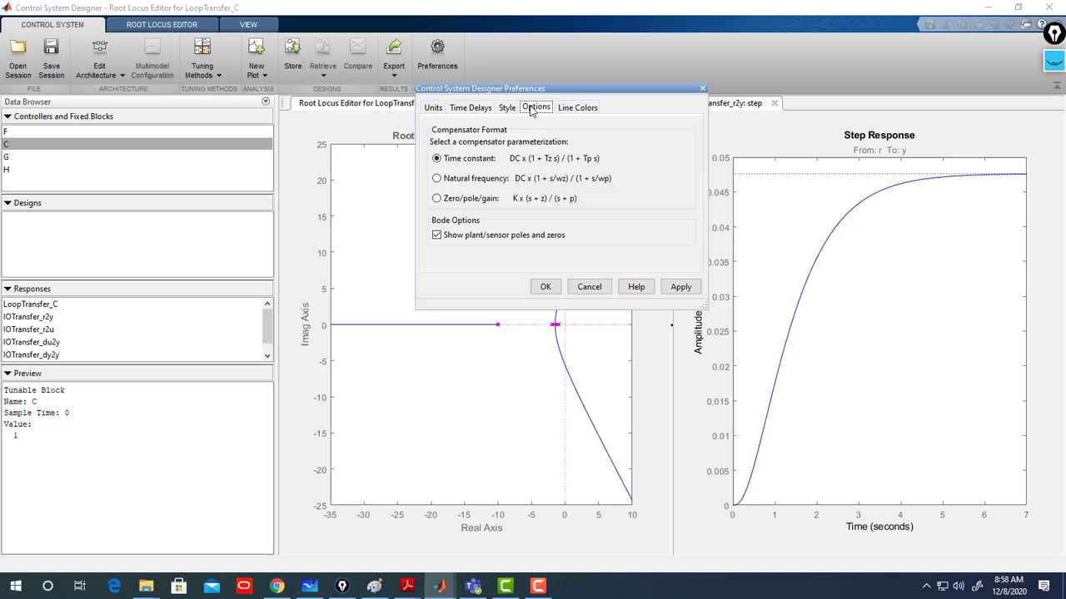
left_click(439, 201)
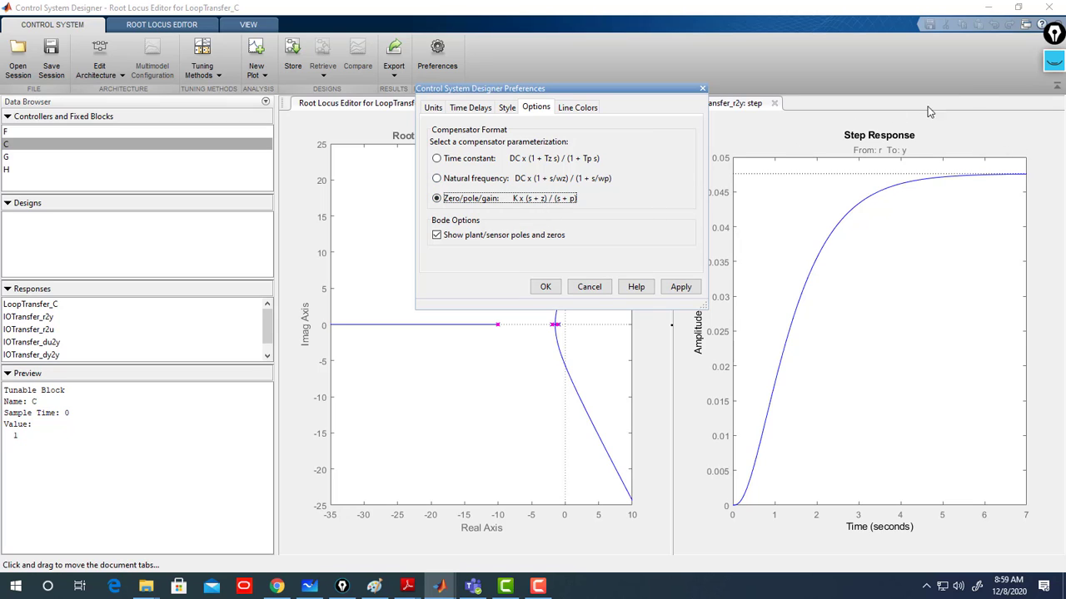
left_click(1054, 62)
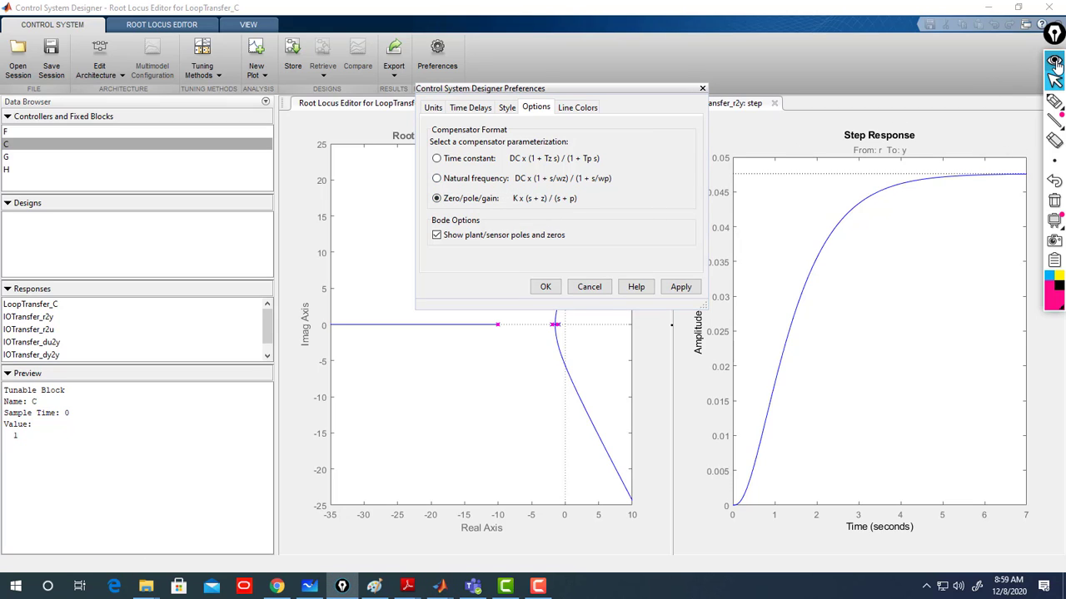
left_click(1054, 100)
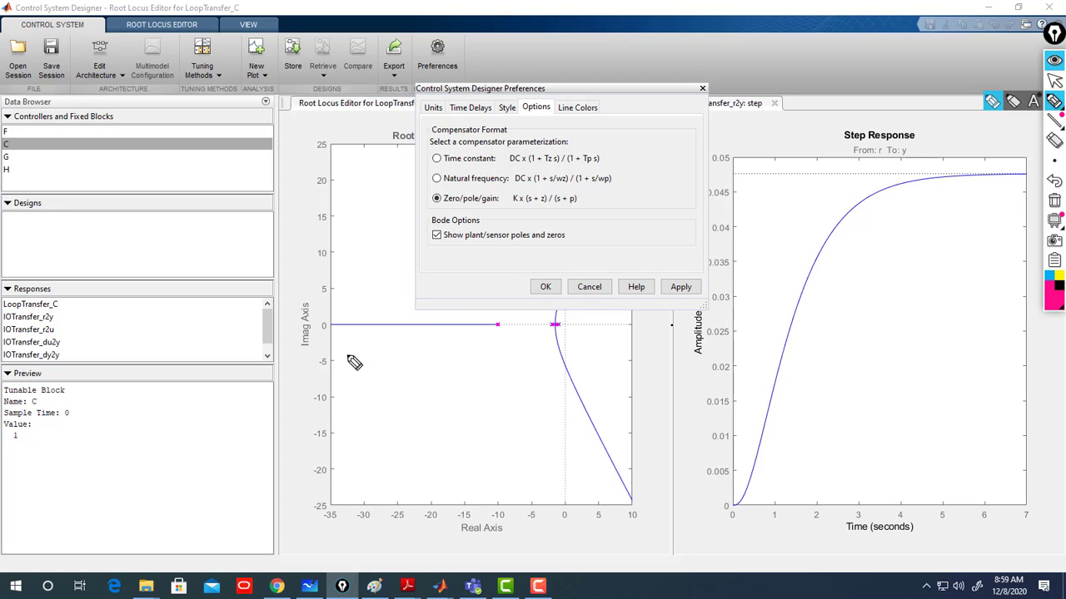
left_click_drag(354, 357, 353, 366)
mouse_move(362, 355)
left_mouse_down()
mouse_move(363, 368)
mouse_move(376, 368)
left_mouse_up()
left_click_drag(383, 368, 404, 370)
mouse_move(413, 356)
left_mouse_down()
mouse_move(414, 370)
mouse_move(464, 354)
left_mouse_up()
mouse_move(459, 349)
left_mouse_down()
mouse_move(459, 359)
mouse_move(481, 358)
left_mouse_up()
mouse_move(439, 369)
left_mouse_down()
mouse_move(487, 368)
mouse_move(443, 390)
mouse_move(471, 385)
left_mouse_up()
mouse_move(467, 379)
left_mouse_down()
mouse_move(467, 391)
mouse_move(478, 387)
left_mouse_up()
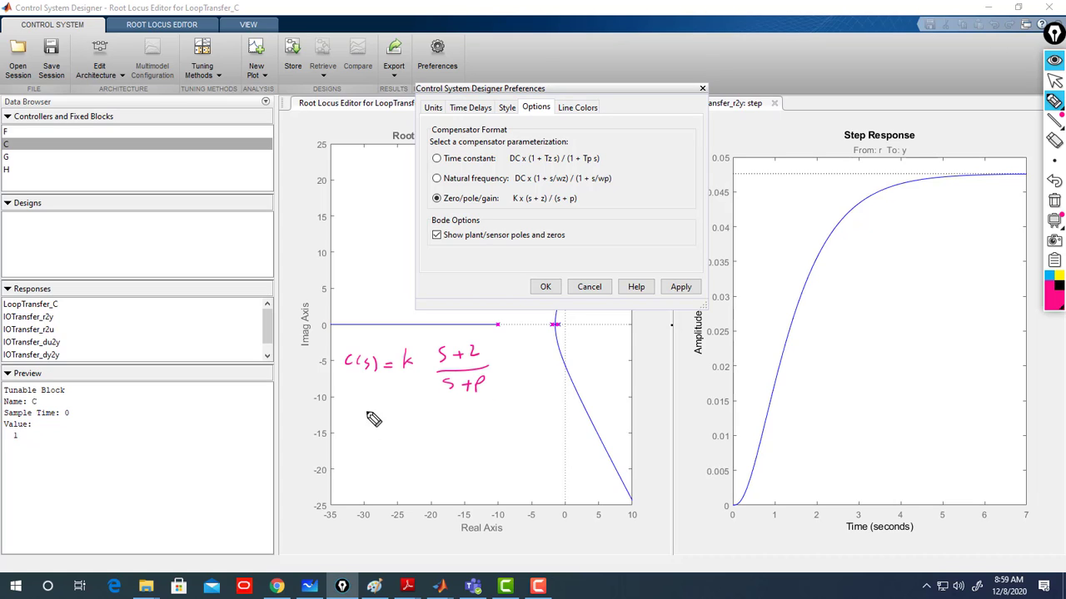
left_click(434, 198)
mouse_move(348, 412)
left_mouse_down()
mouse_move(347, 426)
mouse_move(370, 427)
left_mouse_up()
left_click_drag(385, 430, 409, 431)
mouse_move(410, 420)
left_mouse_down()
mouse_move(410, 431)
mouse_move(446, 431)
mouse_move(503, 416)
left_mouse_up()
mouse_move(497, 412)
left_mouse_down()
mouse_move(497, 423)
mouse_move(547, 413)
mouse_move(536, 429)
mouse_move(550, 431)
mouse_move(456, 441)
mouse_move(488, 465)
mouse_move(556, 459)
mouse_move(555, 482)
left_mouse_up()
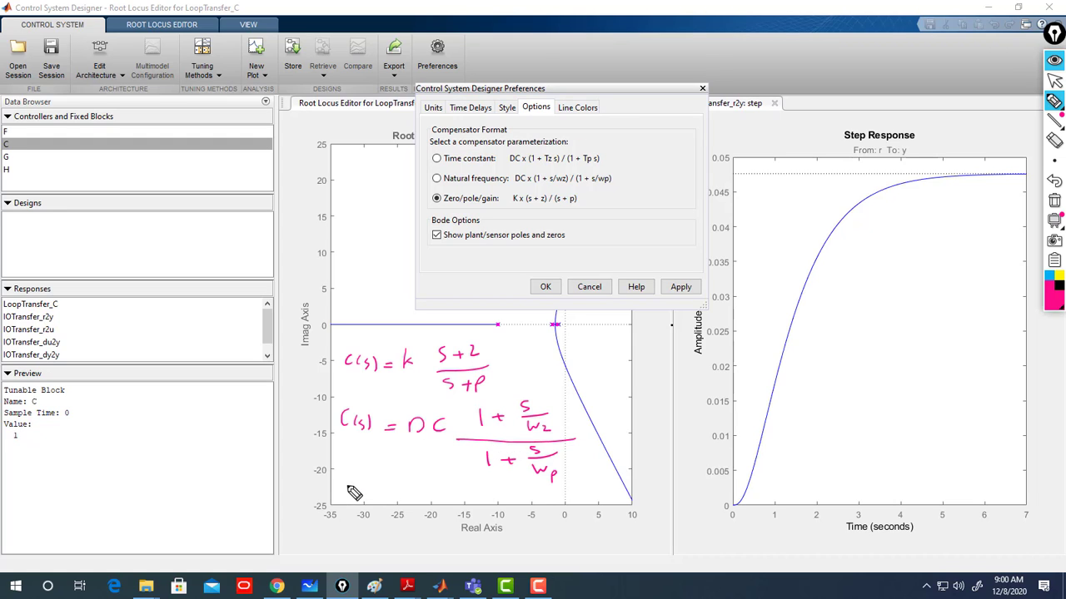
mouse_move(353, 491)
left_mouse_down()
mouse_move(433, 506)
mouse_move(501, 495)
left_mouse_up()
mouse_move(493, 489)
left_mouse_down()
mouse_move(493, 502)
mouse_move(521, 500)
mouse_move(527, 485)
mouse_move(534, 499)
left_mouse_up()
mouse_move(543, 488)
left_mouse_down()
mouse_move(509, 505)
mouse_move(466, 506)
mouse_move(492, 537)
mouse_move(512, 529)
left_mouse_up()
mouse_move(506, 522)
left_mouse_down()
mouse_move(507, 534)
mouse_move(533, 523)
mouse_move(526, 537)
mouse_move(538, 547)
left_mouse_up()
left_click_drag(538, 535, 548, 539)
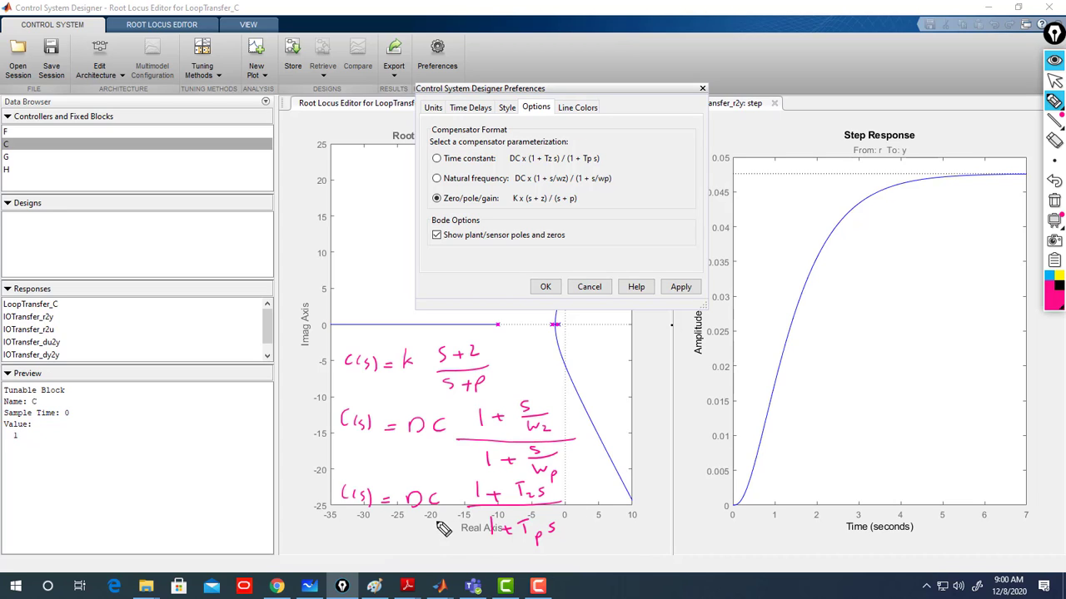
mouse_move(504, 346)
left_mouse_down()
mouse_move(449, 401)
mouse_move(343, 400)
mouse_move(336, 334)
mouse_move(471, 337)
mouse_move(505, 348)
left_mouse_up()
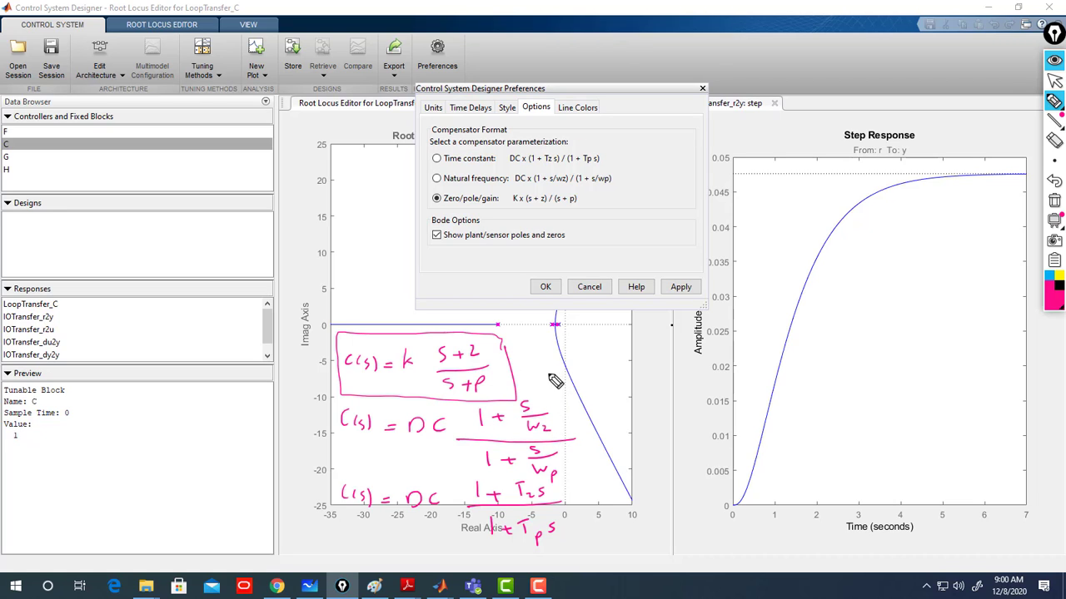
left_click_drag(527, 363, 633, 358)
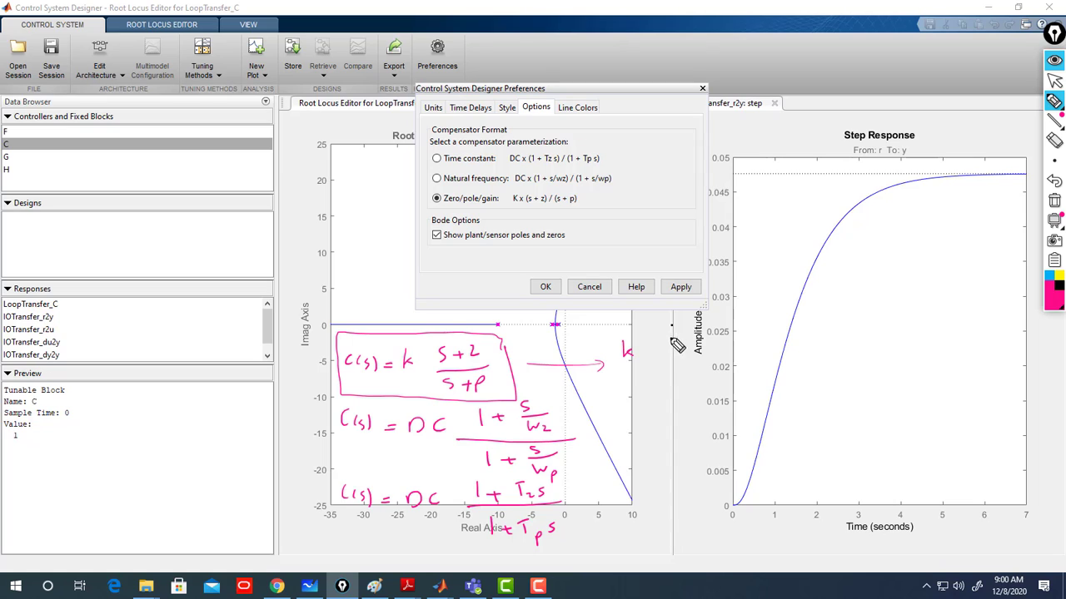
mouse_move(646, 342)
left_mouse_down()
mouse_move(657, 354)
mouse_move(693, 346)
mouse_move(690, 358)
mouse_move(735, 343)
left_mouse_up()
mouse_move(728, 337)
left_mouse_down()
mouse_move(729, 349)
mouse_move(747, 347)
left_mouse_up()
mouse_move(754, 326)
left_mouse_down()
mouse_move(778, 358)
mouse_move(648, 359)
mouse_move(666, 384)
left_mouse_up()
mouse_move(683, 377)
left_mouse_down()
mouse_move(681, 391)
mouse_move(697, 386)
left_mouse_up()
mouse_move(691, 391)
left_mouse_down()
mouse_move(709, 390)
mouse_move(701, 408)
mouse_move(740, 390)
left_mouse_up()
mouse_move(733, 383)
left_mouse_down()
mouse_move(733, 399)
mouse_move(757, 404)
left_mouse_up()
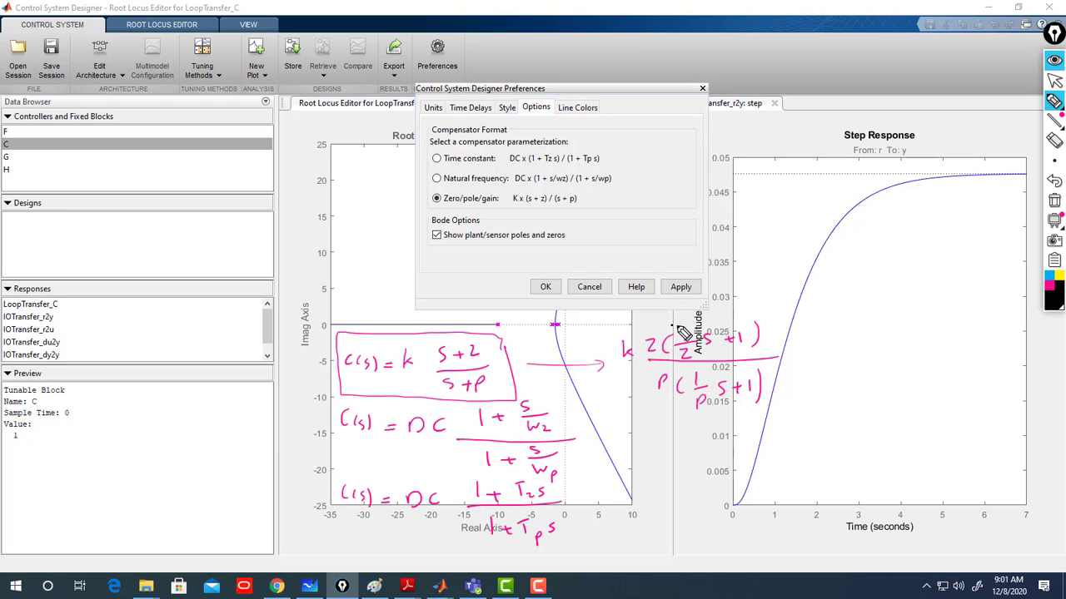
mouse_move(694, 366)
left_mouse_down()
mouse_move(706, 323)
mouse_move(709, 331)
left_mouse_up()
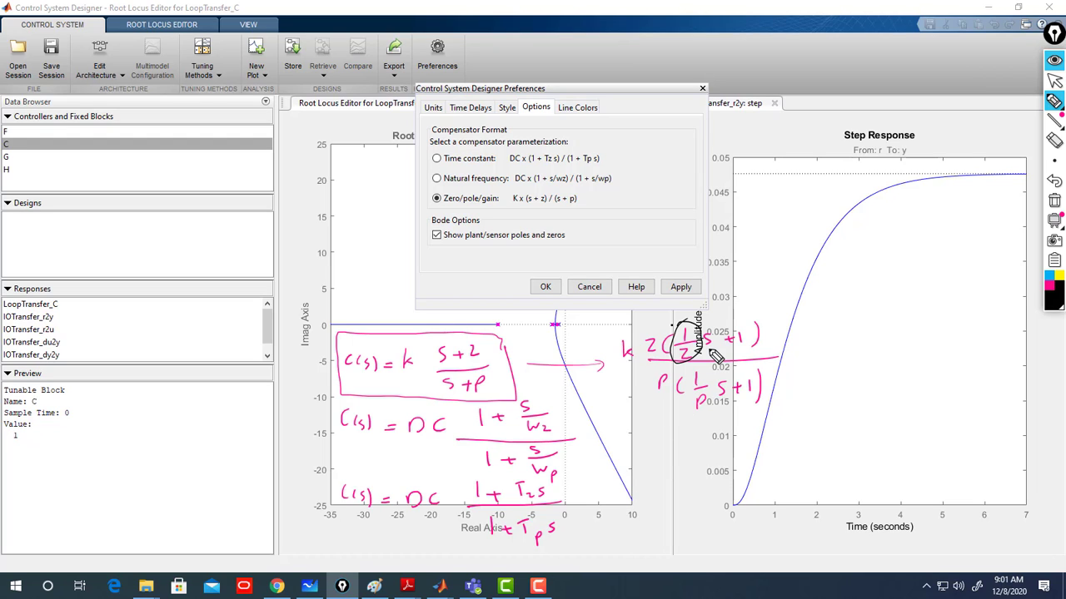
mouse_move(1053, 132)
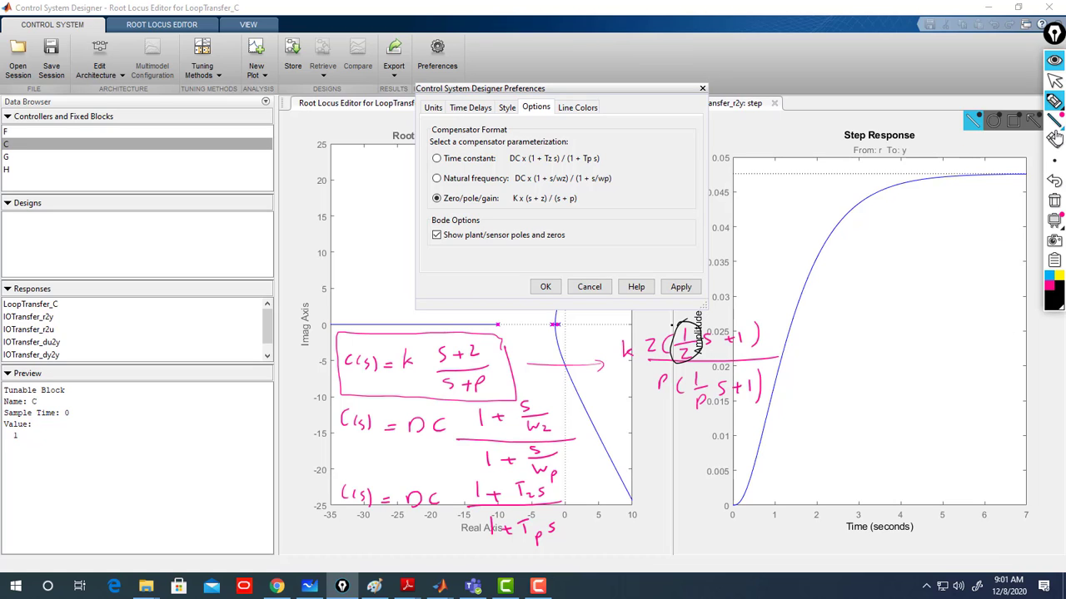
left_click(1054, 200)
mouse_move(1056, 158)
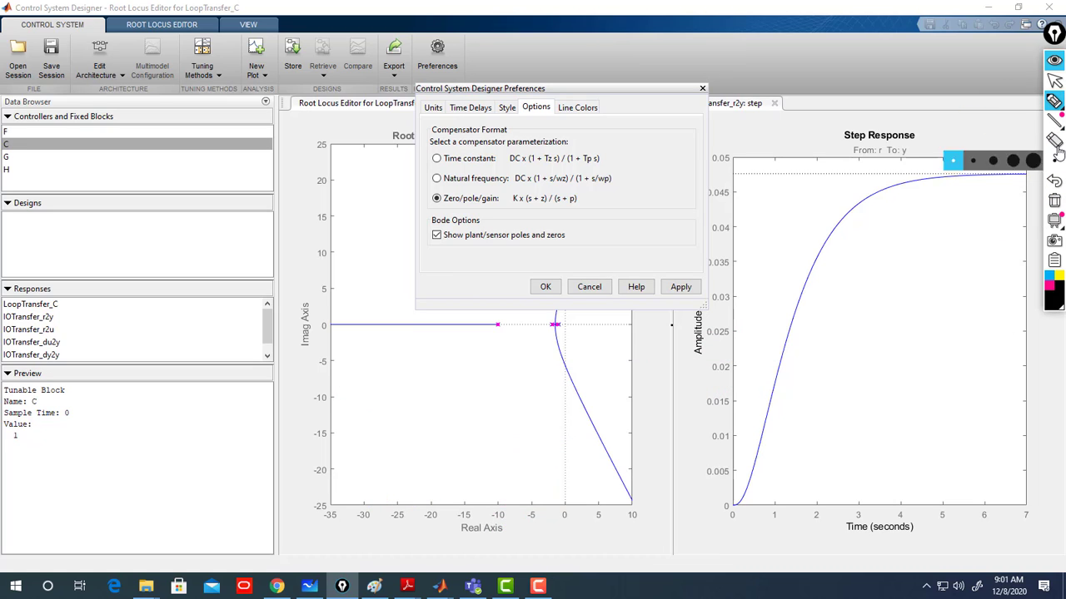
left_click(1054, 80)
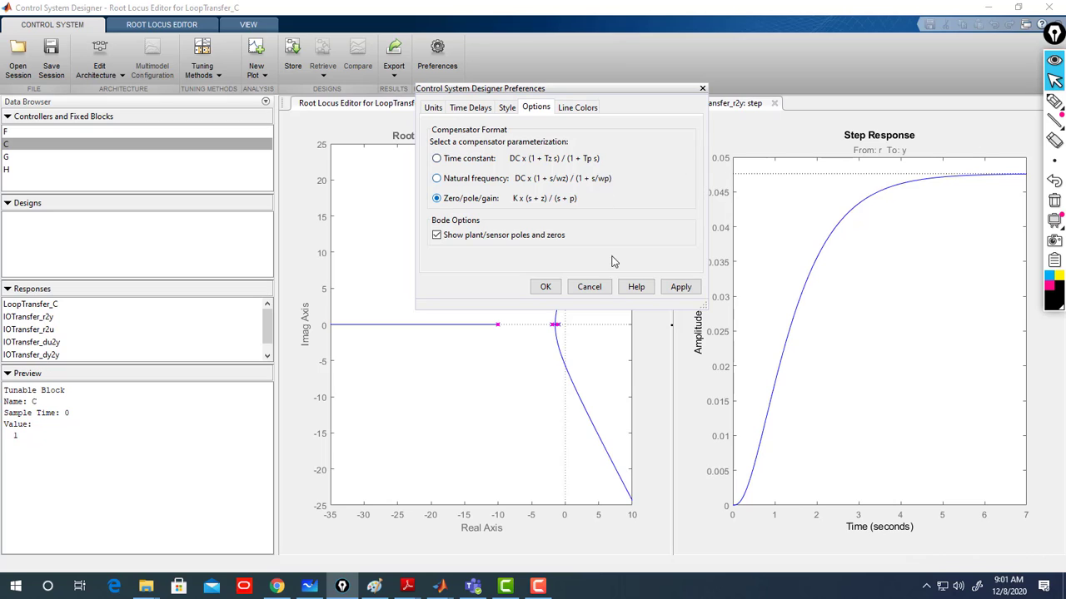
- Apply the Zero/pole/gain compensator format and close the Preferences dialog
left_click(677, 287)
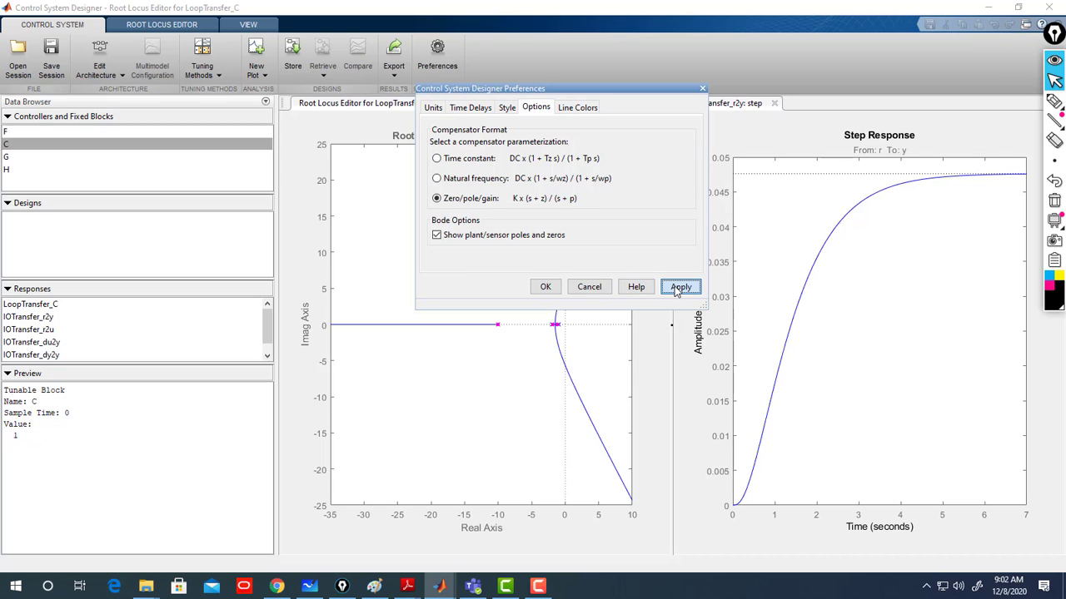
left_click(544, 286)
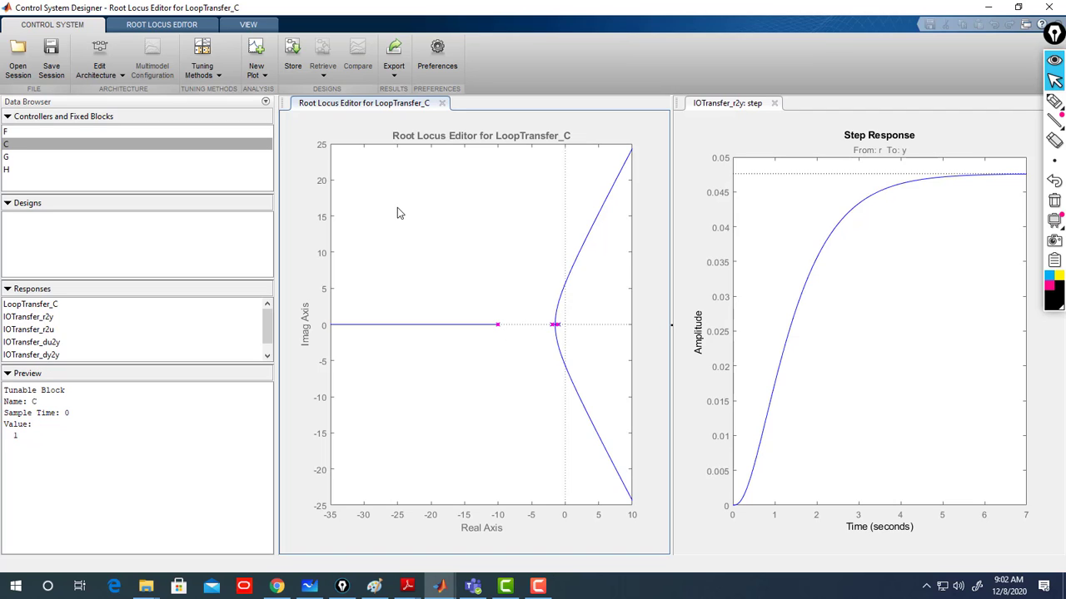
- Drag the closed-loop poles along the root locus to set the compensator gain to about 24.164
left_click(248, 26)
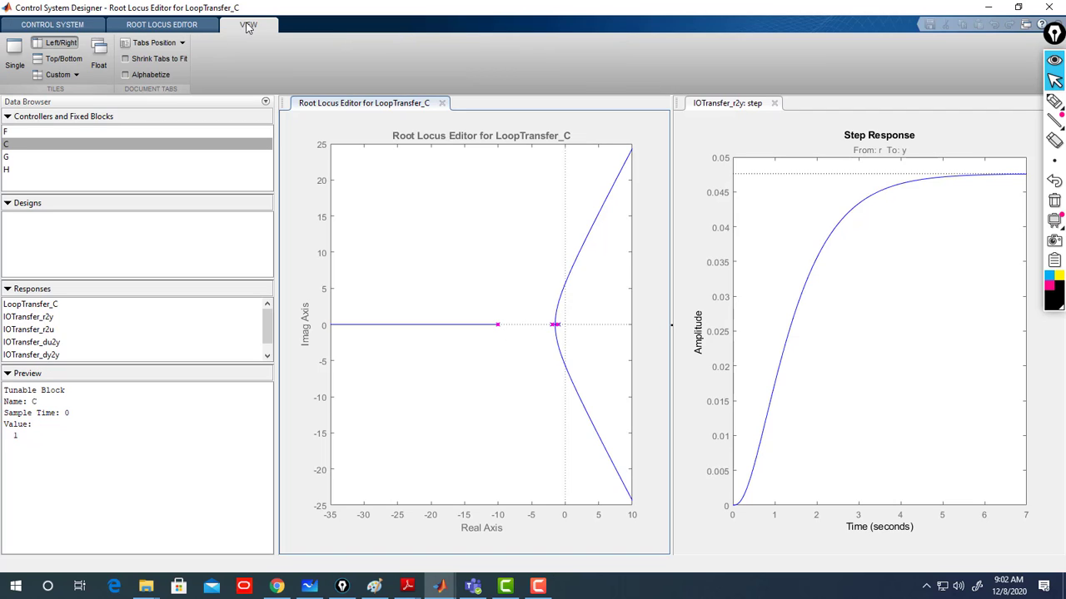
left_click(196, 27)
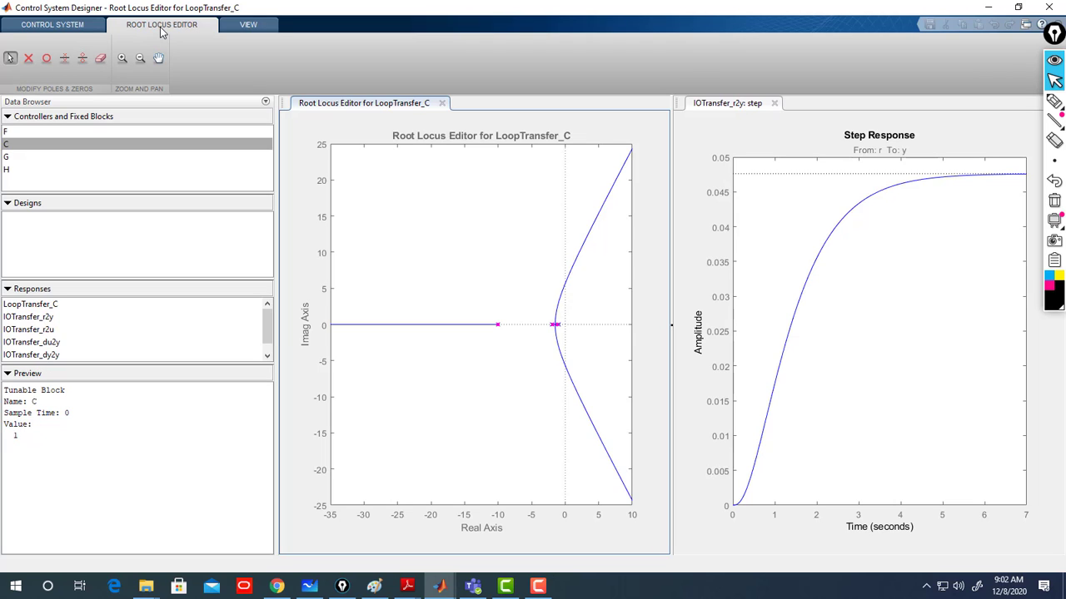
left_click(123, 59)
left_click_drag(431, 238, 611, 387)
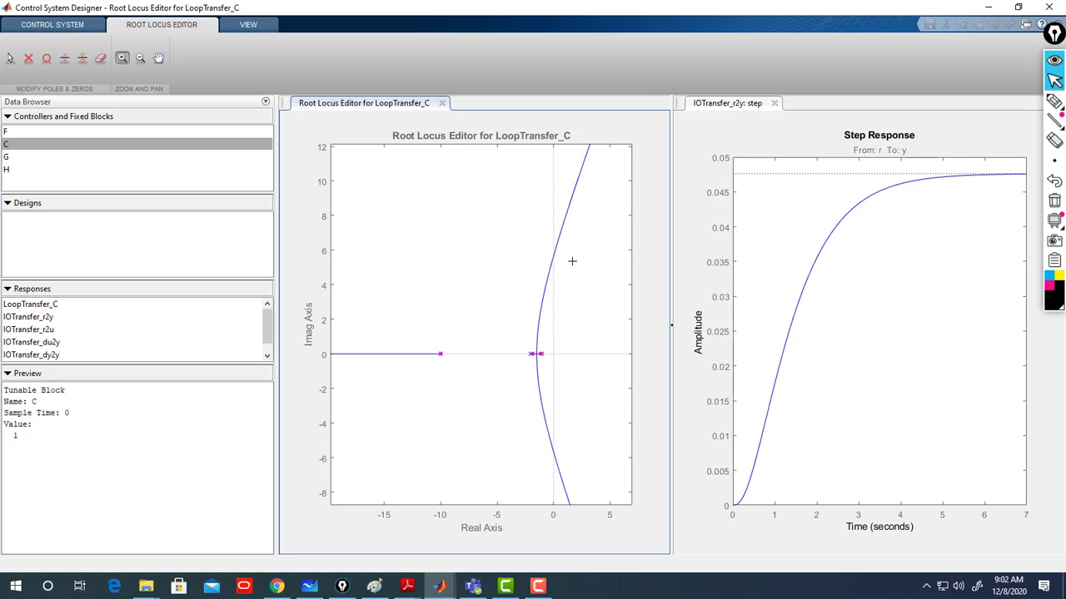
left_click_drag(490, 298, 399, 414)
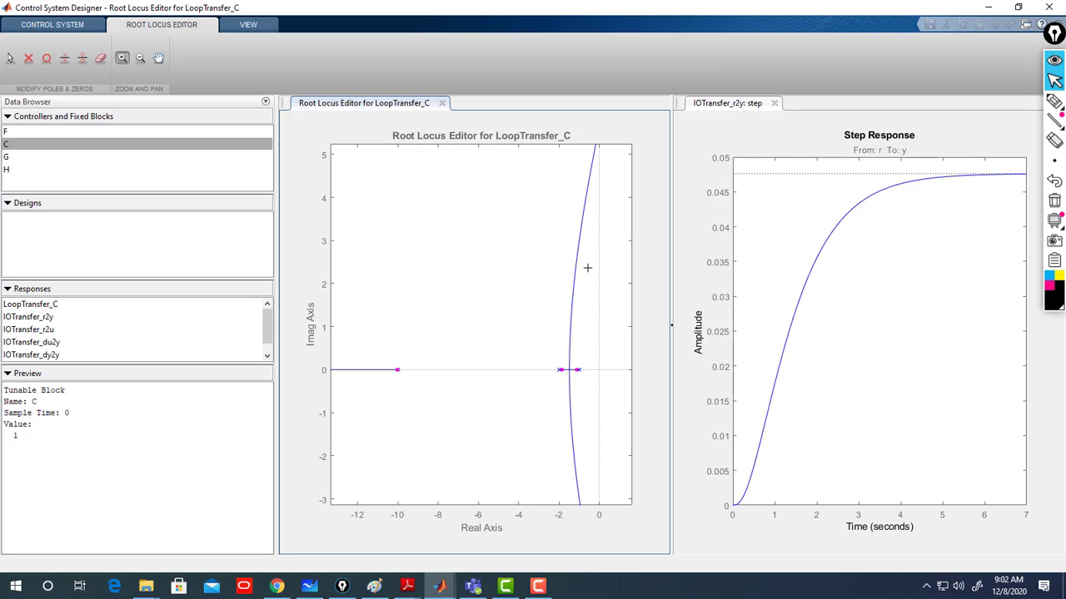
left_click(10, 58)
mouse_move(396, 369)
left_mouse_down()
mouse_move(382, 368)
mouse_move(407, 368)
left_mouse_up()
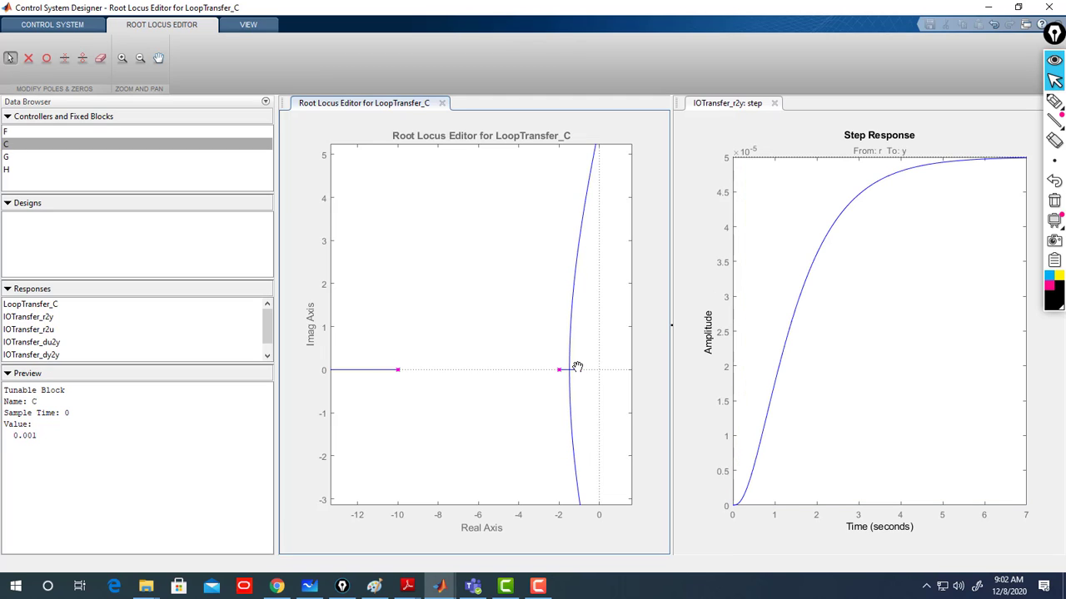
left_click_drag(575, 363, 571, 369)
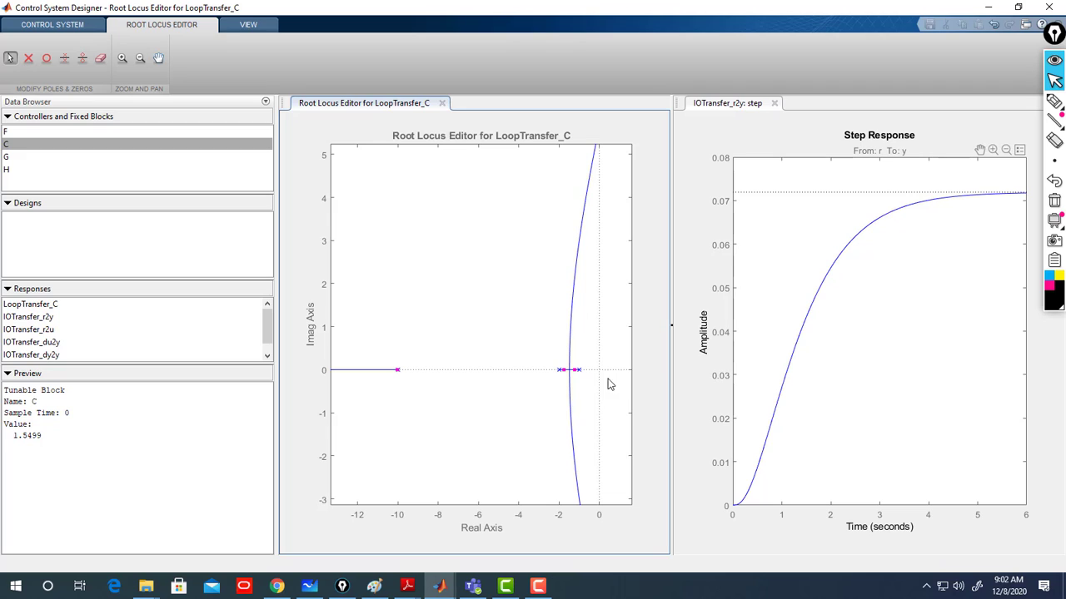
left_click_drag(575, 369, 566, 359)
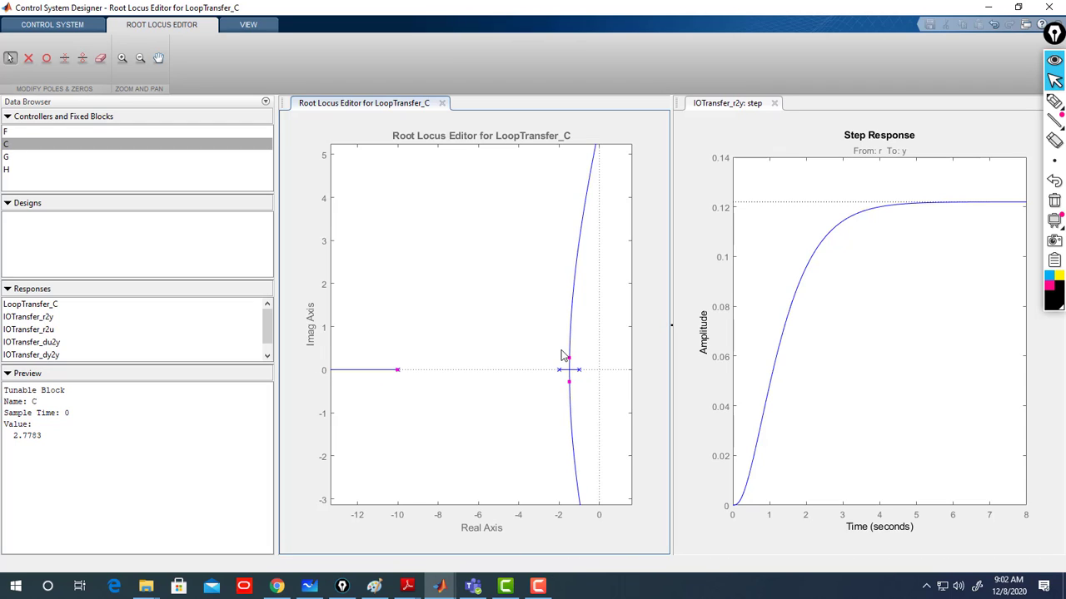
left_click_drag(567, 356, 566, 347)
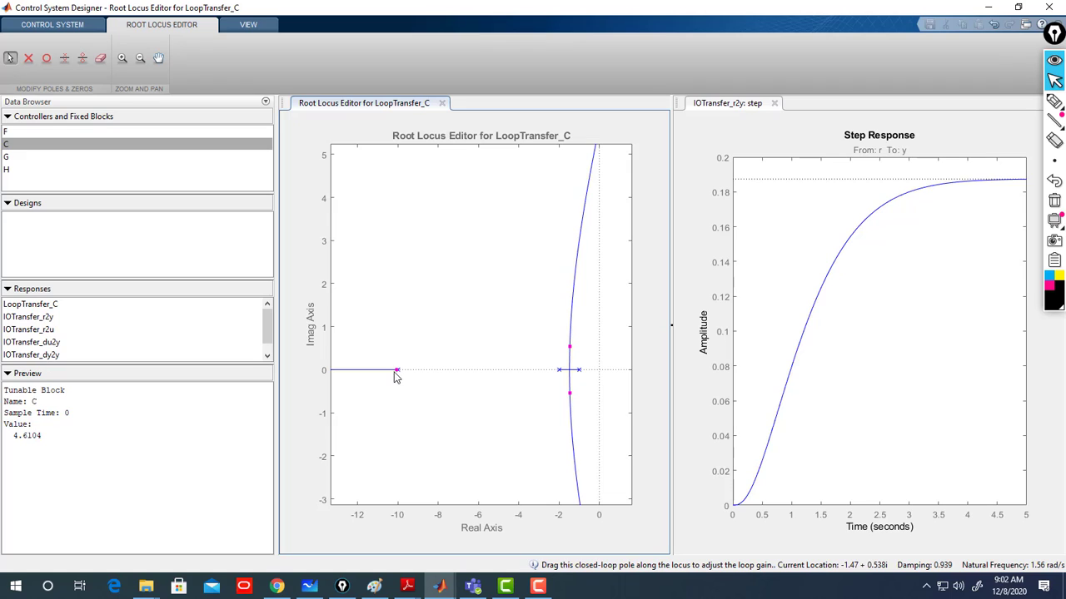
left_click_drag(395, 370, 389, 370)
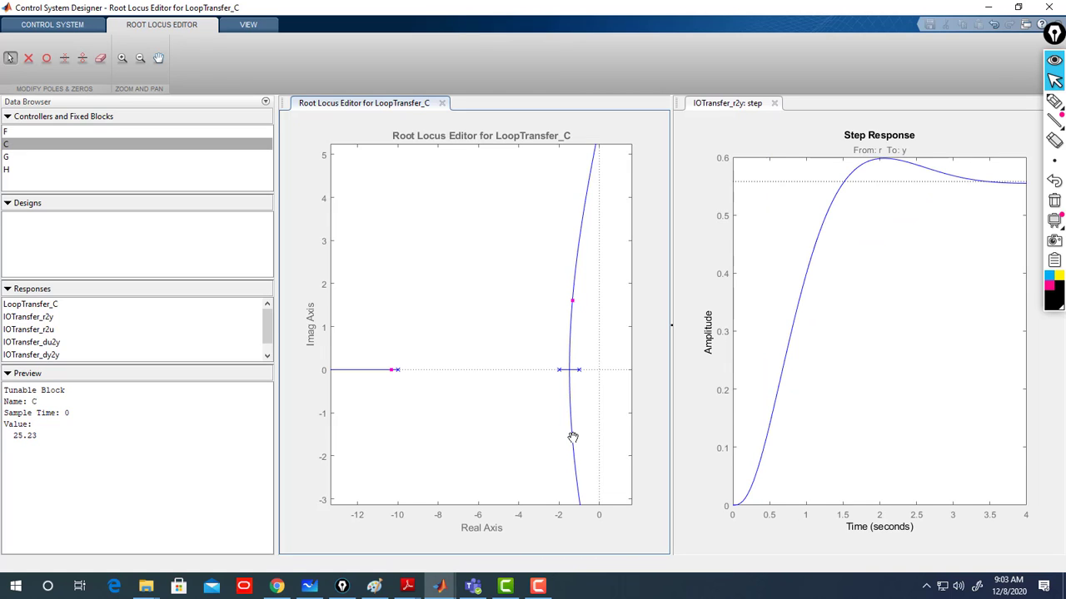
left_click_drag(573, 437, 569, 438)
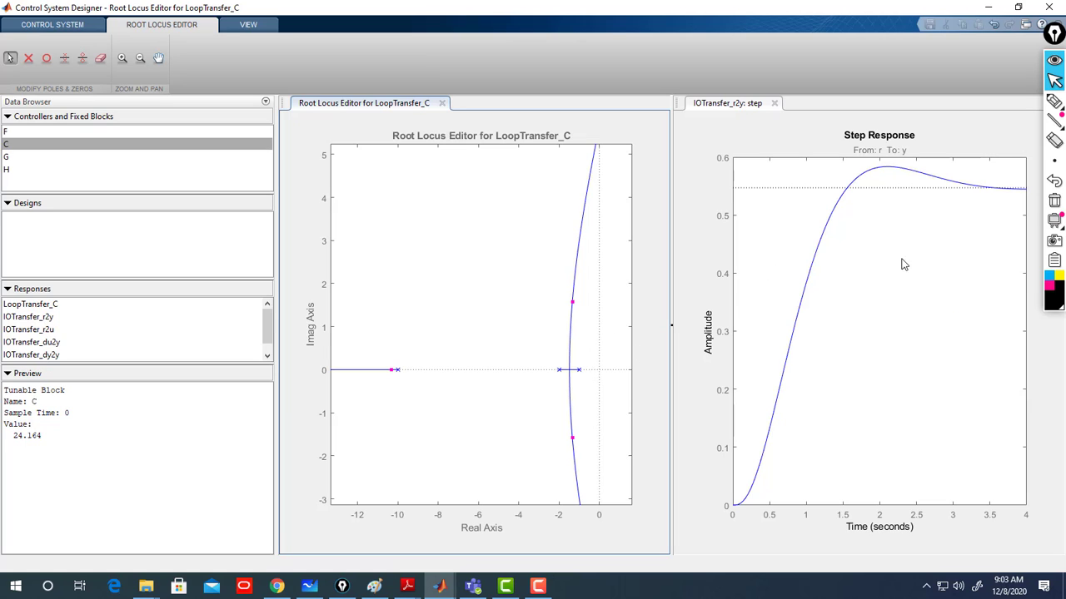
left_click(1054, 101)
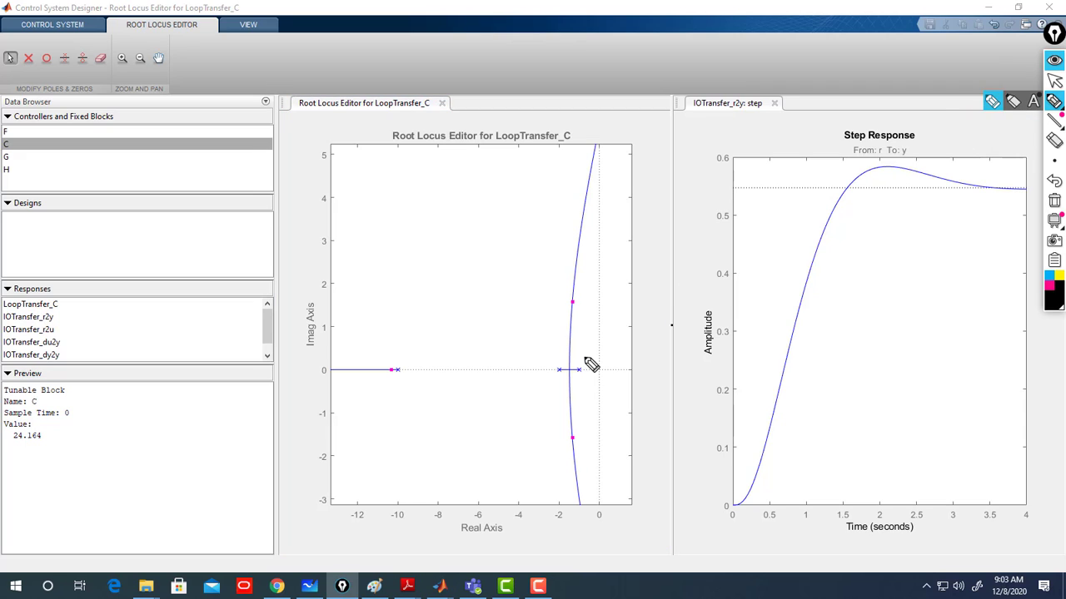
left_click_drag(586, 361, 612, 358)
mouse_move(539, 357)
left_mouse_down()
mouse_move(549, 369)
mouse_move(563, 356)
left_mouse_up()
left_click_drag(396, 354, 423, 349)
left_click(1050, 287)
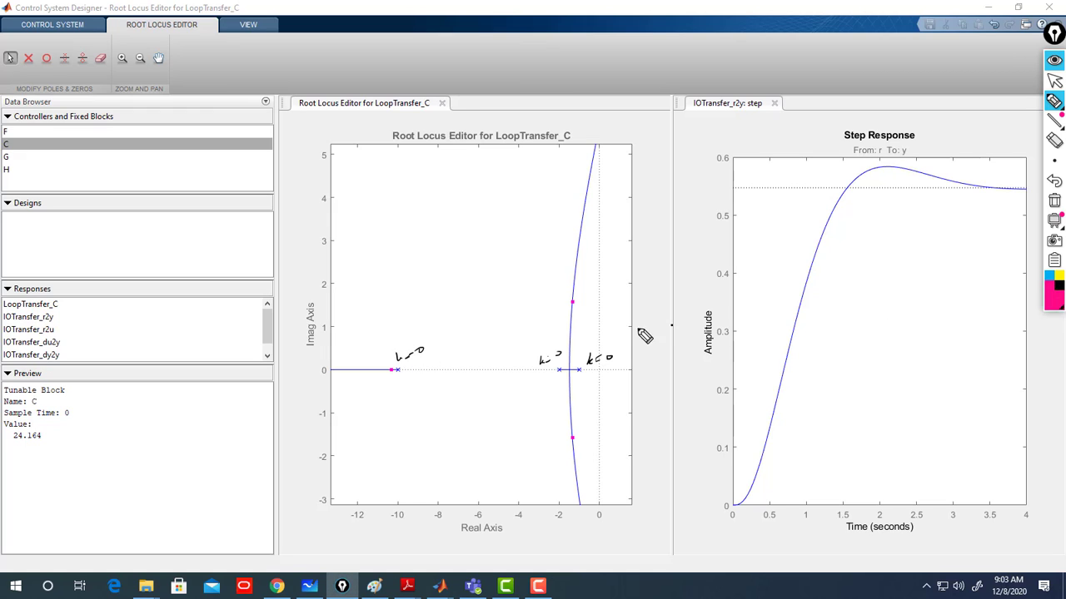
left_click_drag(582, 298, 616, 290)
mouse_move(31, 435)
left_mouse_down()
mouse_move(12, 437)
mouse_move(17, 426)
left_mouse_up()
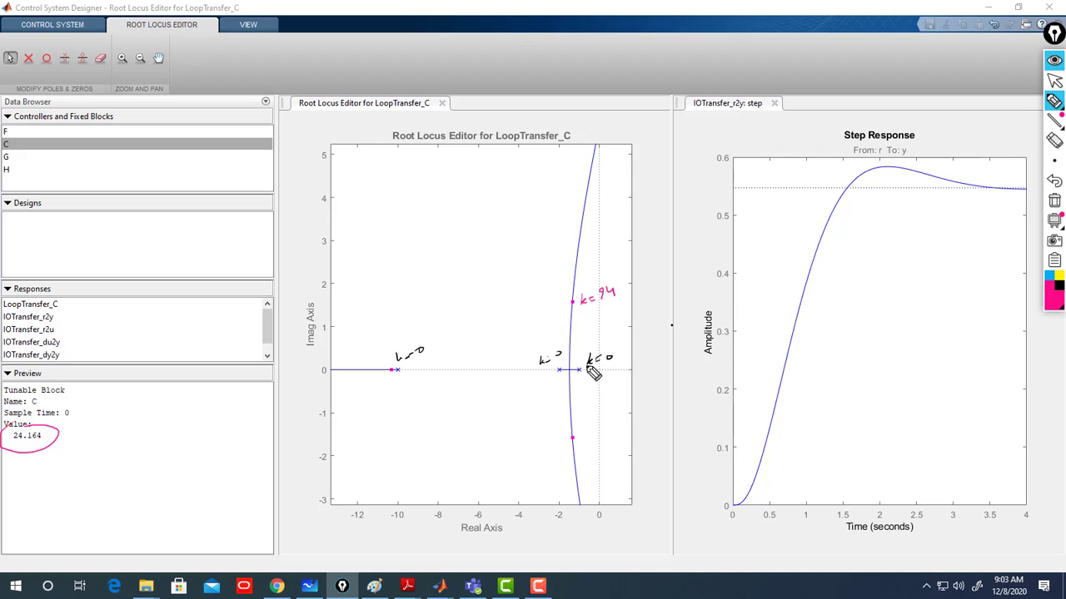
left_click_drag(590, 437, 616, 429)
mouse_move(393, 385)
left_mouse_down()
mouse_move(399, 404)
mouse_move(407, 397)
left_mouse_up()
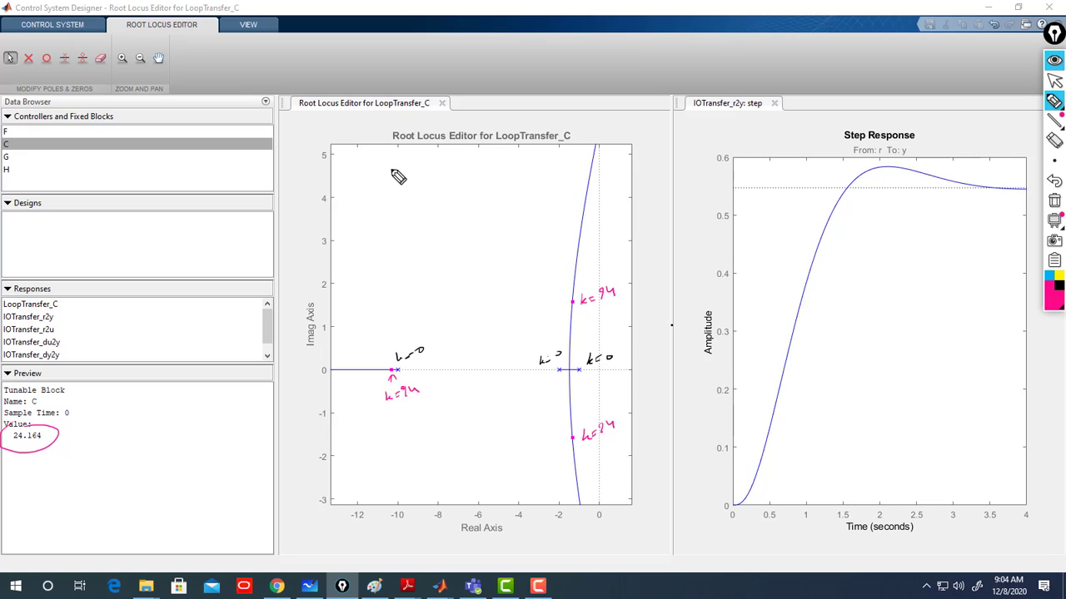
mouse_move(388, 160)
left_mouse_down()
mouse_move(388, 179)
mouse_move(422, 169)
mouse_move(388, 162)
mouse_move(400, 193)
left_mouse_up()
mouse_move(405, 188)
left_mouse_down()
mouse_move(518, 164)
mouse_move(483, 178)
mouse_move(462, 150)
mouse_move(568, 163)
mouse_move(441, 210)
mouse_move(356, 213)
mouse_move(356, 176)
mouse_move(355, 194)
mouse_move(383, 174)
left_mouse_up()
left_click_drag(377, 169, 383, 174)
mouse_move(304, 182)
left_mouse_down()
mouse_move(342, 178)
mouse_move(297, 176)
left_mouse_up()
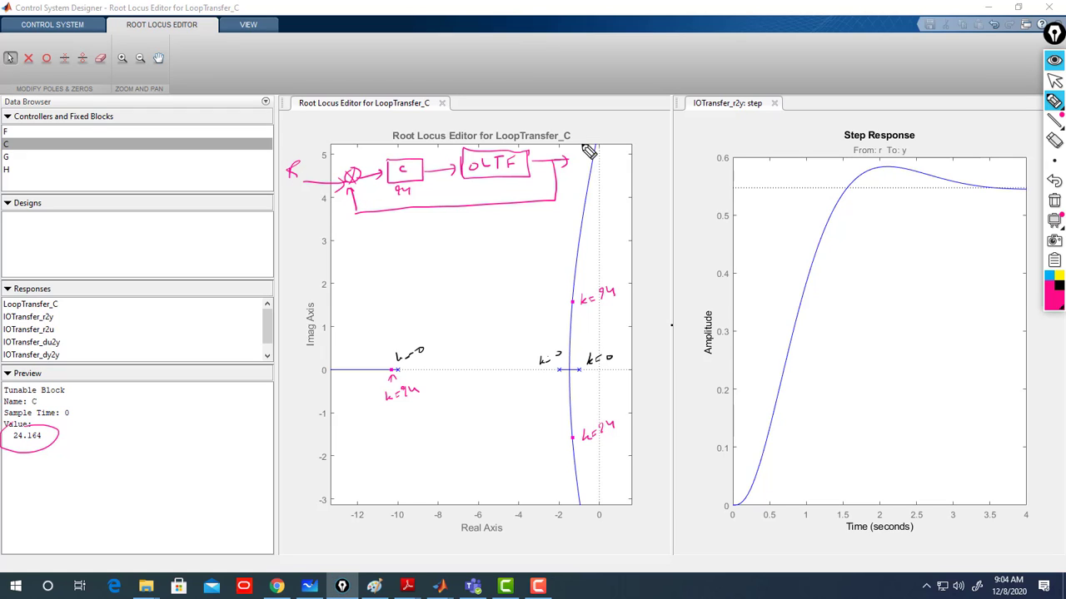
left_click_drag(581, 148, 586, 158)
left_click_drag(591, 147, 582, 165)
left_click_drag(354, 194, 338, 173)
left_click_drag(334, 169, 334, 177)
mouse_move(275, 152)
left_mouse_down()
mouse_move(308, 131)
mouse_move(294, 130)
left_mouse_up()
left_click_drag(699, 185, 718, 188)
left_click(1055, 81)
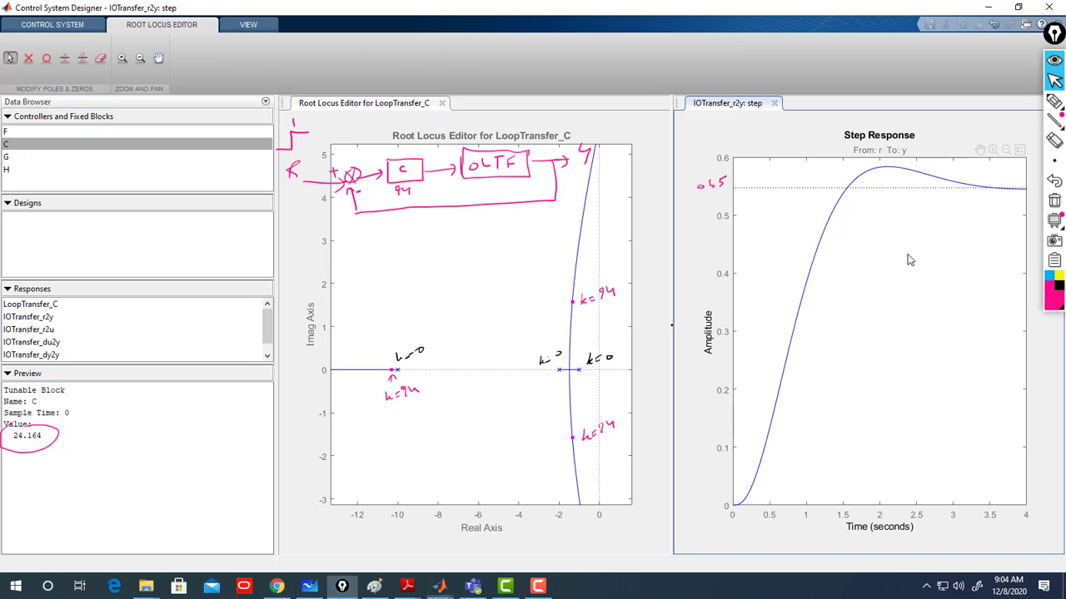
- Show the steady-state characteristic on the step response plot
right_click(908, 254)
mouse_move(945, 280)
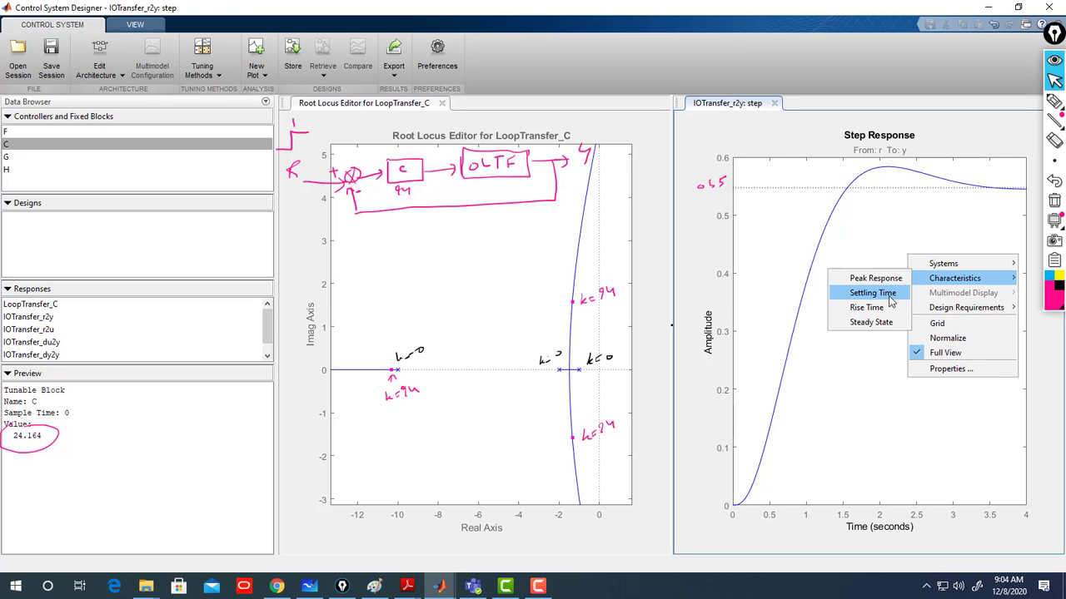
left_click(872, 323)
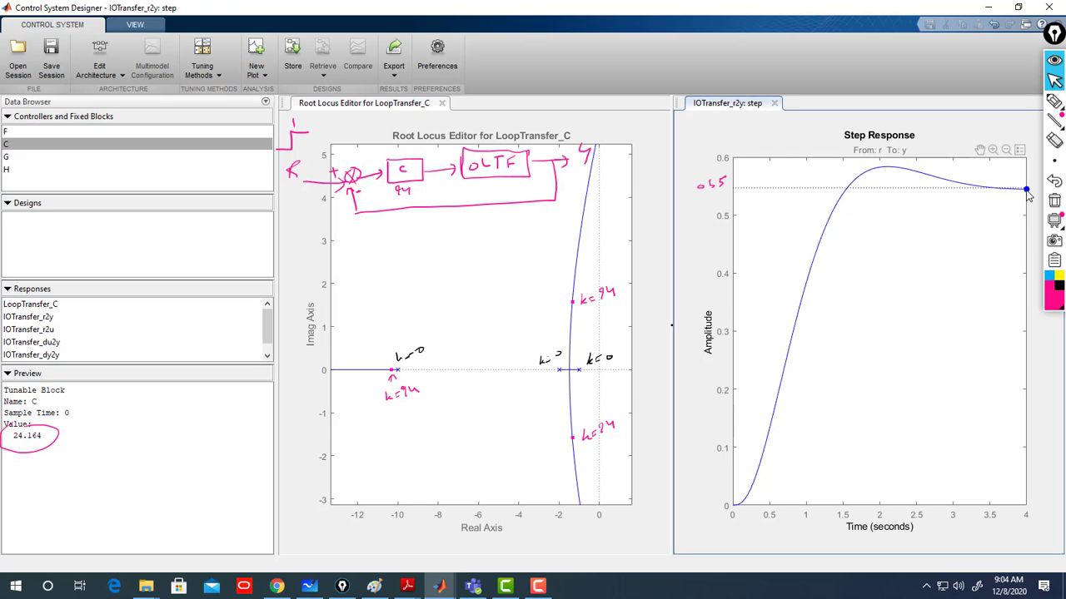
mouse_move(1029, 191)
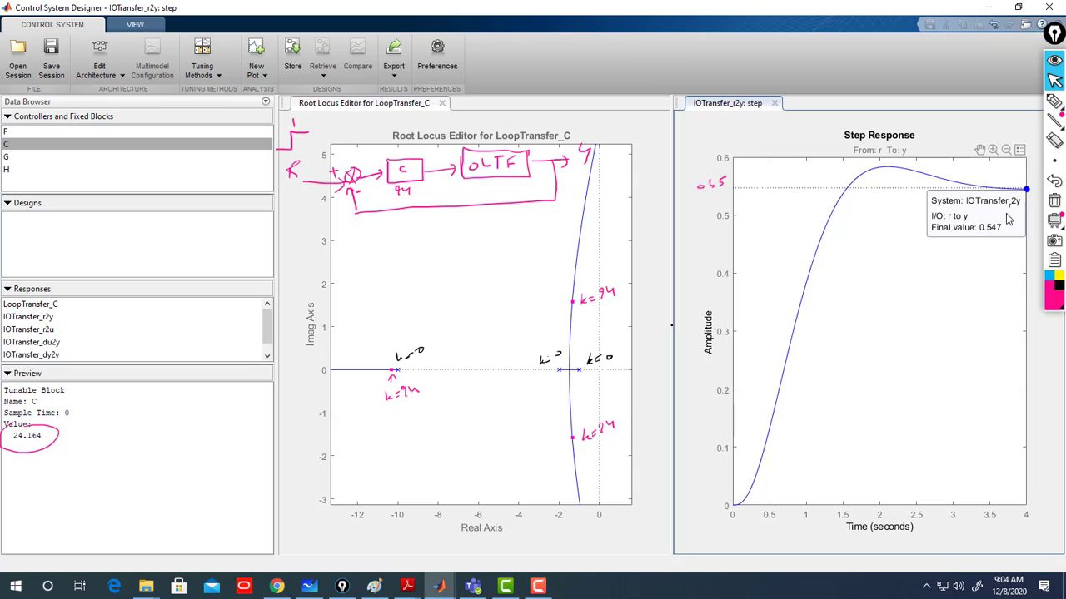
left_click(873, 247)
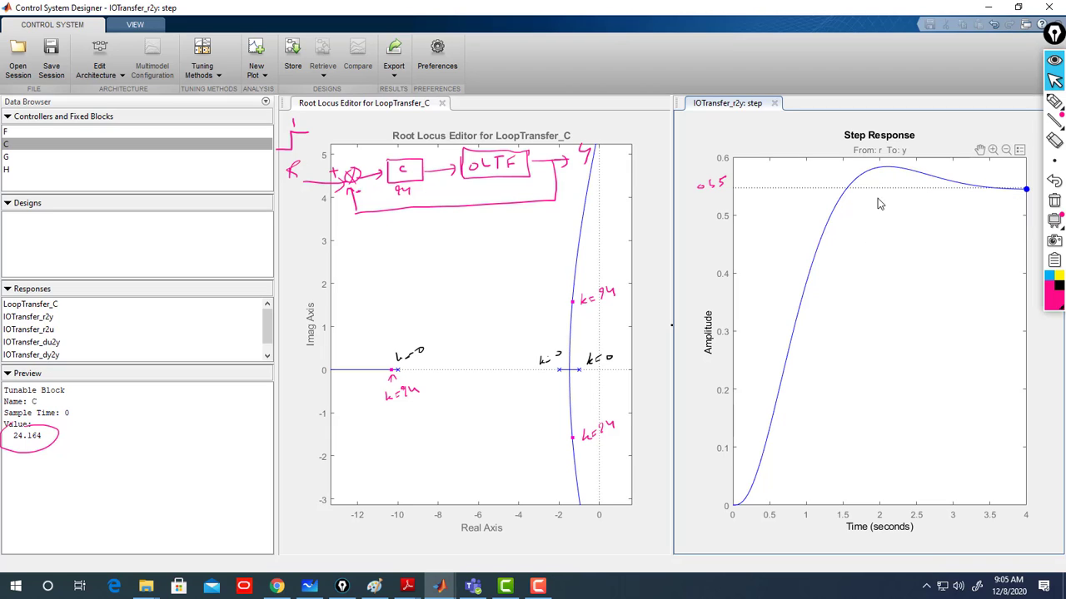
- Add the peak response characteristic to the step response and display the peak and final value data tips
right_click(889, 240)
mouse_move(914, 264)
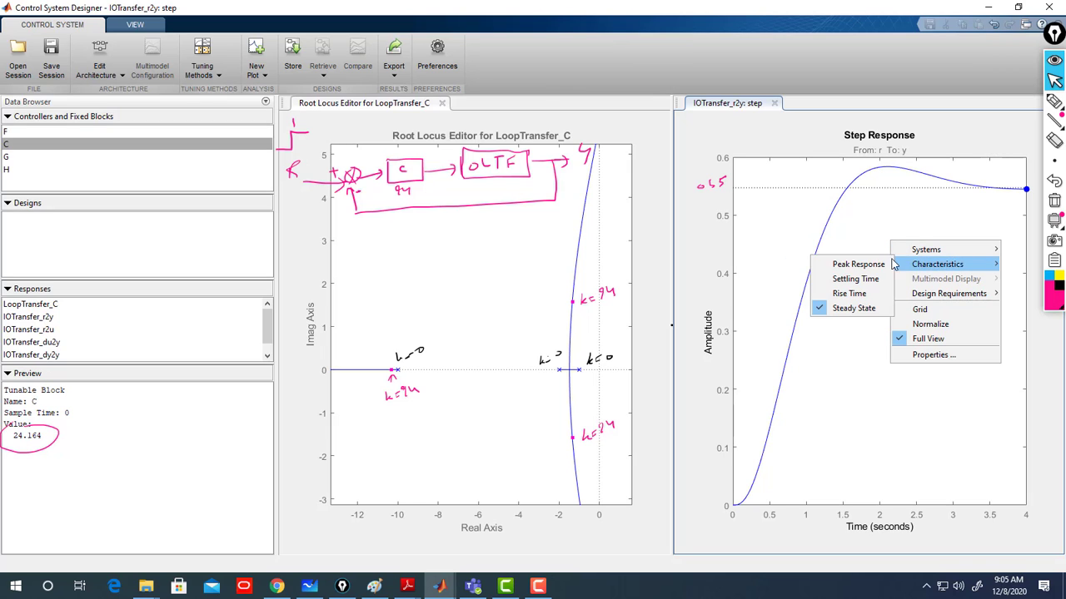
left_click(874, 265)
left_click(887, 171)
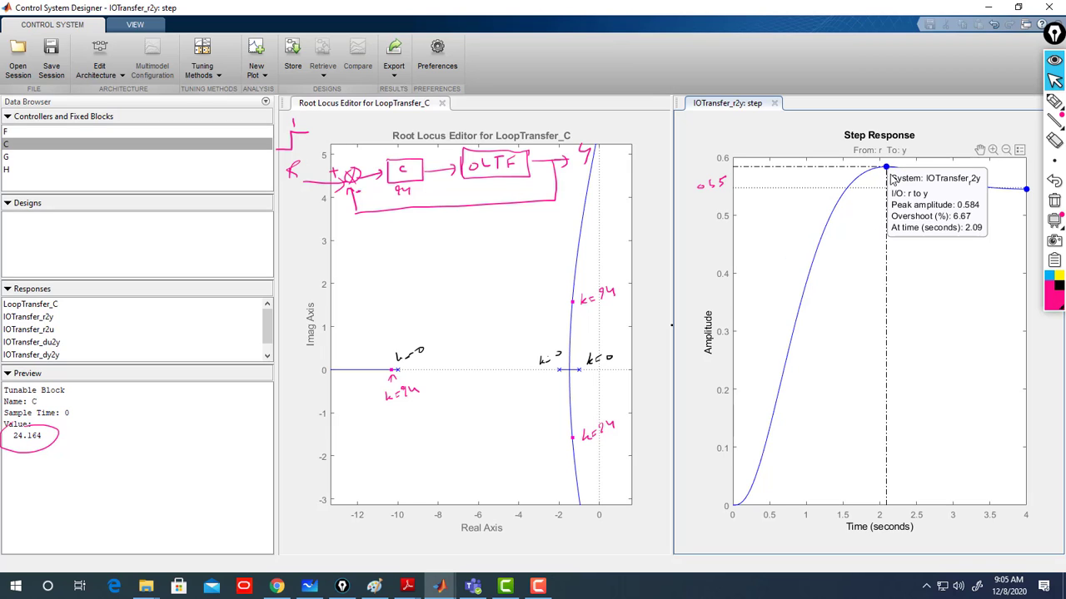
left_click_drag(936, 197, 912, 119)
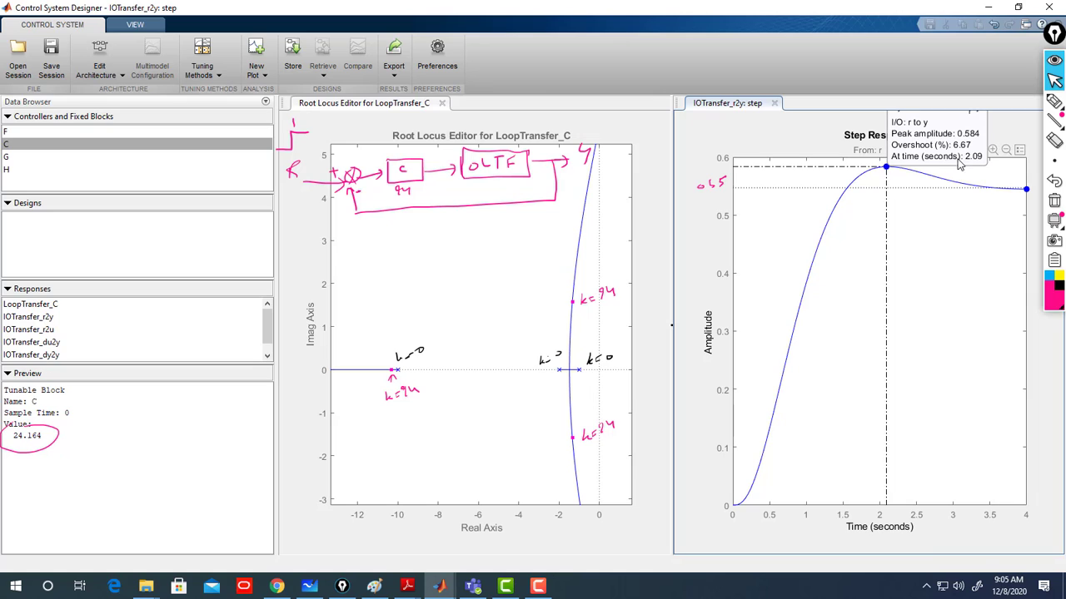
left_click(1026, 190)
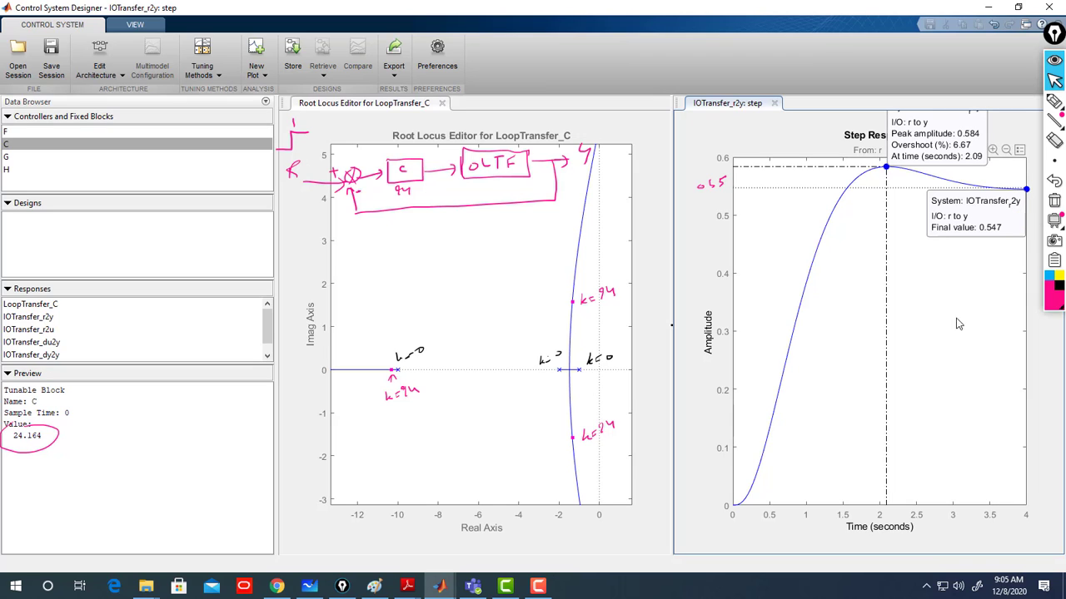
- Drag the closed-loop poles higher along the root locus to raise the compensator gain to about 98.063
left_click(546, 298)
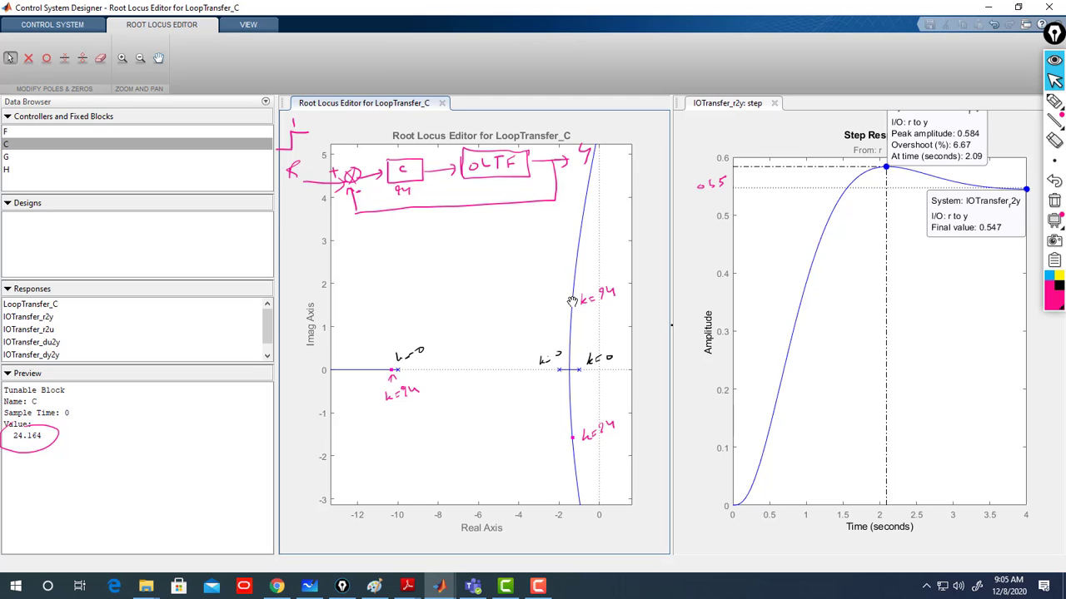
left_click_drag(572, 302, 573, 290)
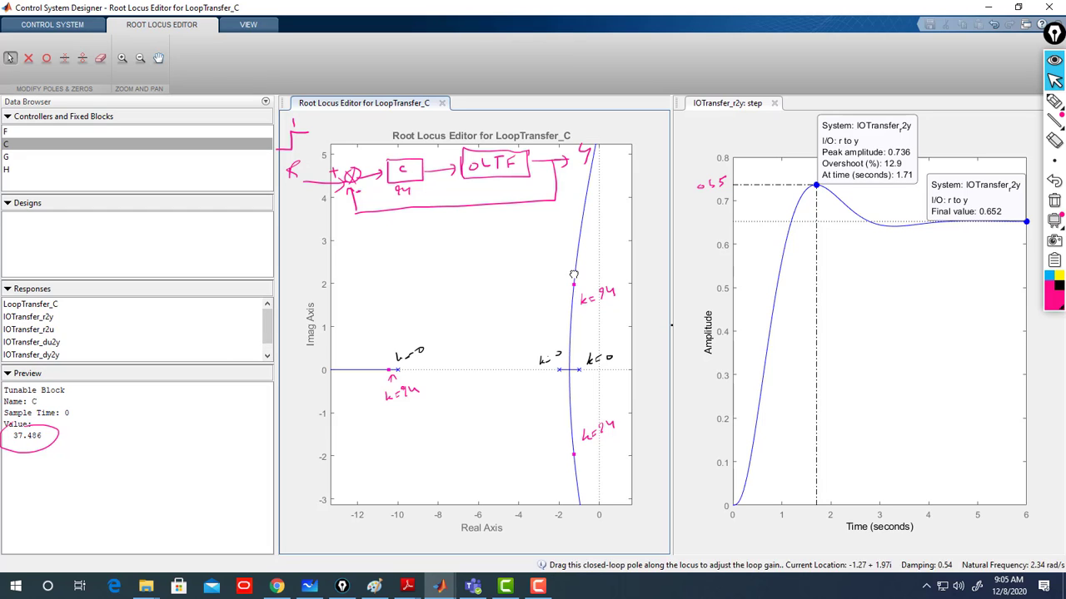
left_click_drag(574, 286, 579, 268)
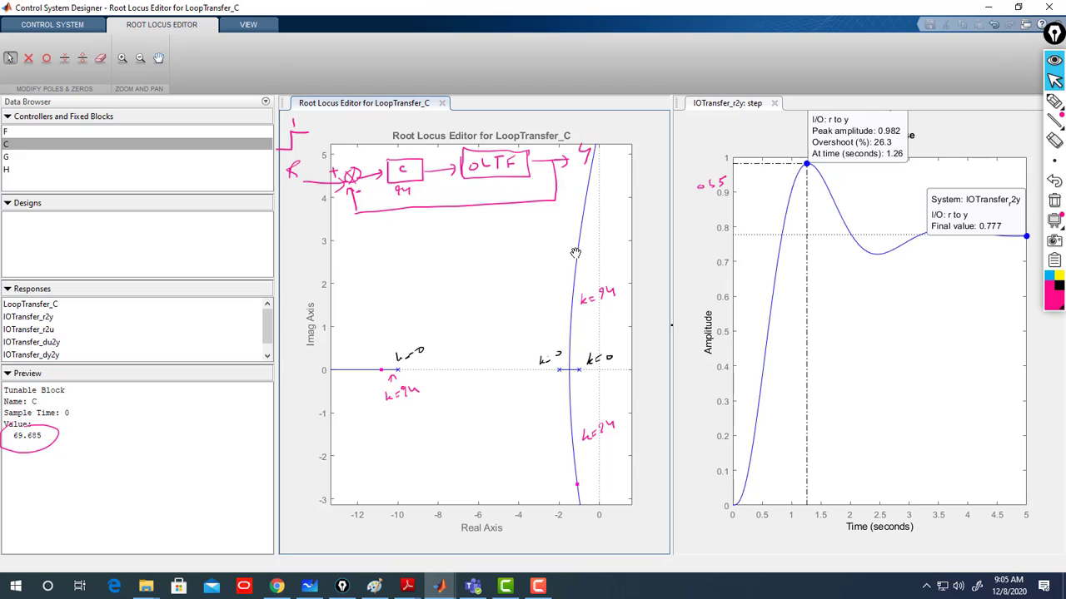
left_click_drag(575, 252, 579, 236)
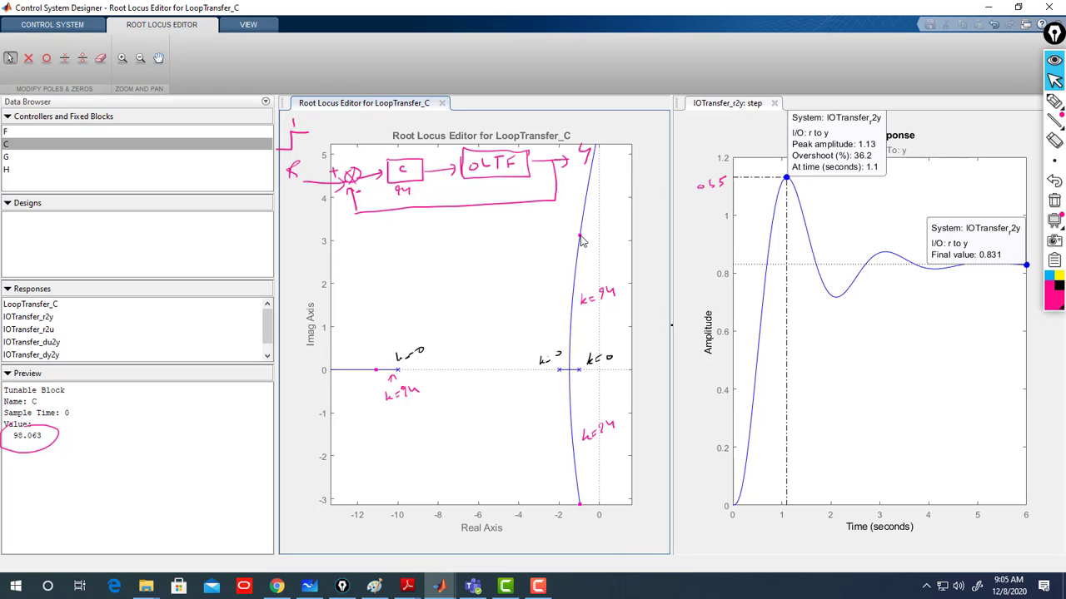
- Set the prefilter block F's gain to 4 in the compensator editor
double_click(14, 133)
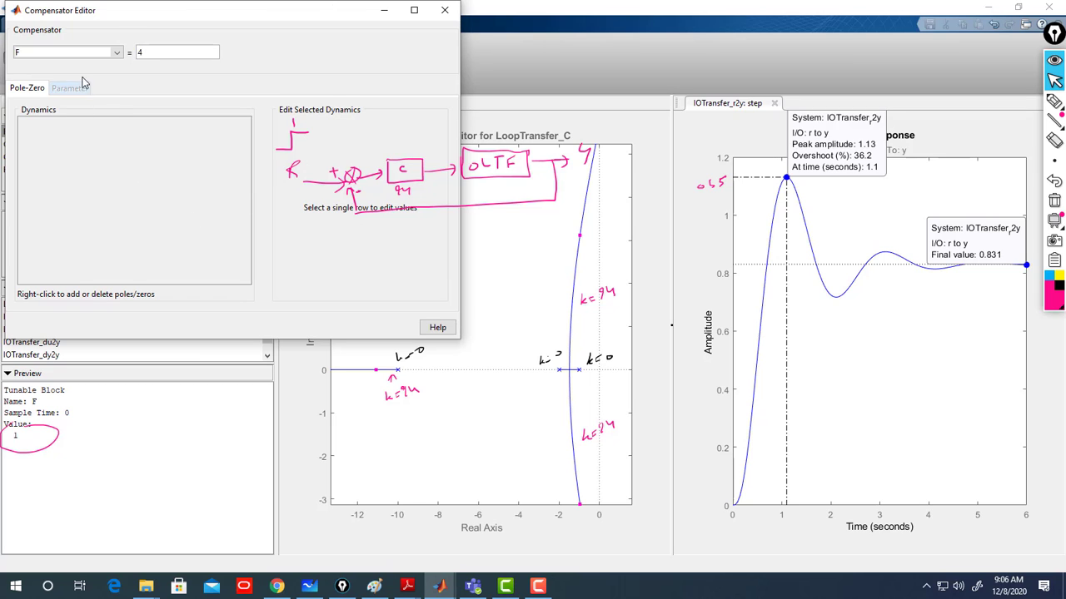
left_click(444, 10)
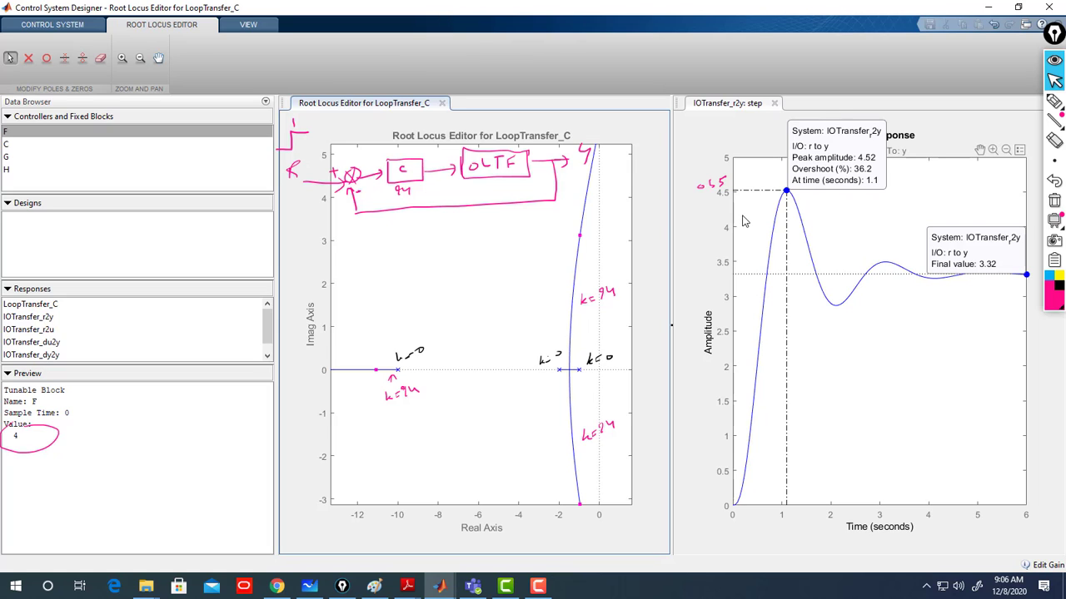
- Open the control architecture dialog to inspect the block diagram and its blocks, then cancel it
left_click(18, 135)
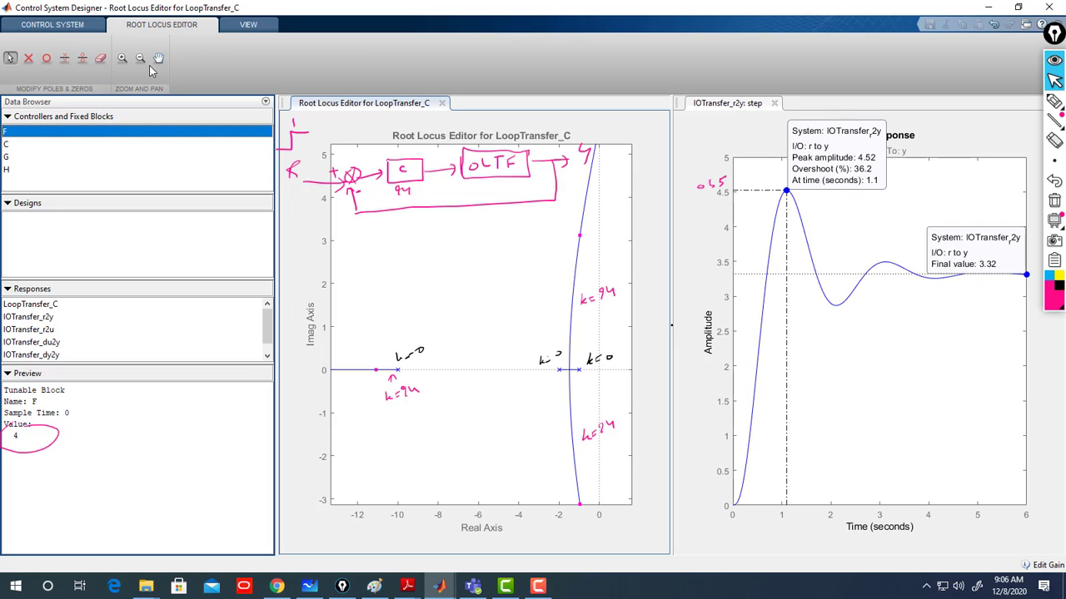
left_click(64, 23)
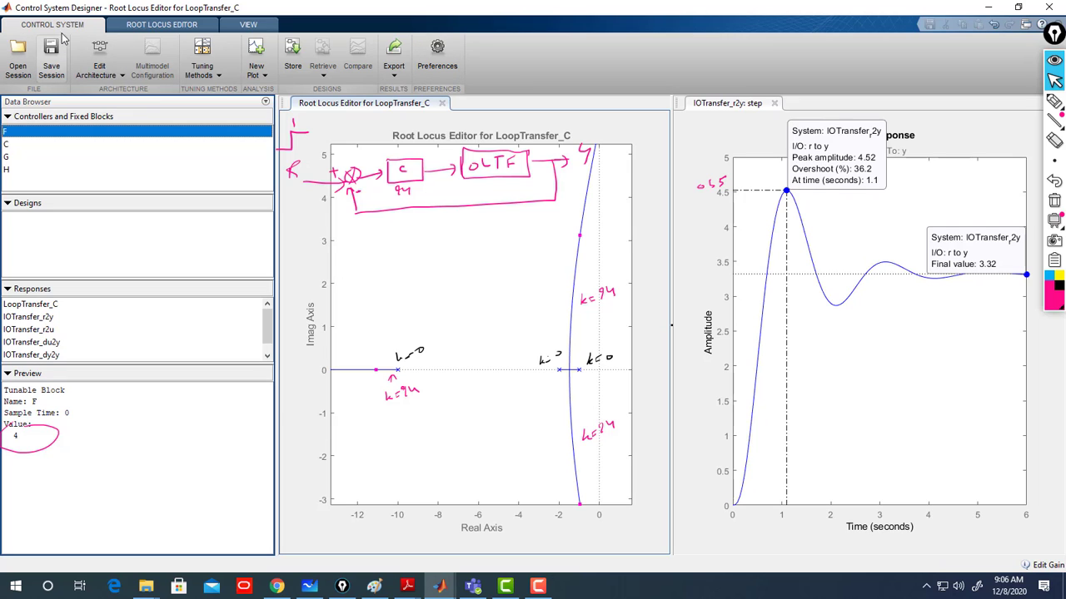
left_click(120, 76)
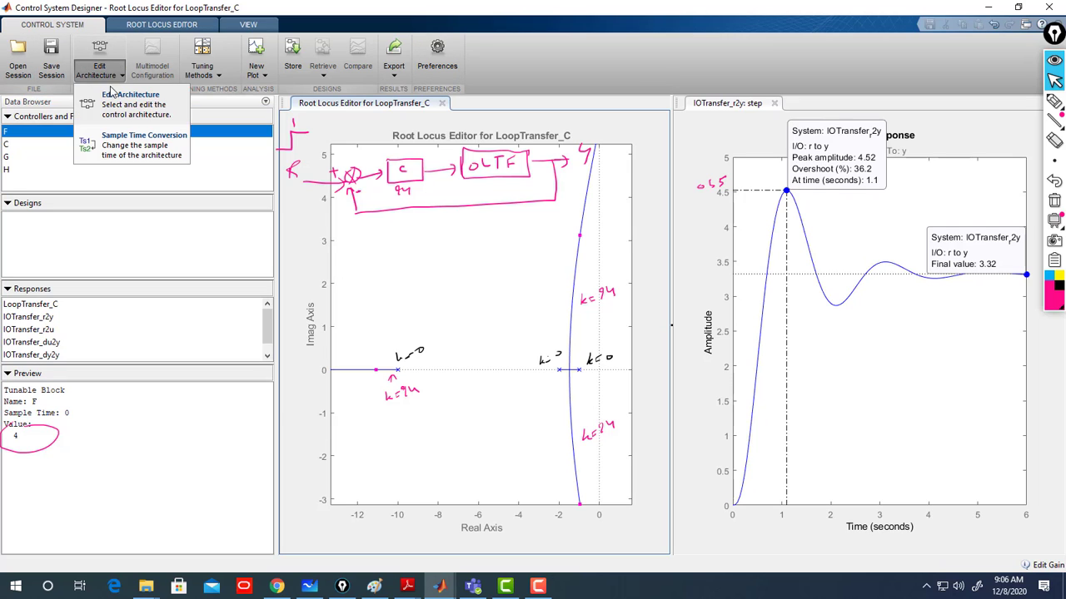
left_click(115, 111)
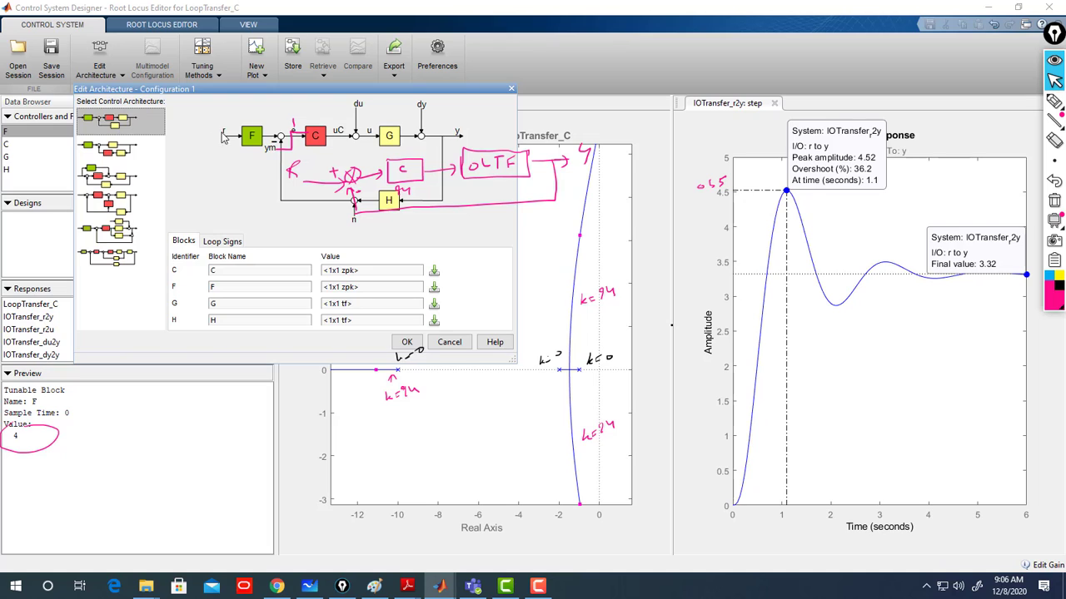
left_click(457, 342)
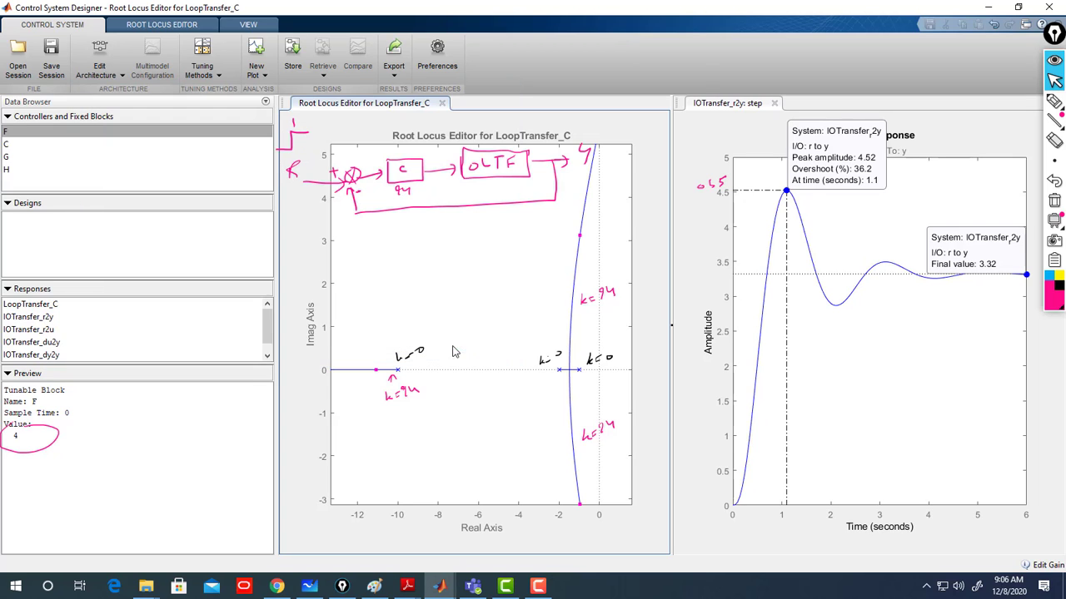
- Set the prefilter block F's gain back to 1 in the compensator editor
double_click(7, 132)
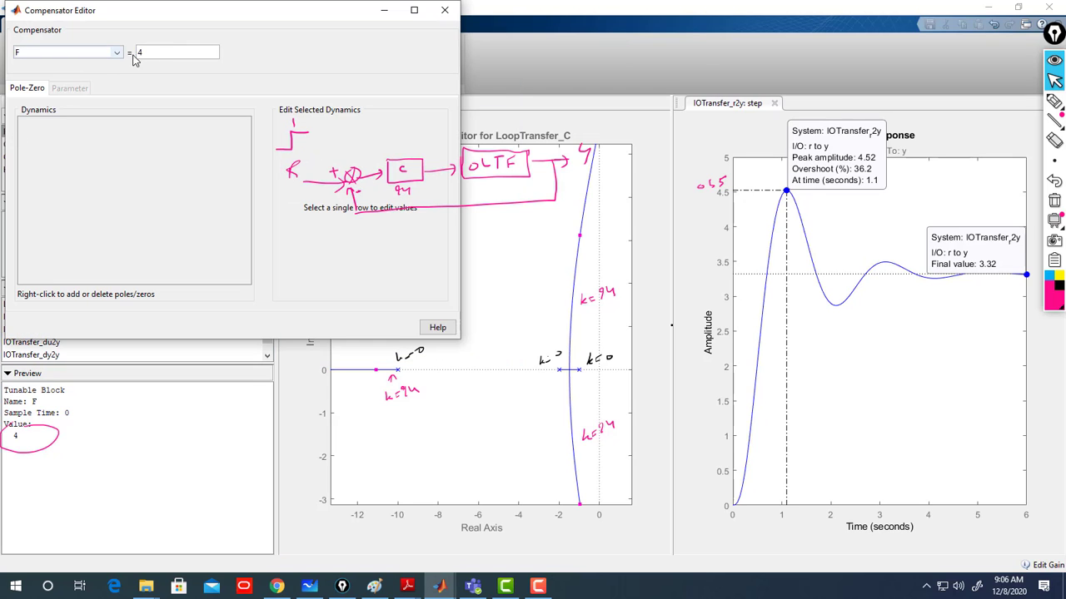
double_click(139, 51)
type("1")
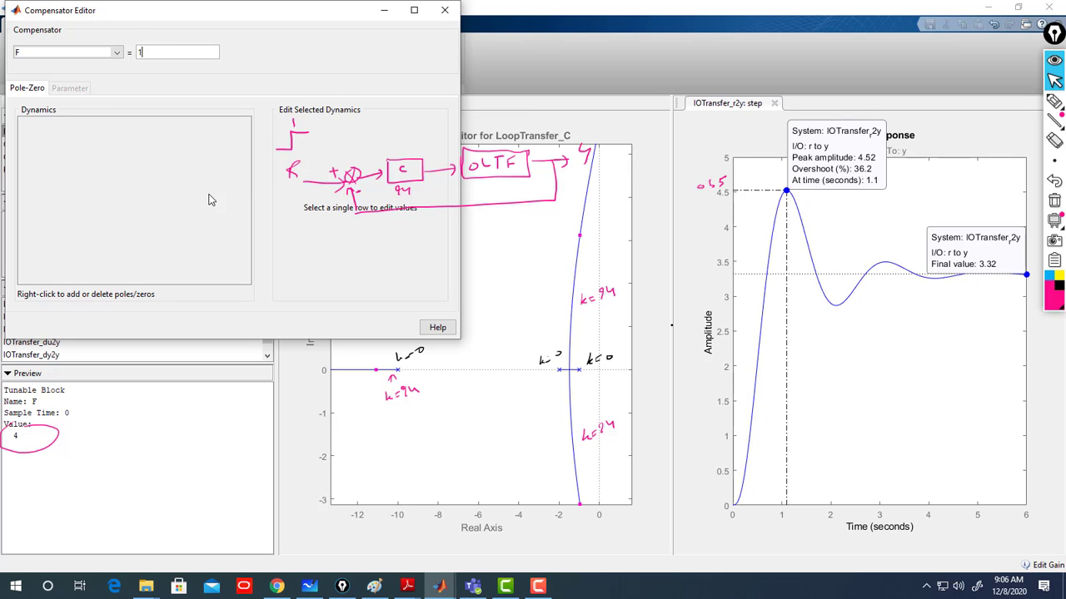
left_click(445, 10)
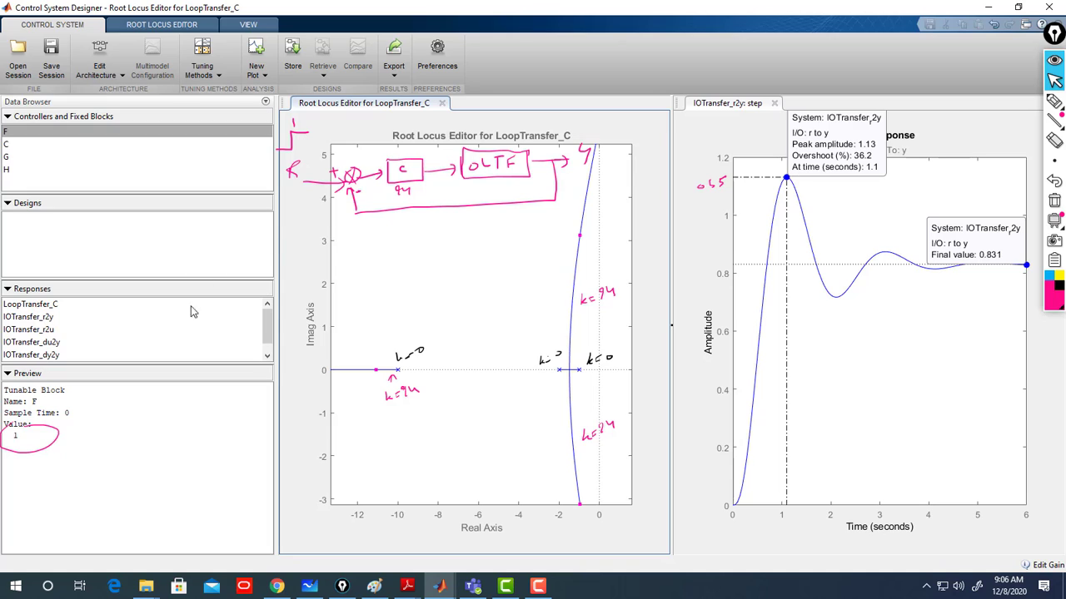
- Select compensator C and drag the closed-loop poles higher along the root locus to a gain of about 245.17
left_click(18, 147)
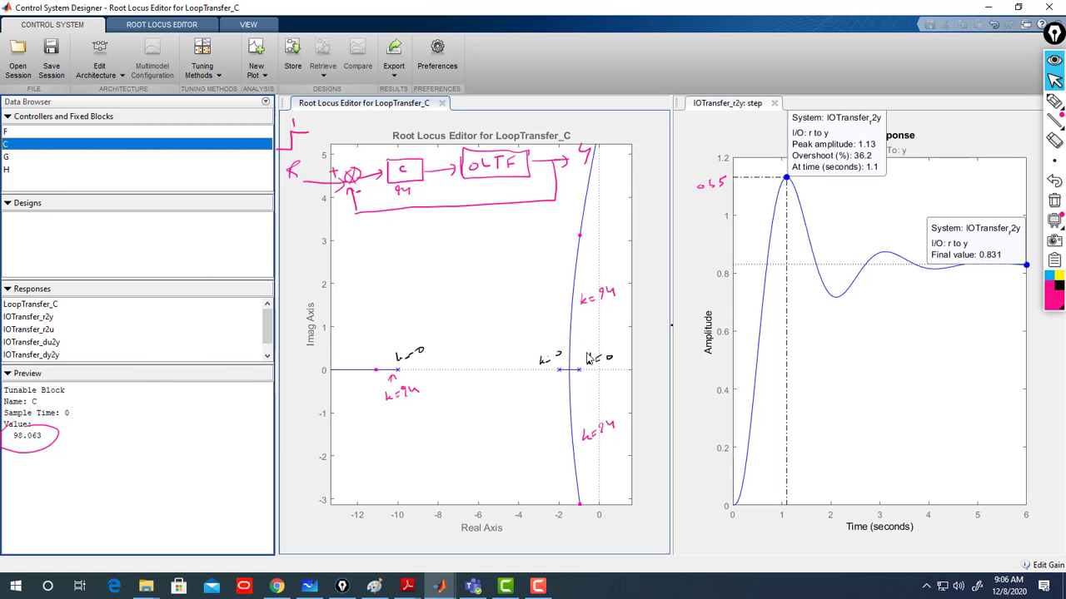
left_click_drag(580, 234, 604, 215)
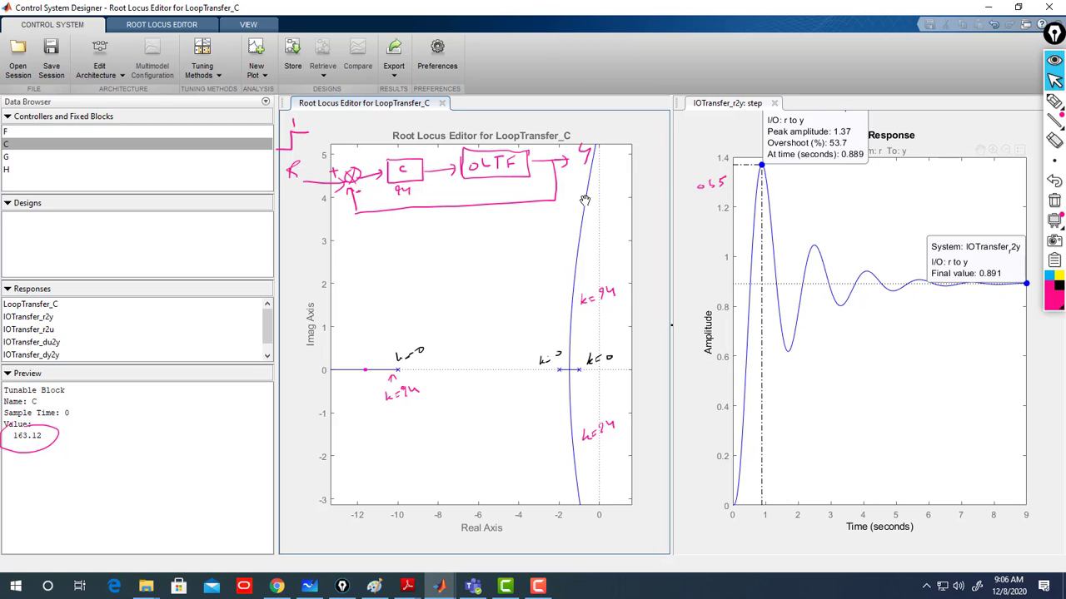
left_click_drag(585, 200, 591, 170)
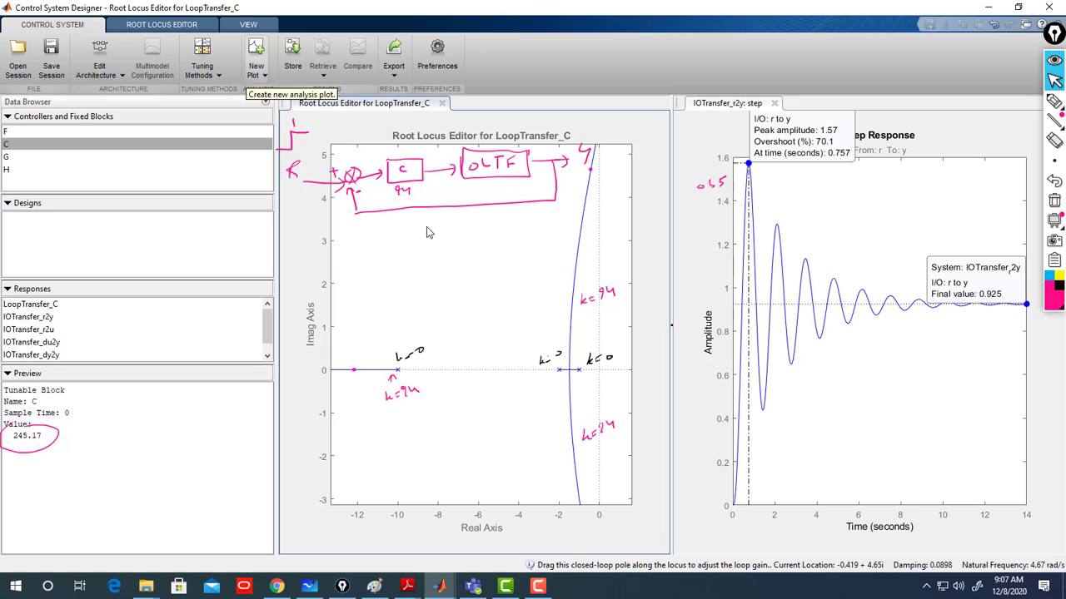
- Restore the full root locus view and drag the closed-loop poles past the imaginary axis and back to a gain of about 107.73
left_click(178, 27)
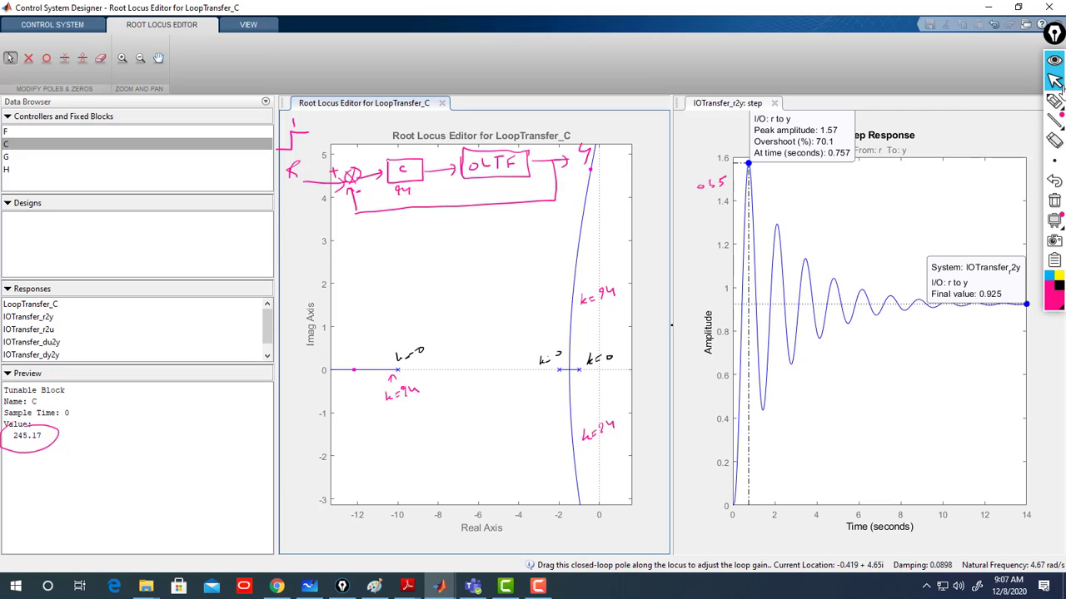
left_click(1054, 202)
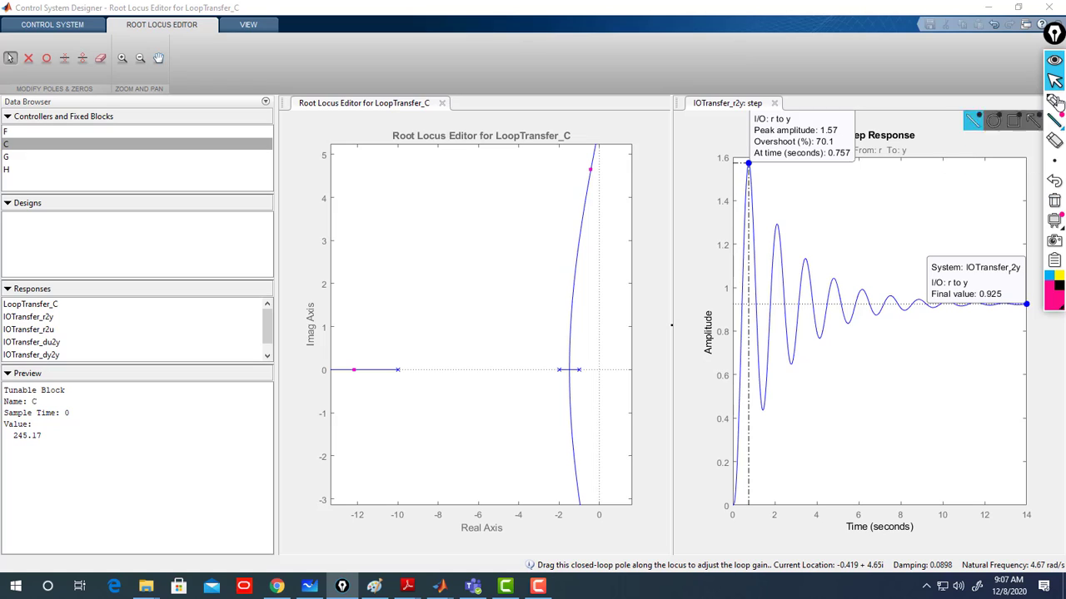
left_click(123, 60)
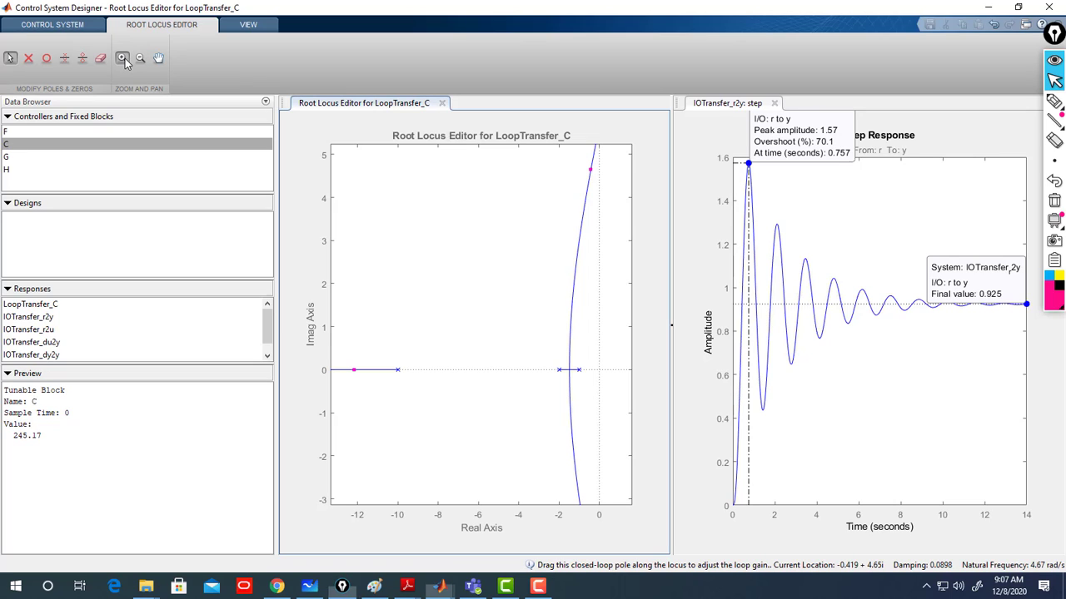
right_click(426, 224)
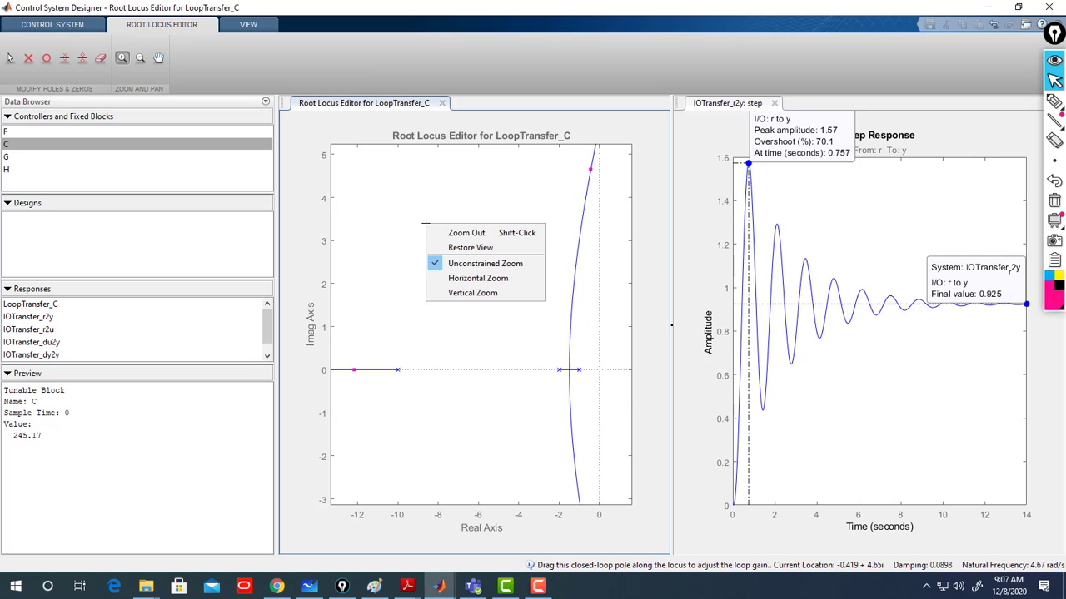
left_click(471, 248)
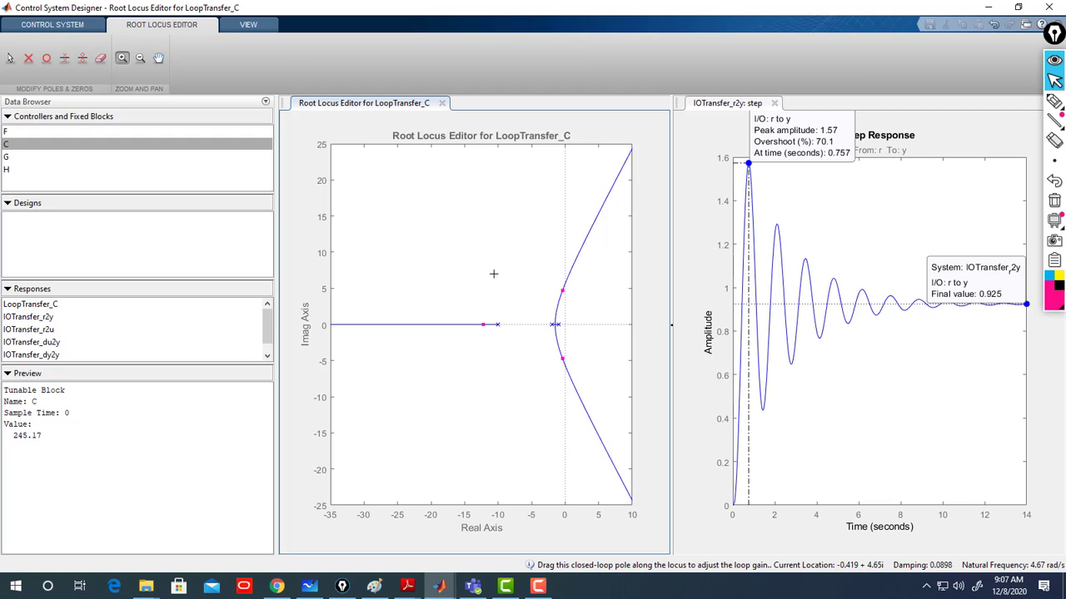
left_click(10, 59)
left_click_drag(562, 289, 553, 309)
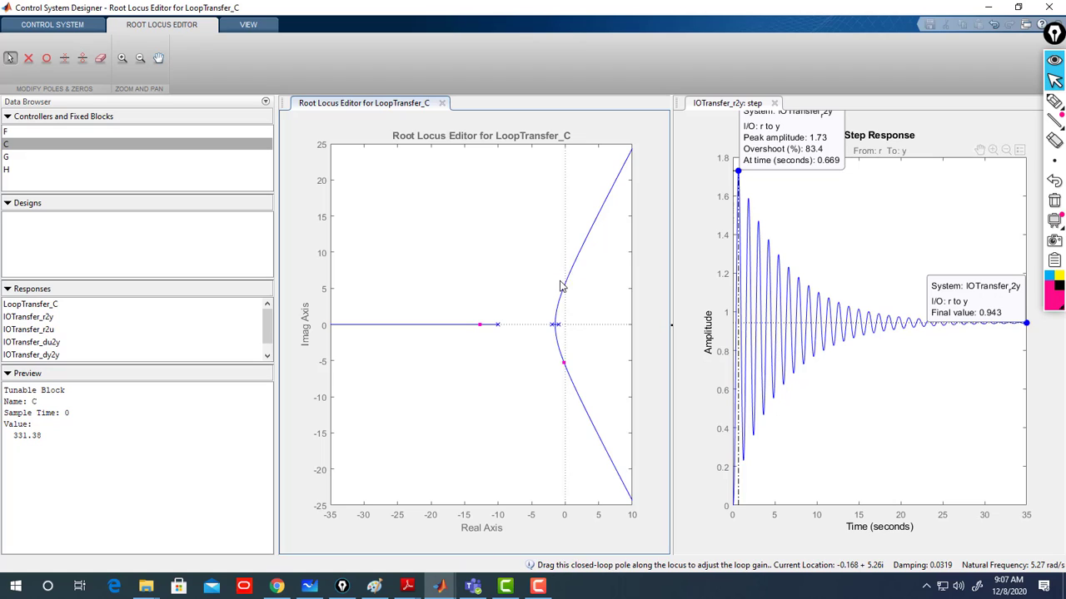
left_click_drag(564, 288, 540, 344)
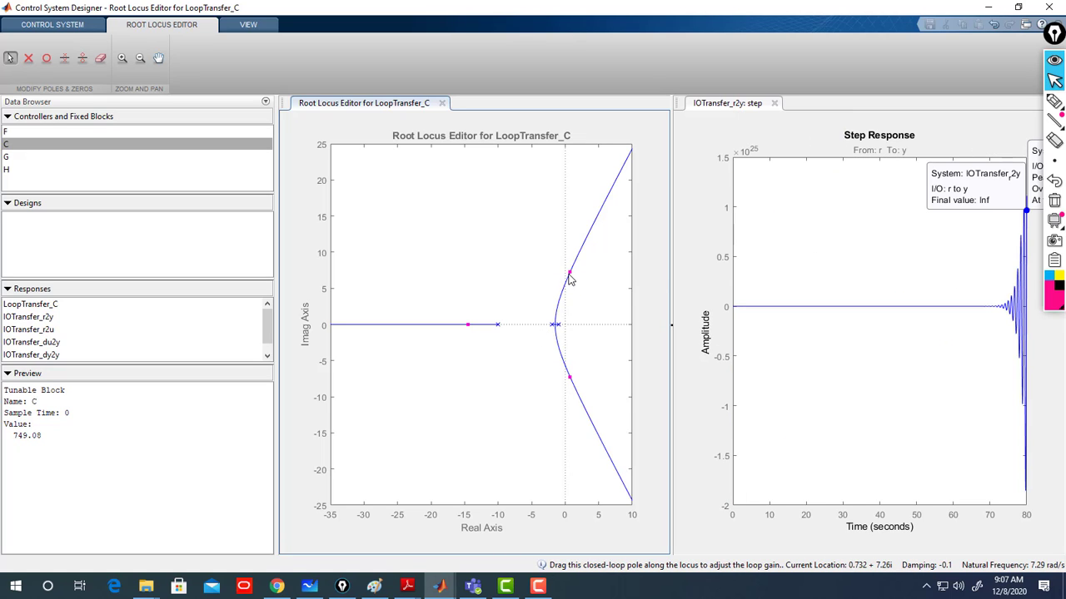
left_click_drag(570, 279, 559, 303)
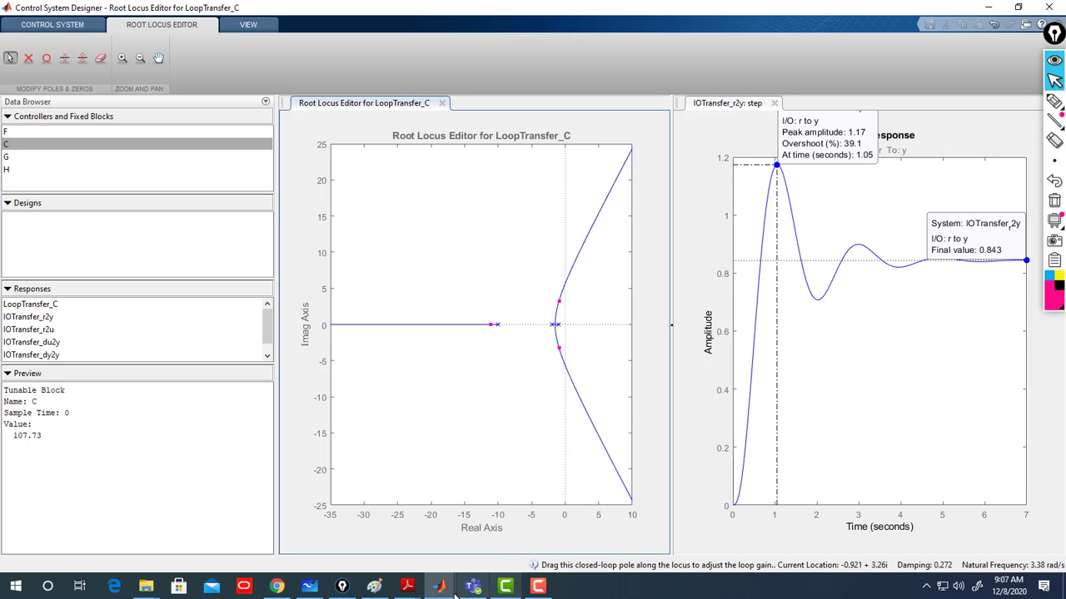
- Switch to Microsoft Whiteboard and pick a pen for annotating the ideal integral compensator problem
left_click(310, 588)
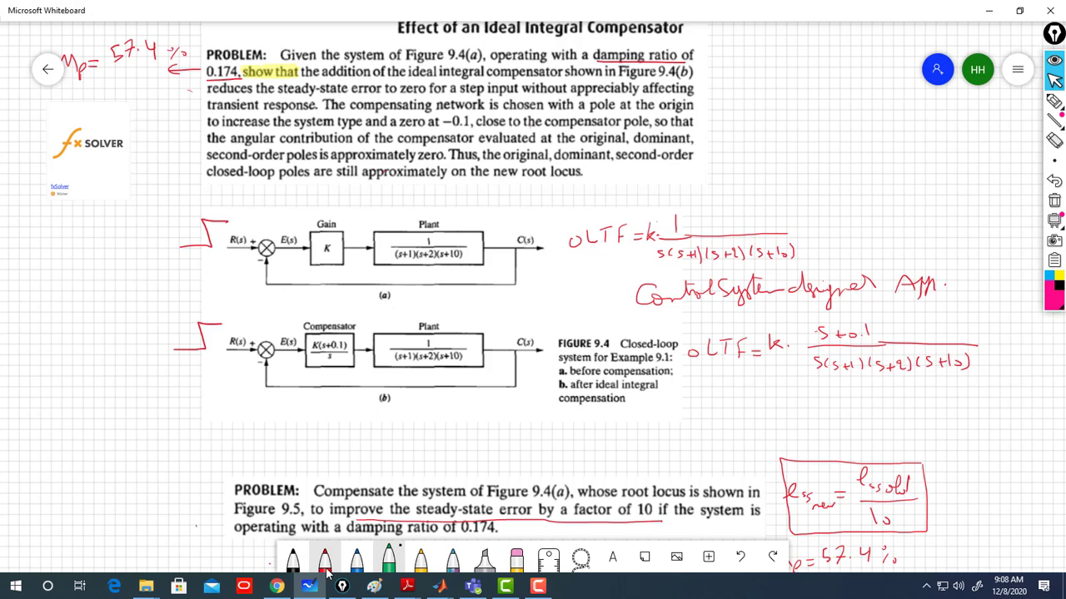
left_click(356, 563)
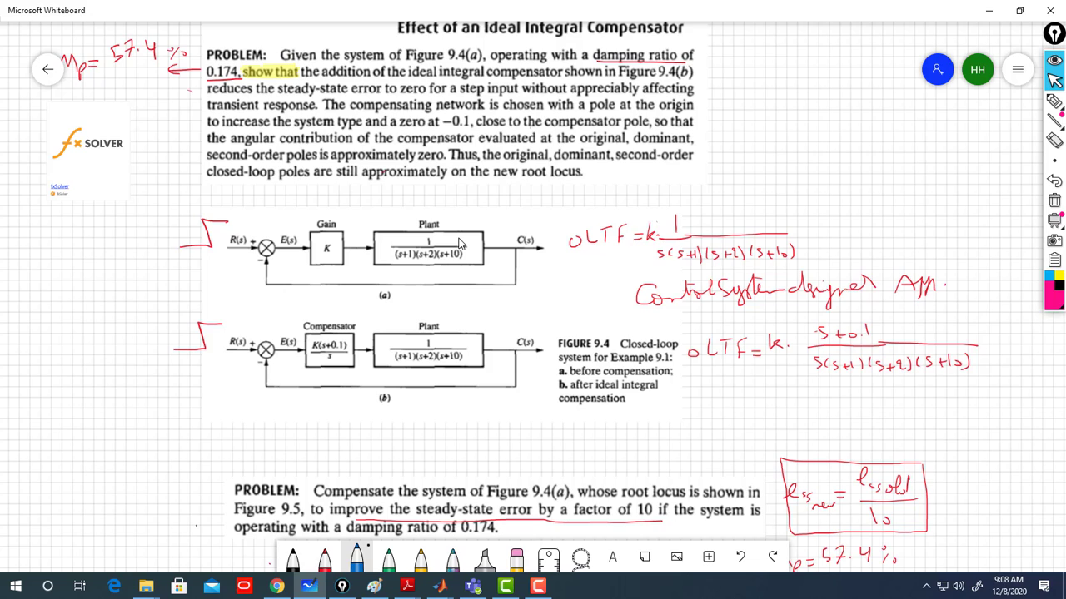
left_click(356, 558)
left_click(356, 557)
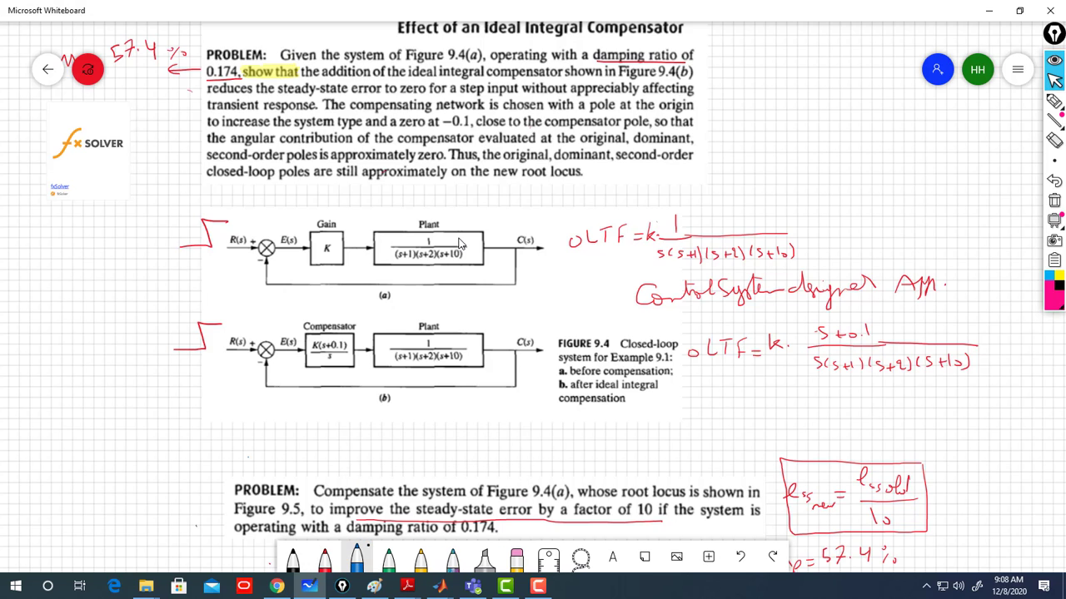
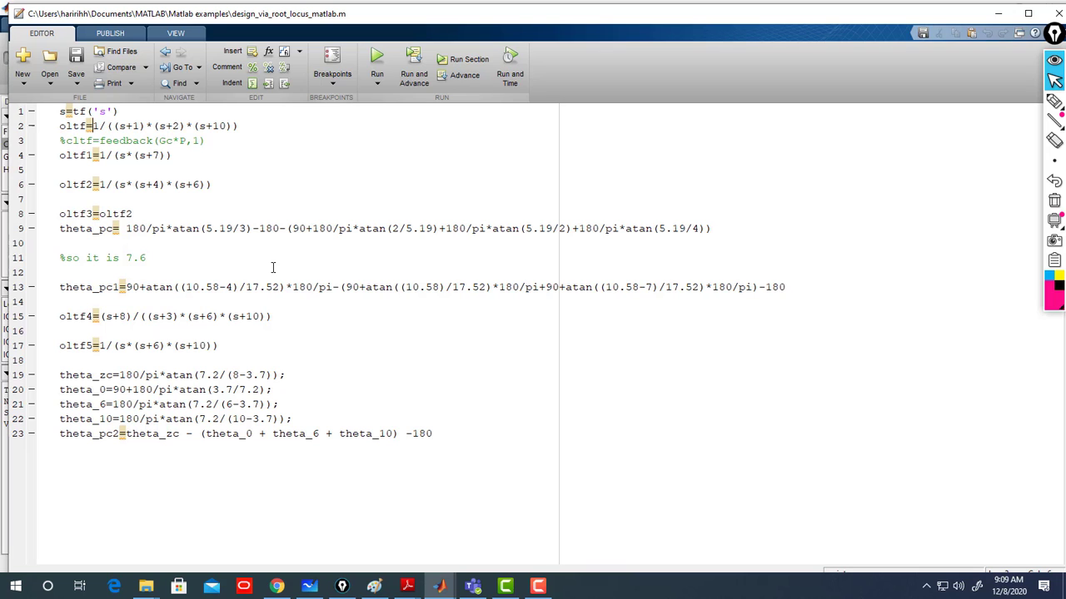
- Open compensator C in the compensator editor and add an integrator to its dynamics
left_click(995, 14)
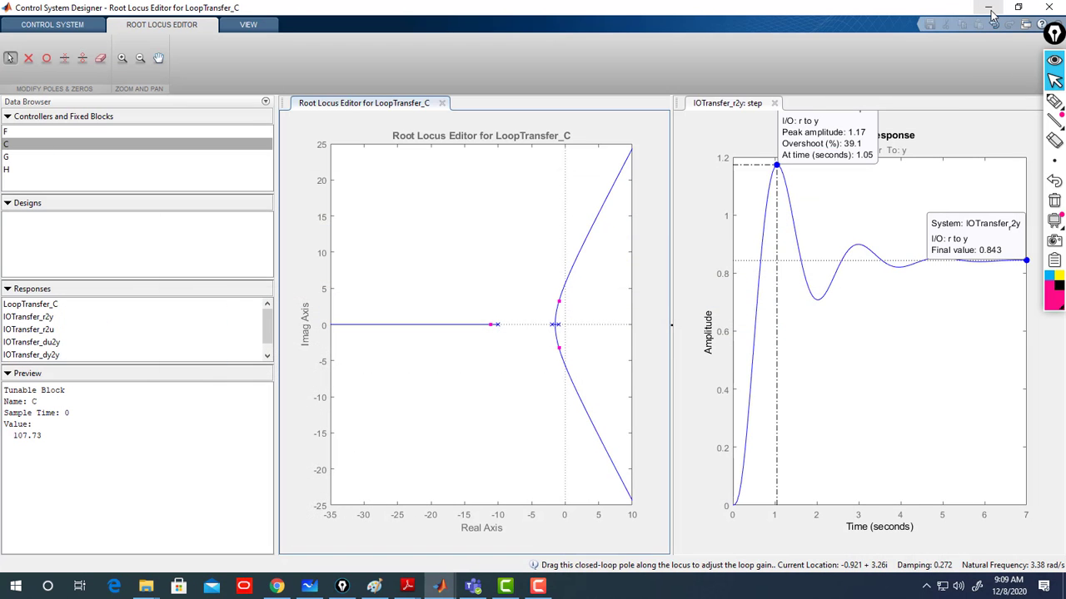
left_click(27, 148)
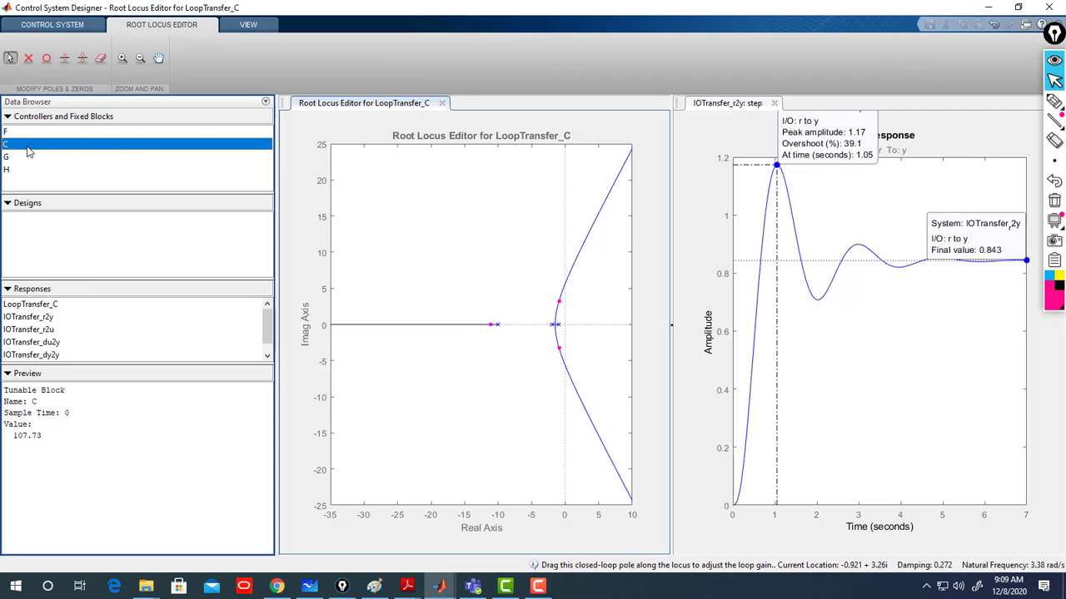
double_click(27, 148)
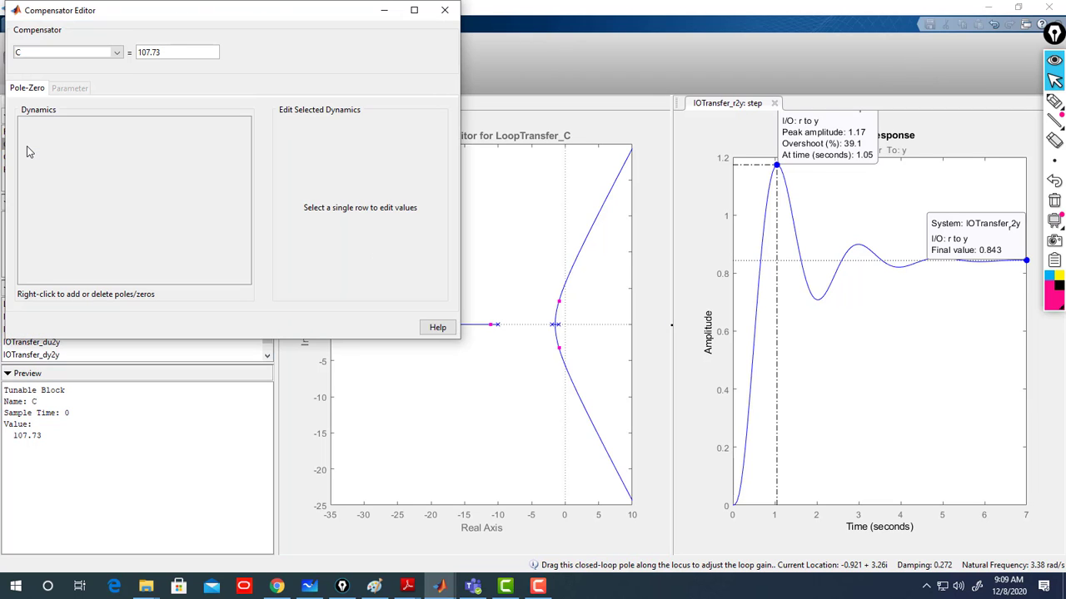
left_click_drag(282, 13, 379, 123)
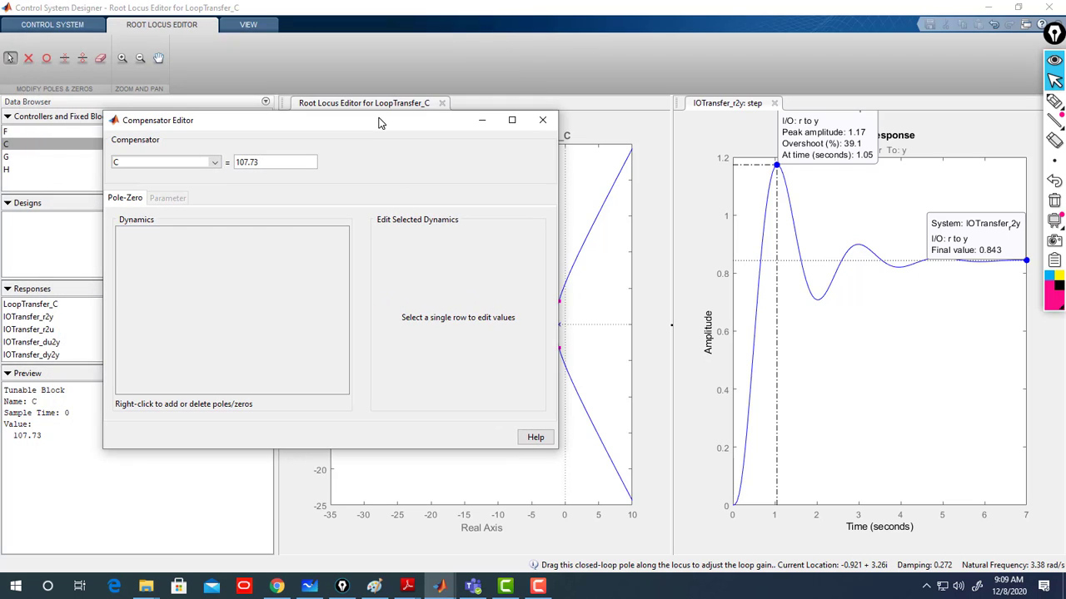
right_click(211, 253)
mouse_move(245, 265)
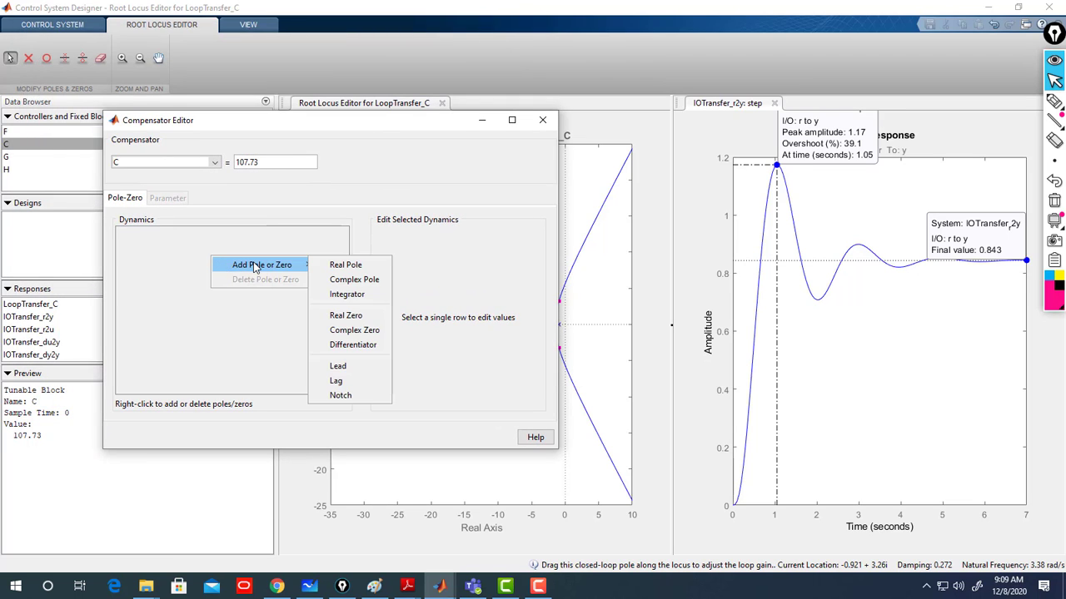
left_click(350, 298)
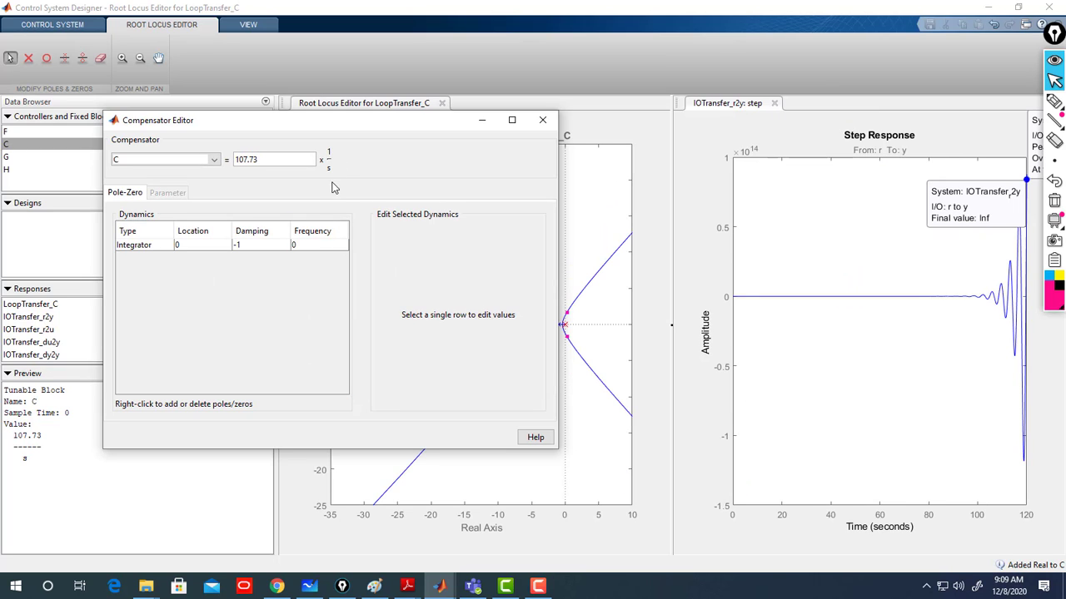
- Add a real zero to compensator C and set its location to -0.1
right_click(225, 270)
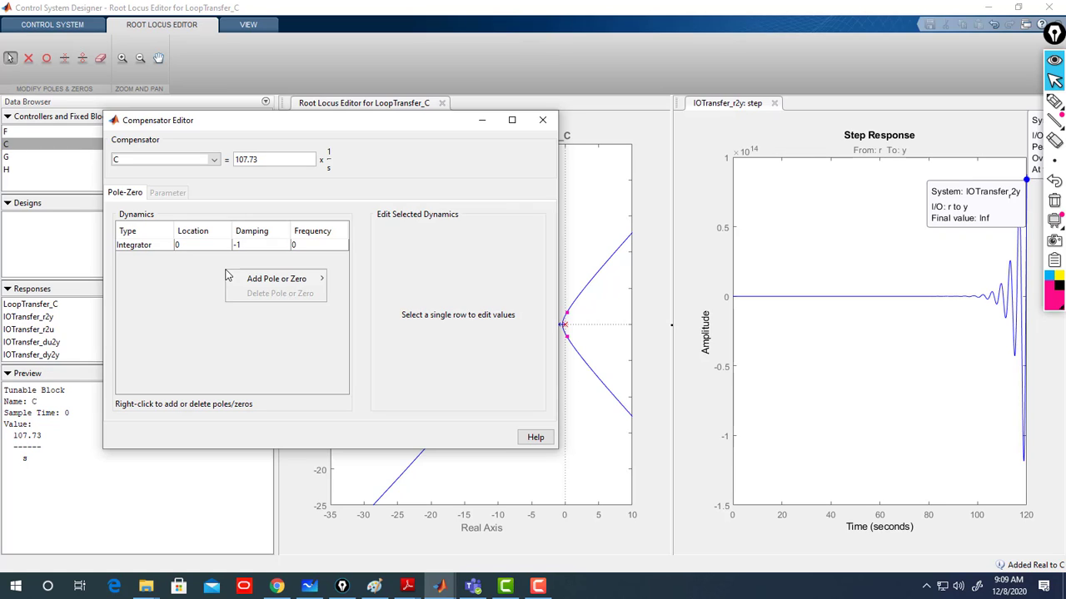
mouse_move(285, 283)
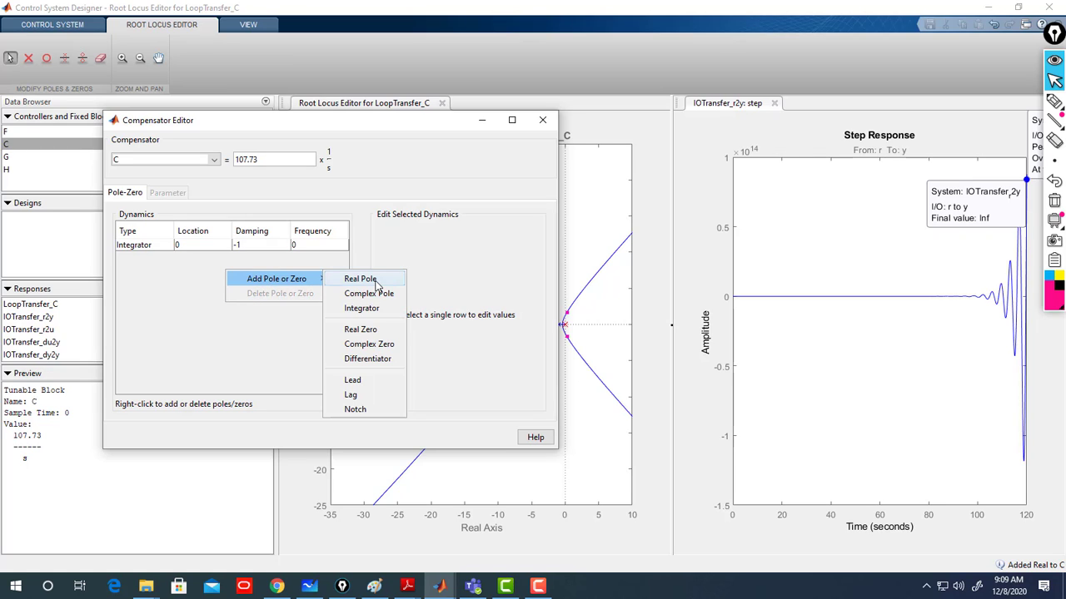
left_click(371, 330)
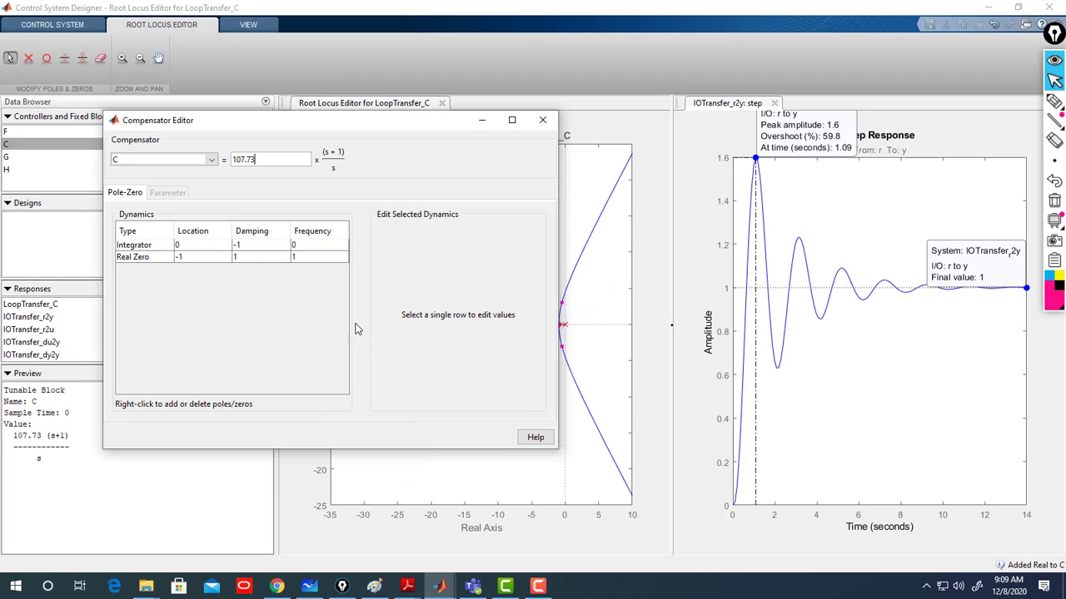
left_click(262, 264)
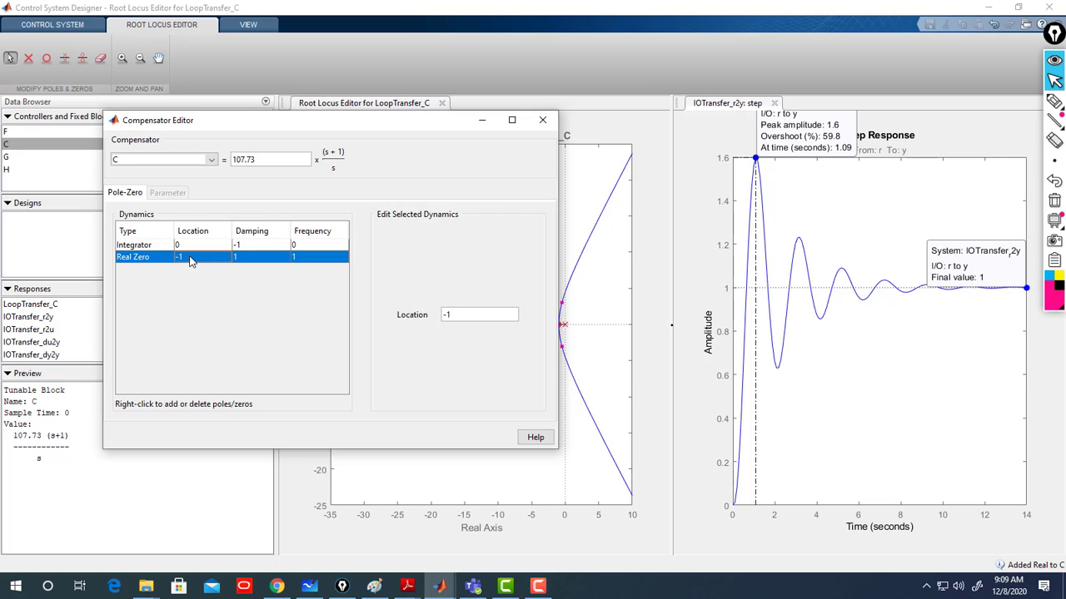
left_click(449, 315)
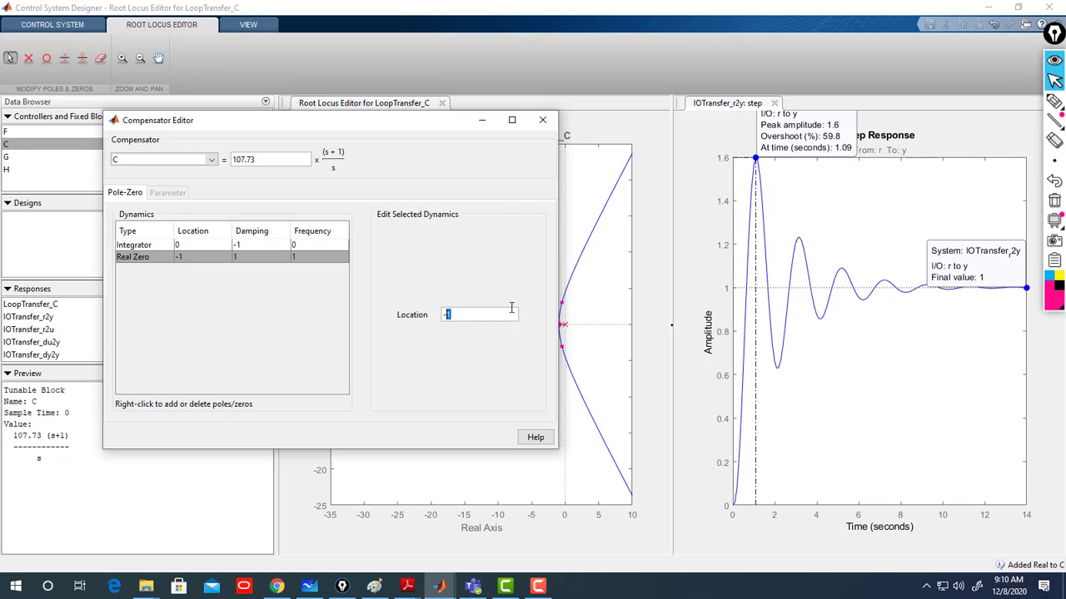
type("0.")
key("Return")
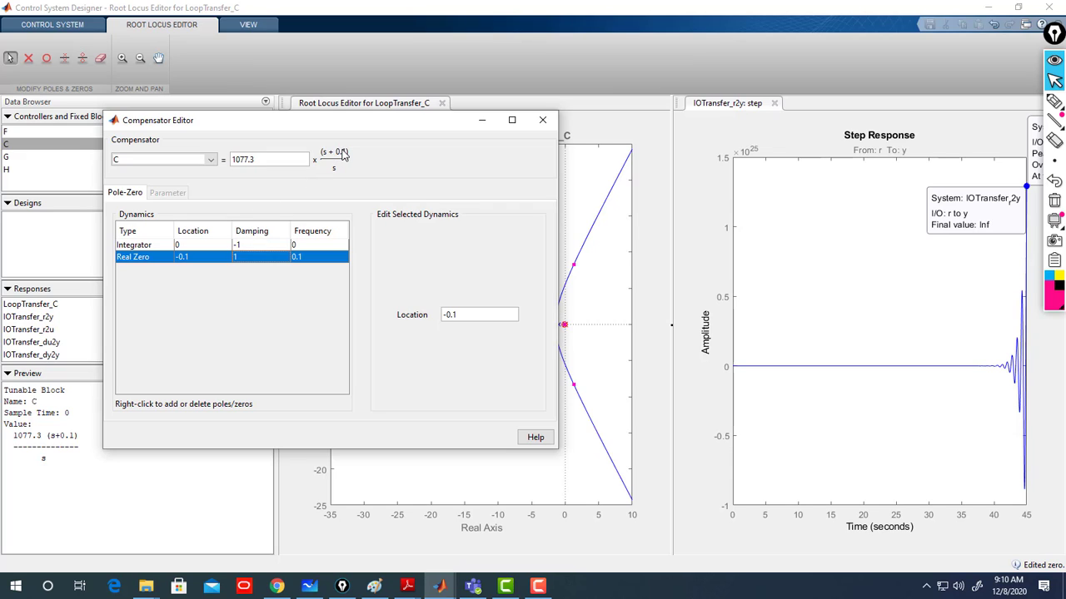
- Set compensator C's gain to 1
left_click_drag(273, 162, 230, 157)
type("1")
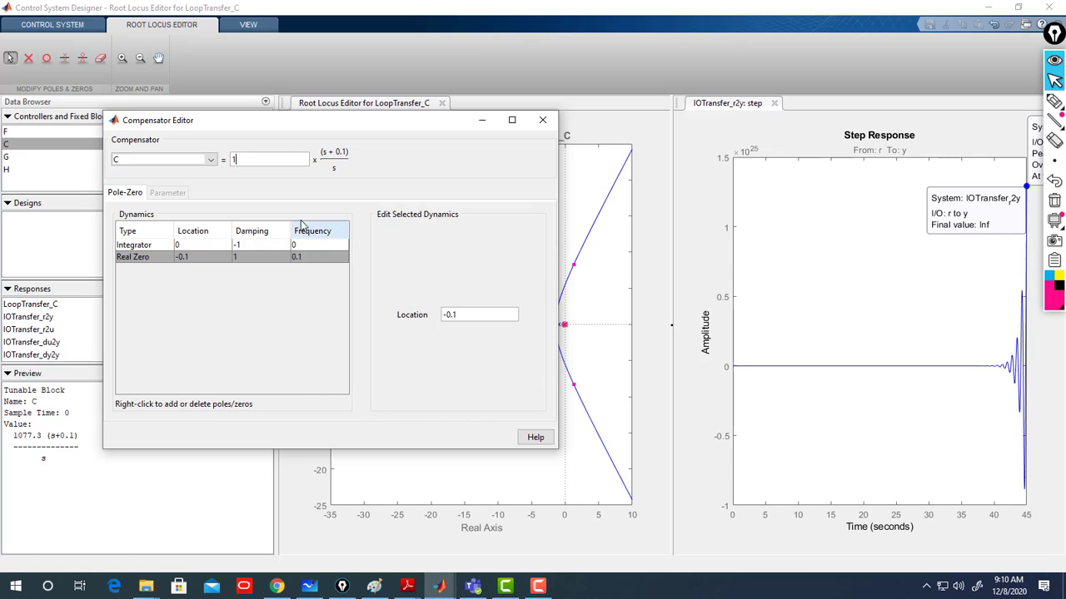
left_click(270, 255)
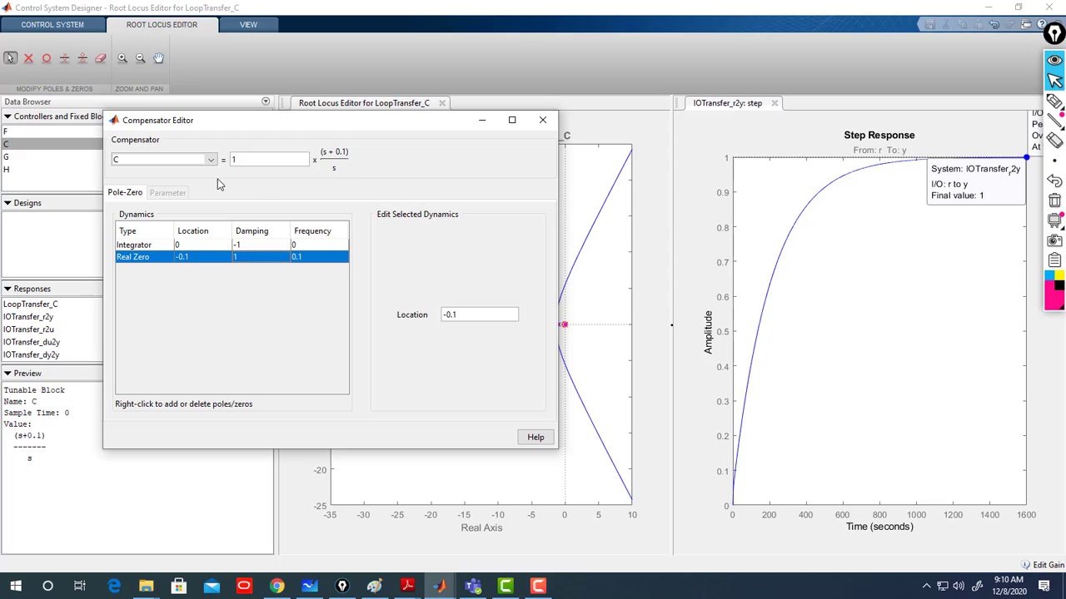
- Review the ideal integral compensator problem on the whiteboard, then close the compensator editor
left_click(308, 586)
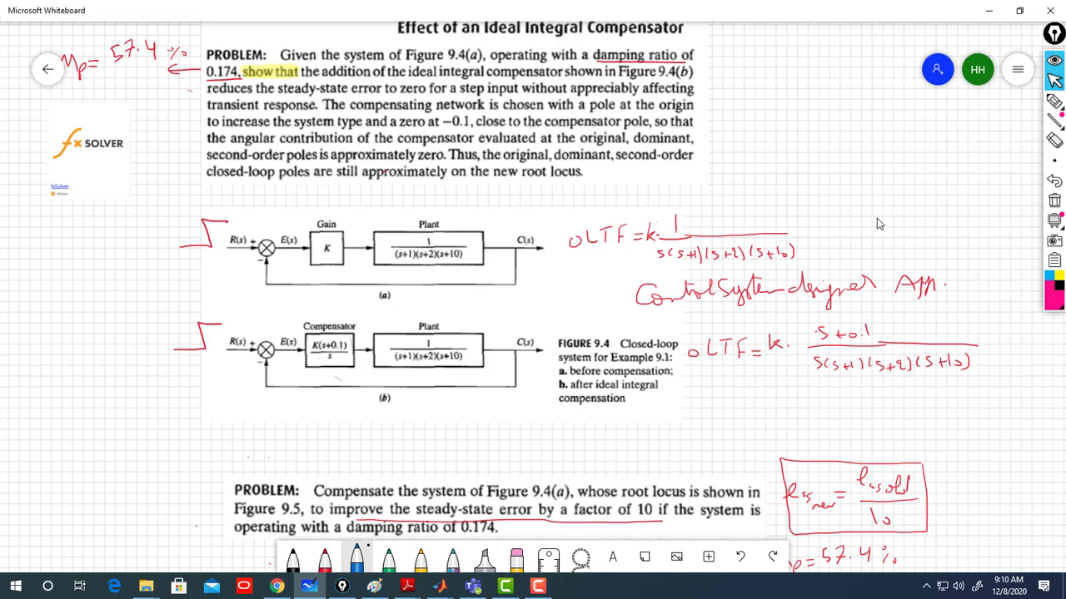
left_click(989, 10)
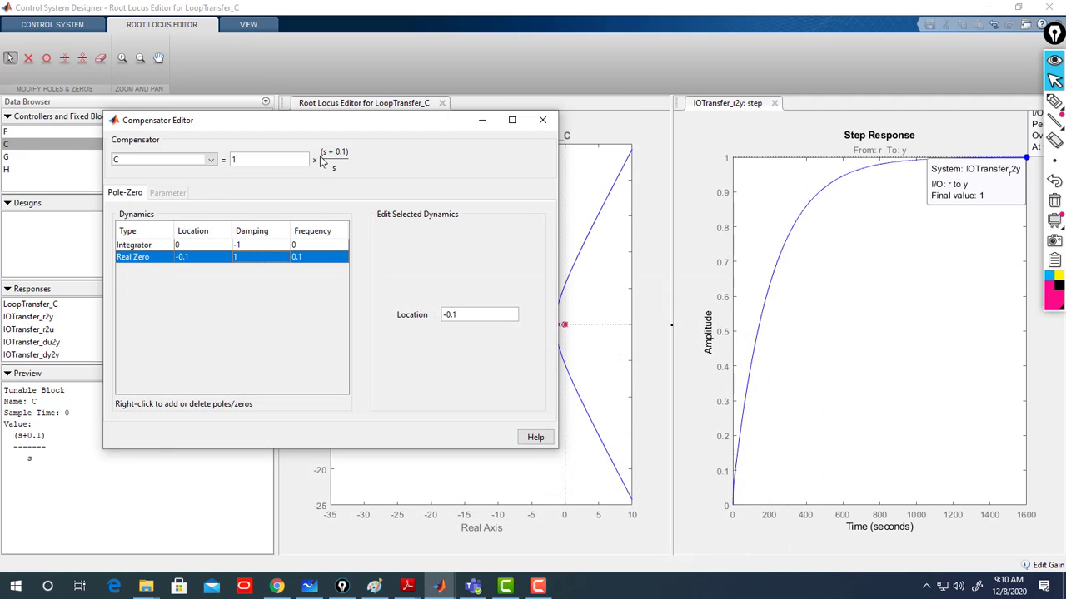
right_click(252, 292)
mouse_move(305, 301)
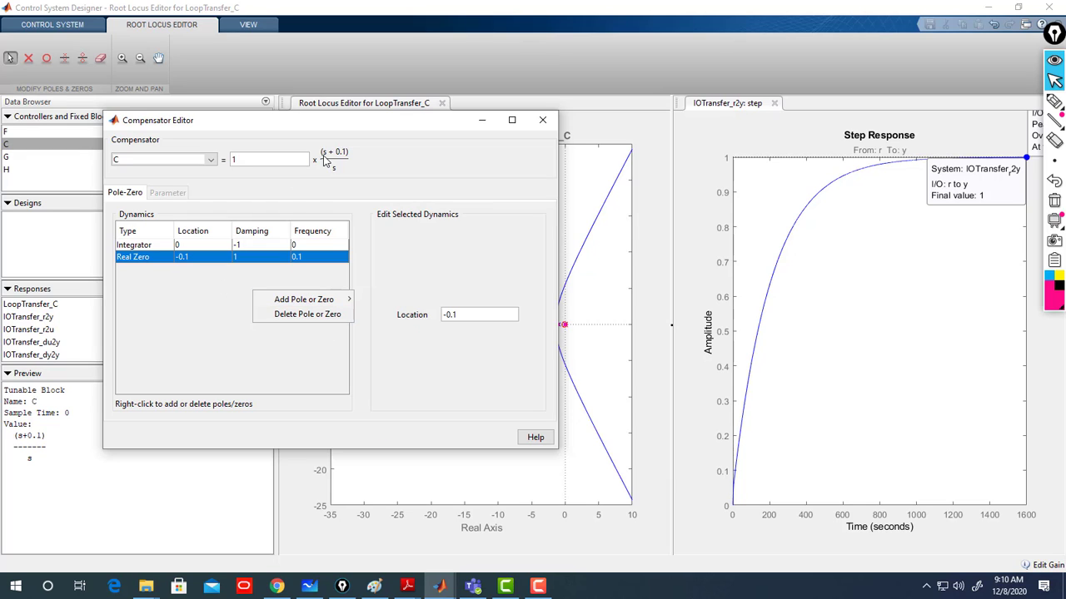
left_click(216, 317)
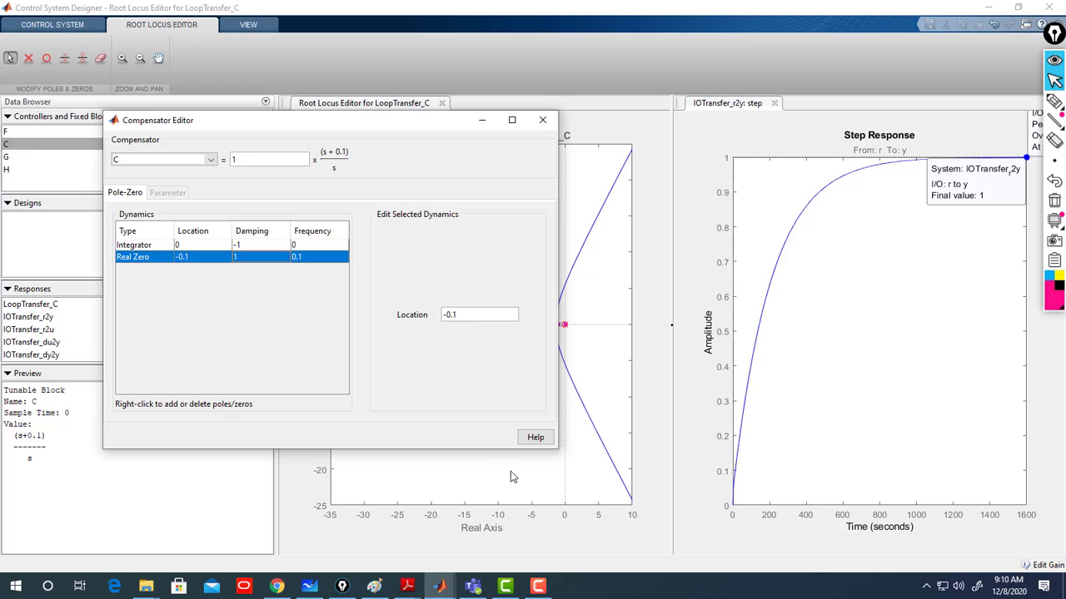
left_click(542, 123)
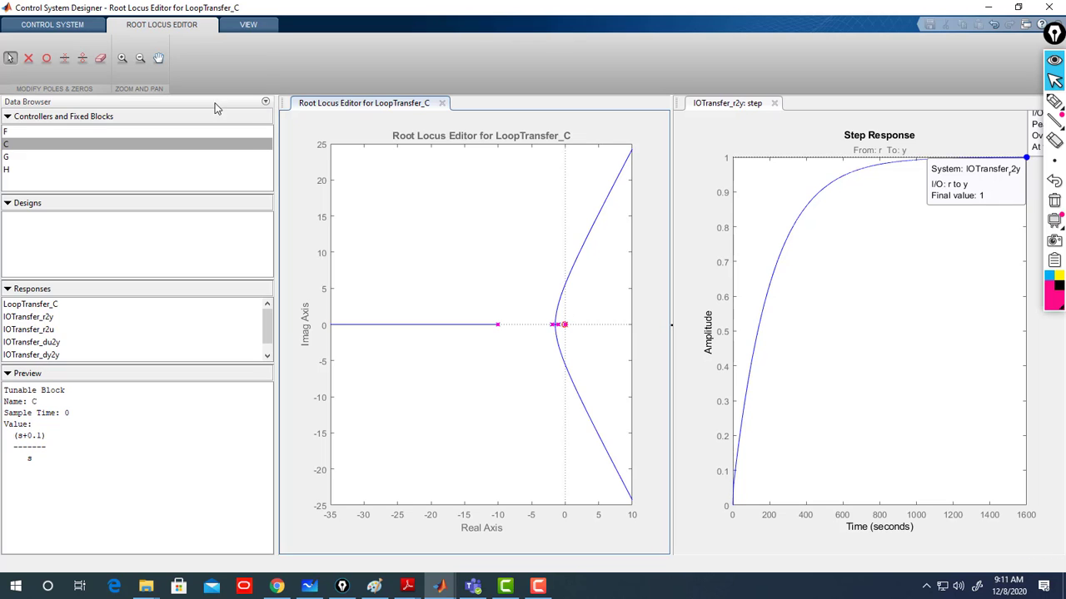
- Zoom into the root locus near the origin to inspect the new pole and zero, then restore the full view
left_click(122, 58)
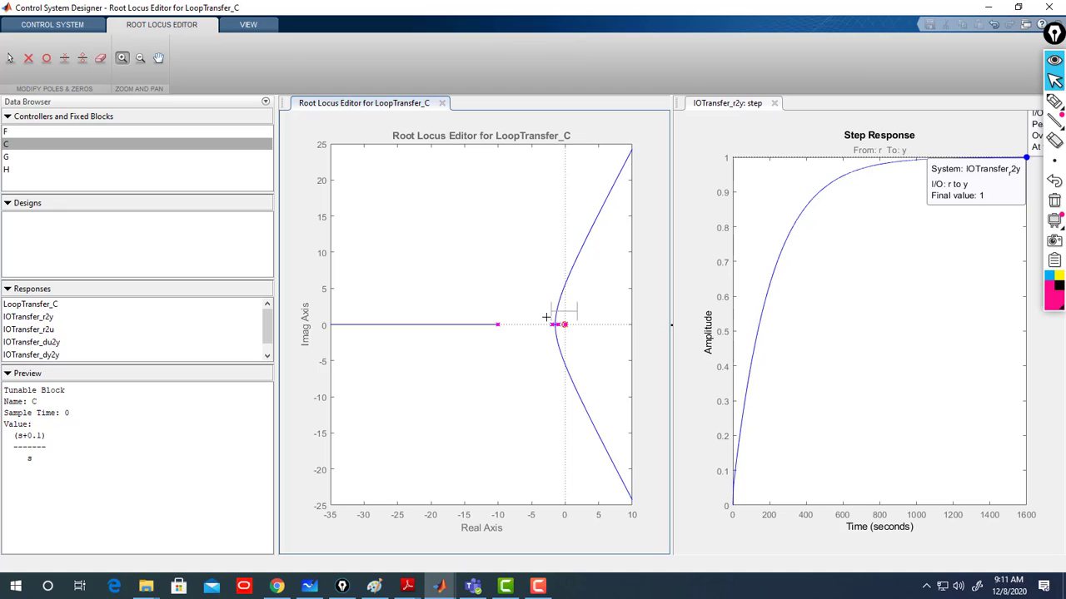
left_click_drag(546, 317, 481, 337)
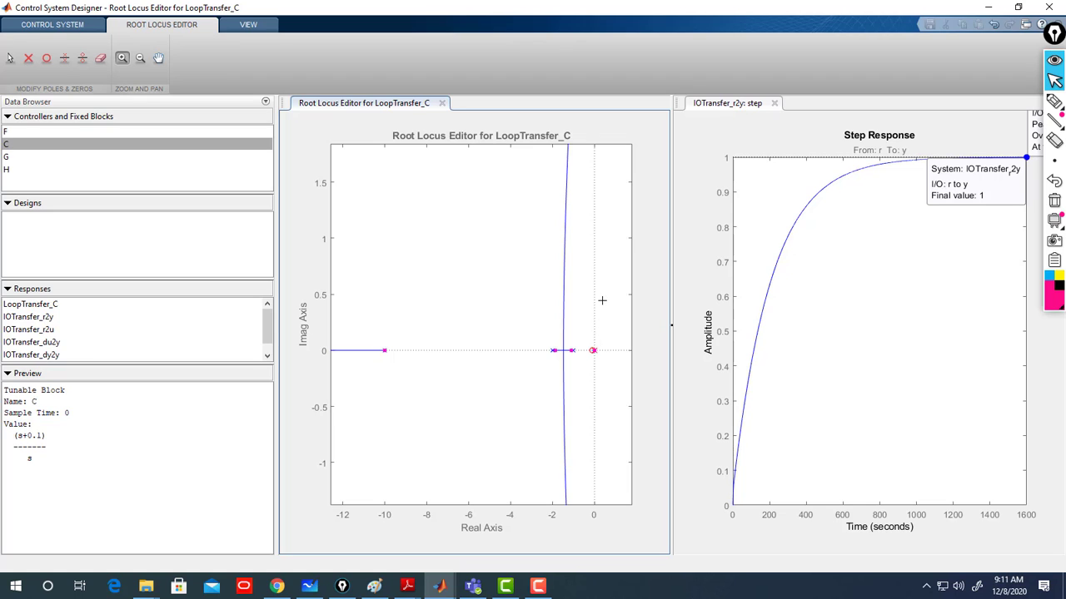
left_click_drag(604, 298, 361, 404)
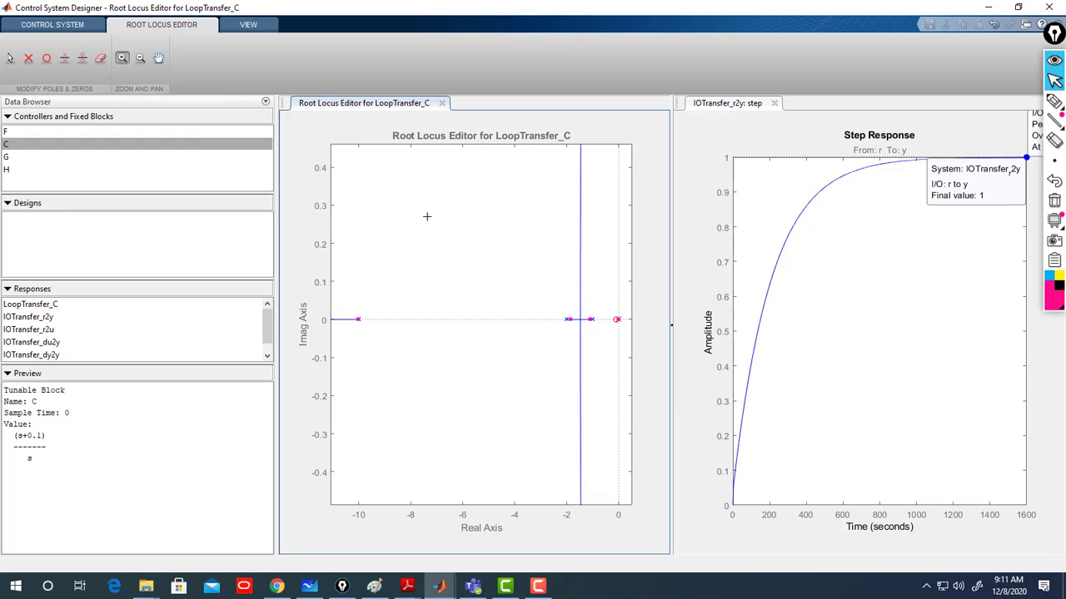
right_click(517, 266)
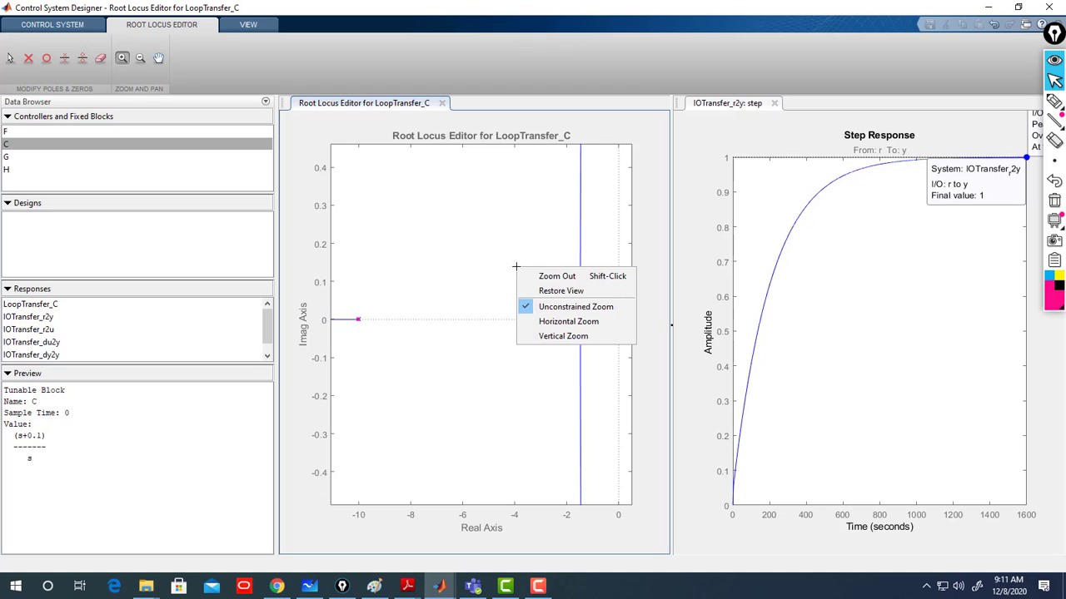
left_click(537, 290)
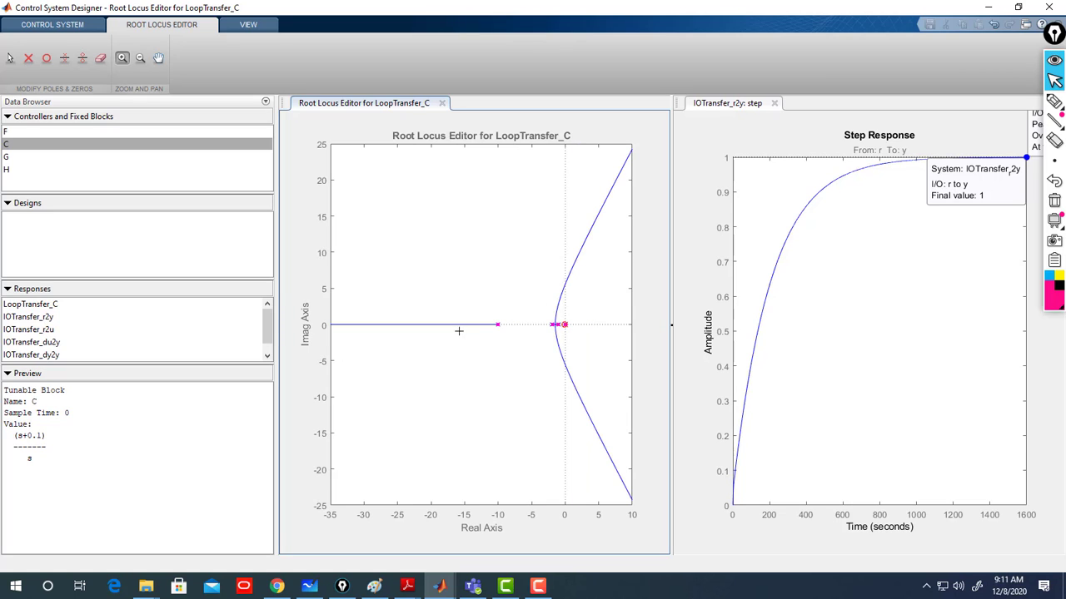
- Drag the closed-loop poles along the root locus to try different compensator gains
left_click(10, 58)
left_click_drag(498, 326, 499, 325)
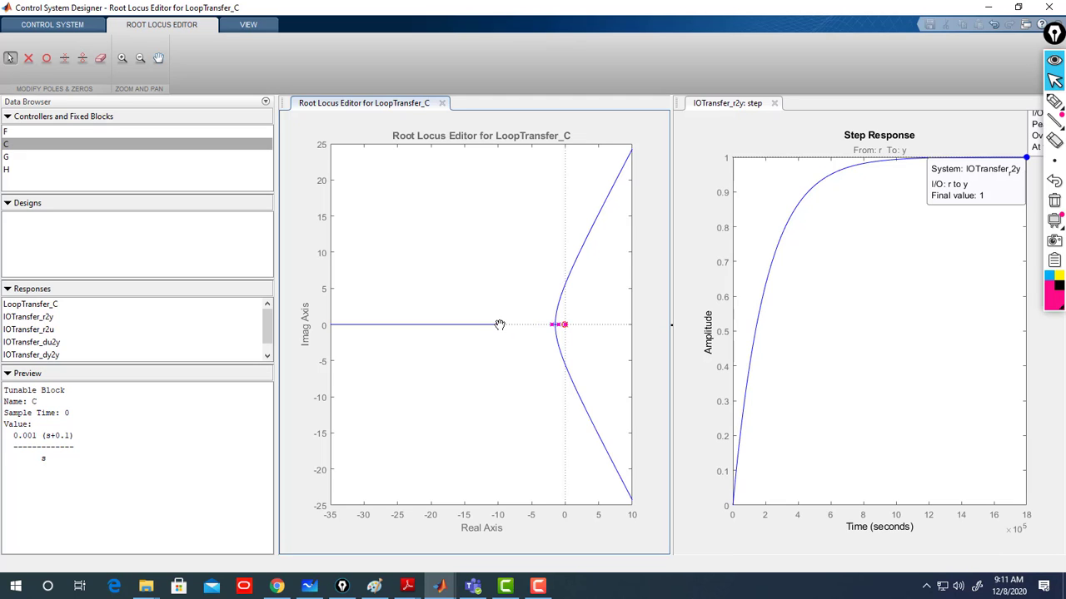
left_click_drag(500, 325, 497, 324)
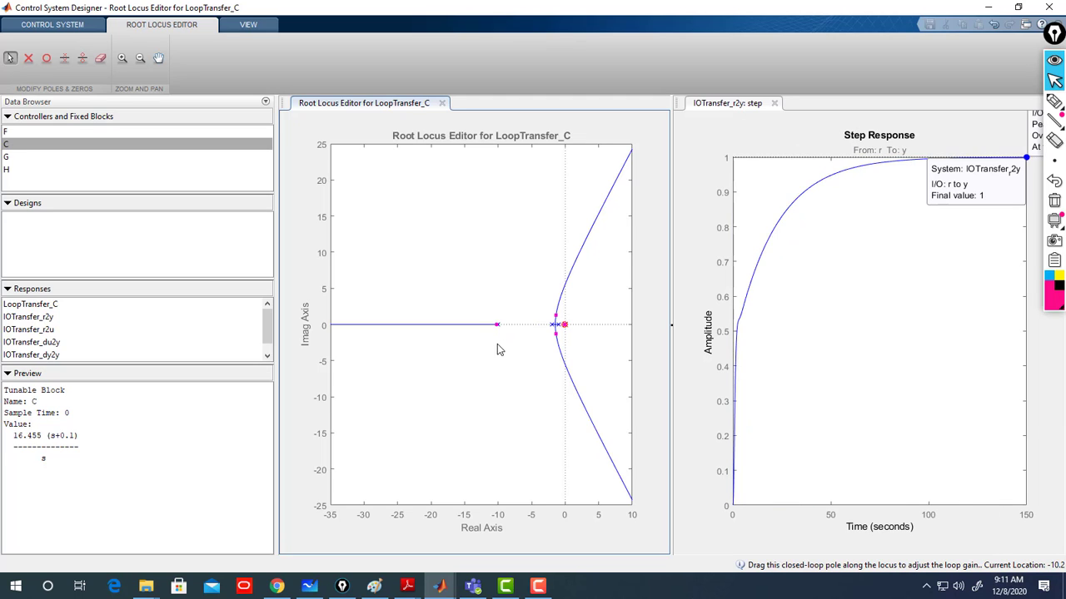
left_click_drag(497, 324, 492, 325)
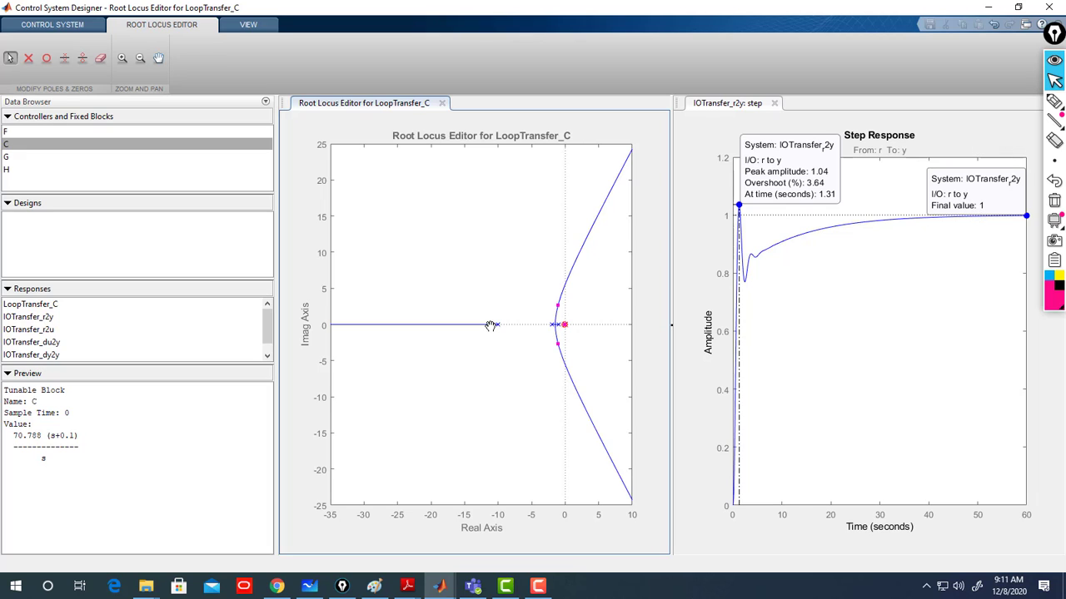
left_click_drag(491, 325, 525, 326)
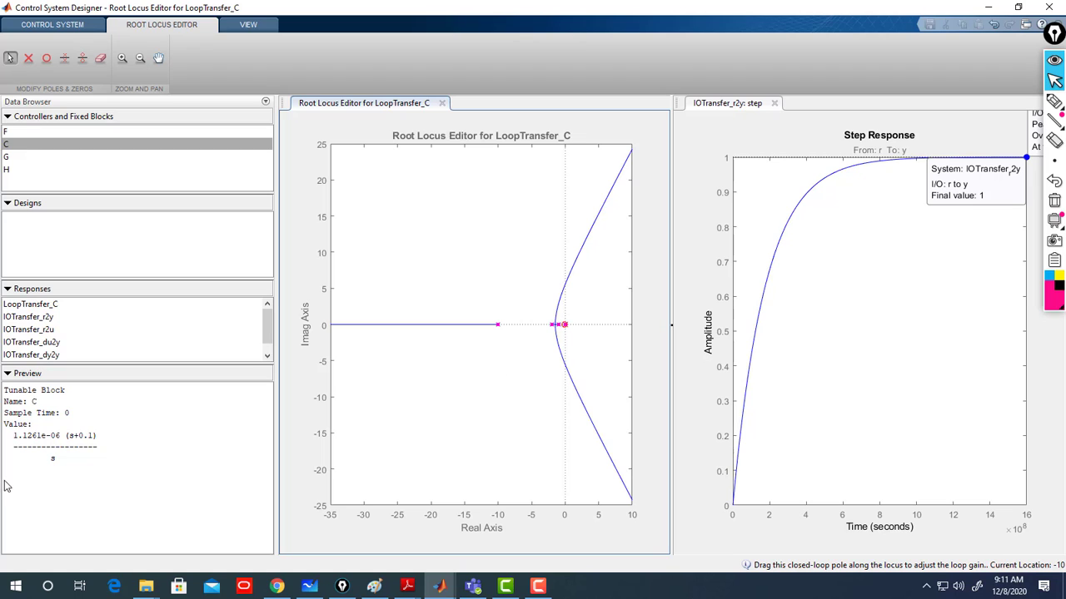
- Reopen compensator C's editor and reset its gain to 1
left_click(44, 441)
double_click(44, 442)
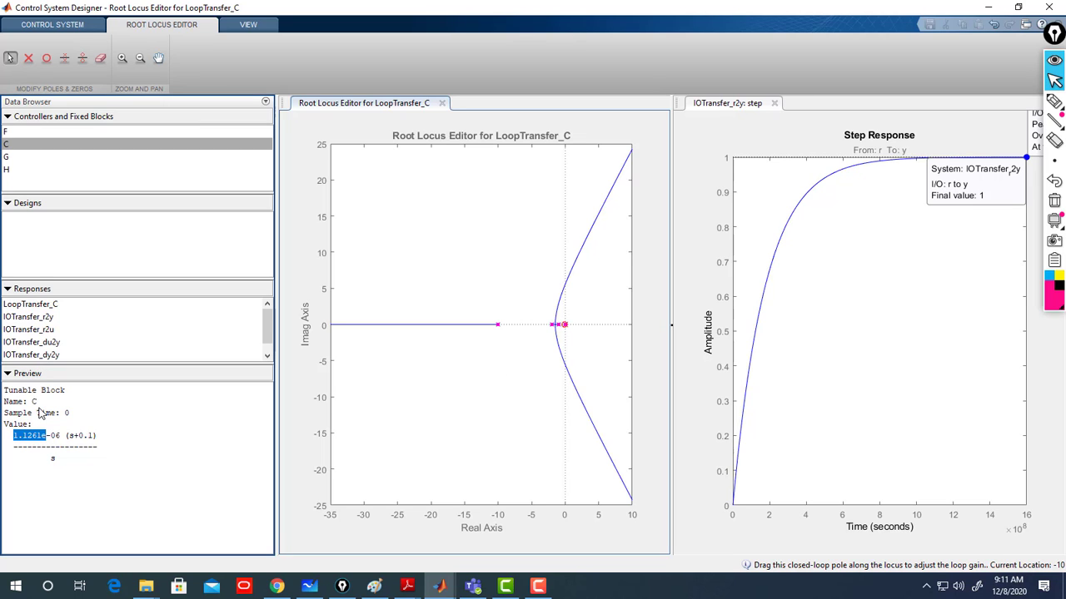
double_click(15, 146)
triple_click(264, 158)
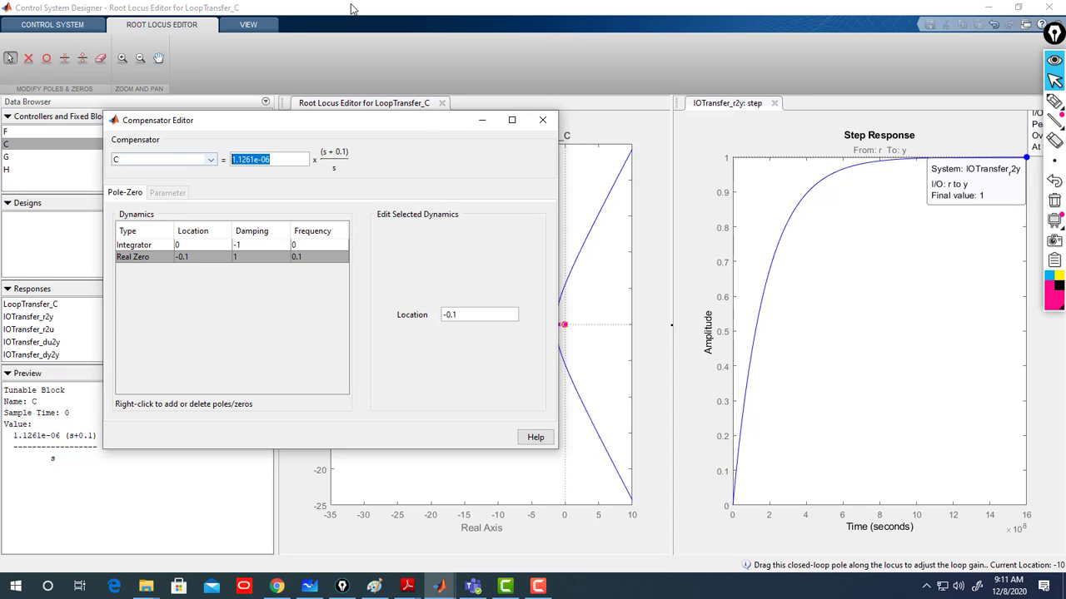
type("1")
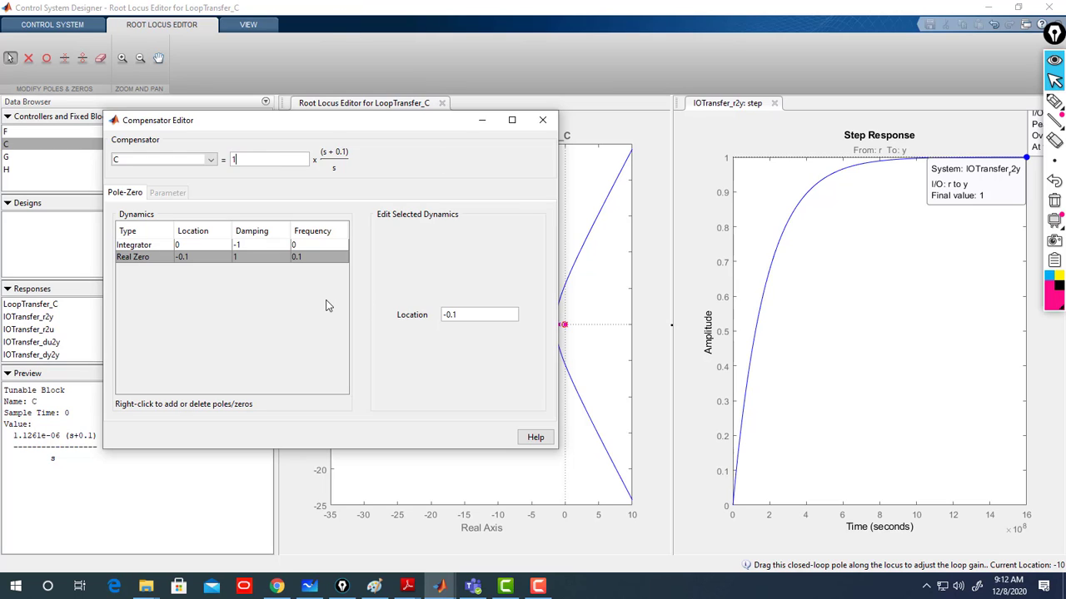
key("Tab")
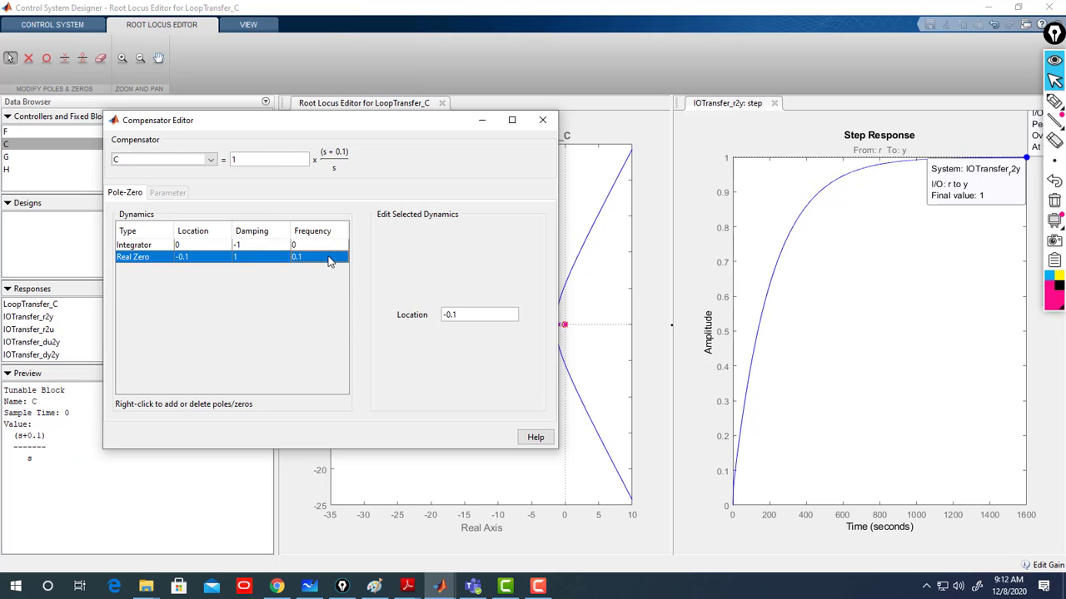
left_click(537, 127)
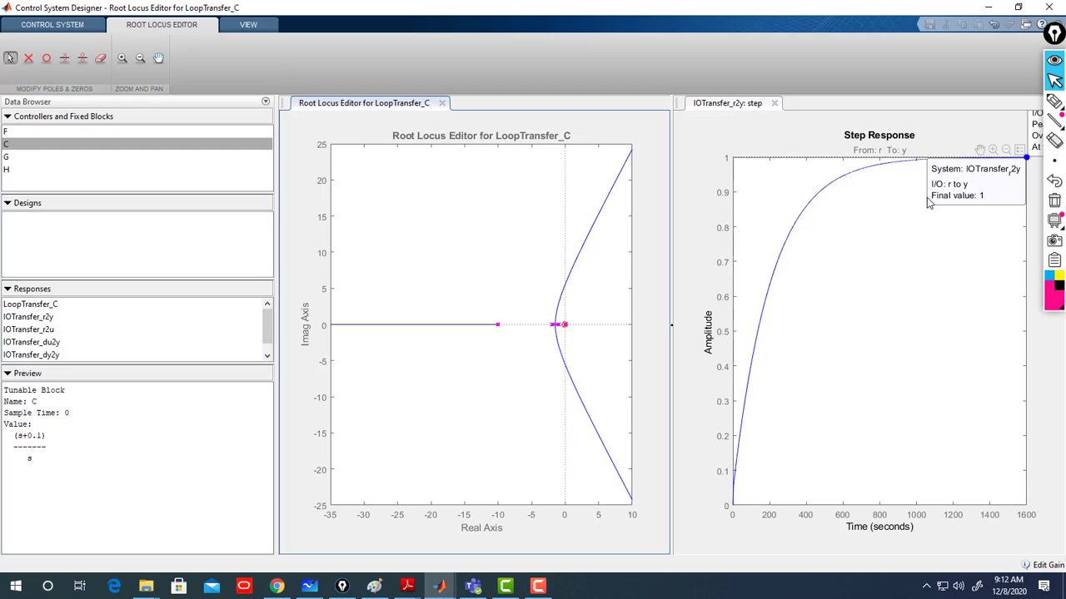
- Add the settling time characteristic to the step response plot
right_click(832, 203)
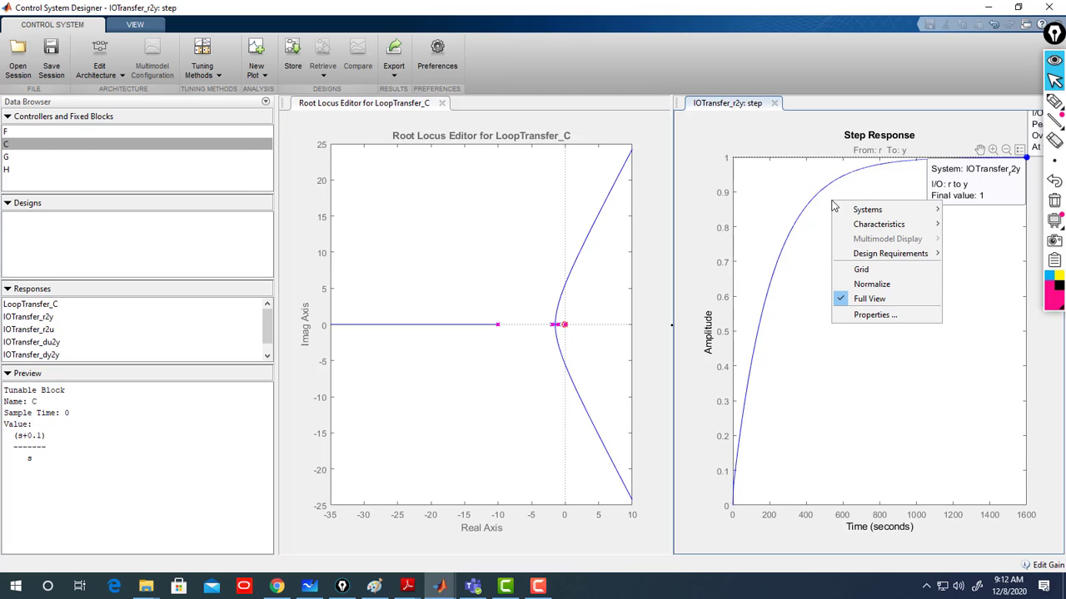
mouse_move(899, 224)
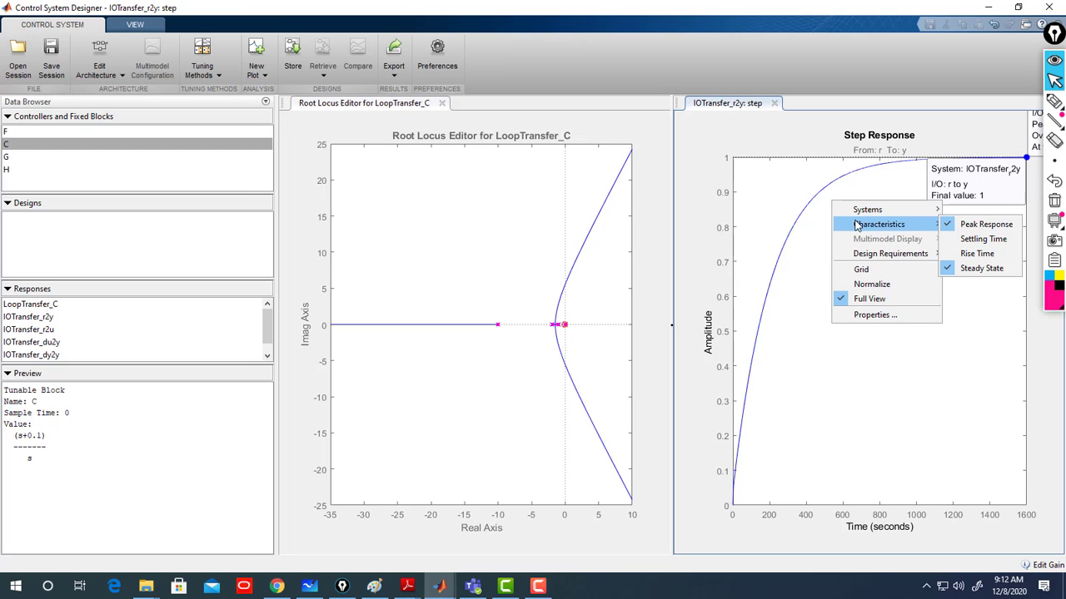
left_click(975, 239)
mouse_move(881, 165)
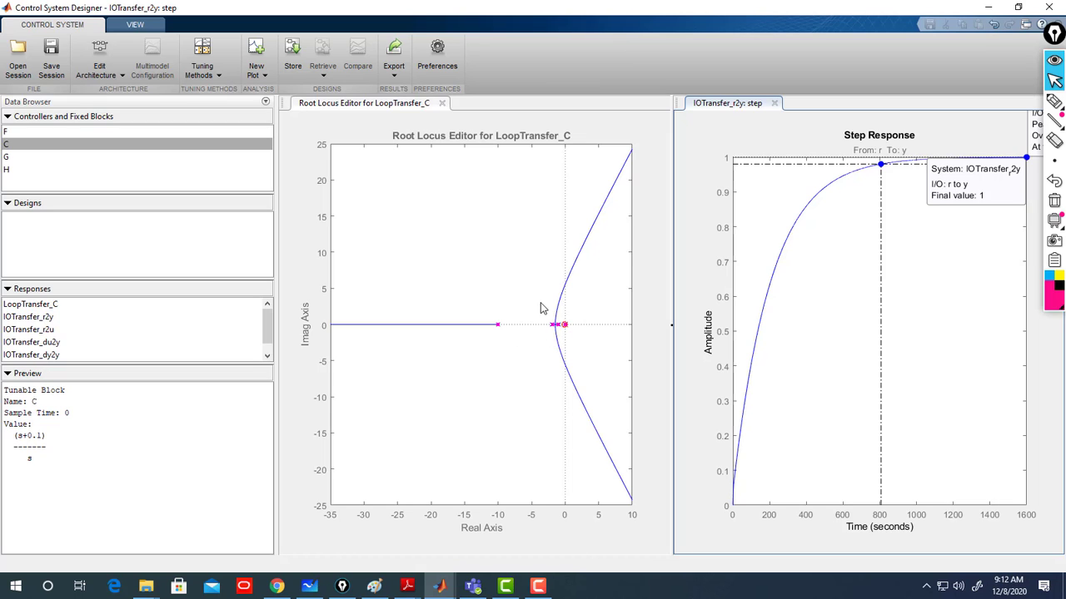
left_click(134, 25)
left_click(52, 24)
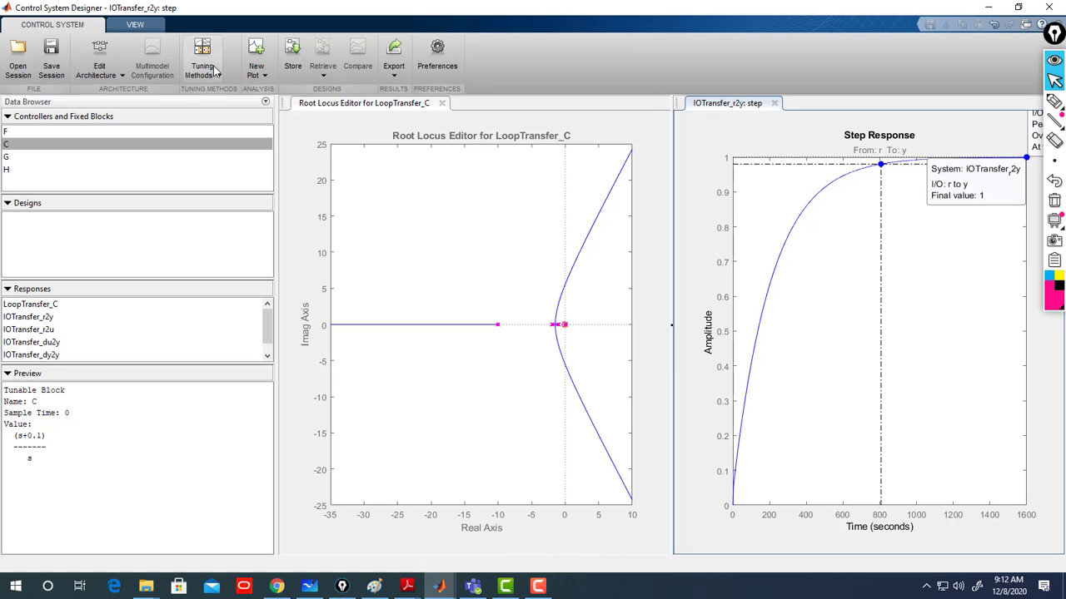
left_click(331, 105)
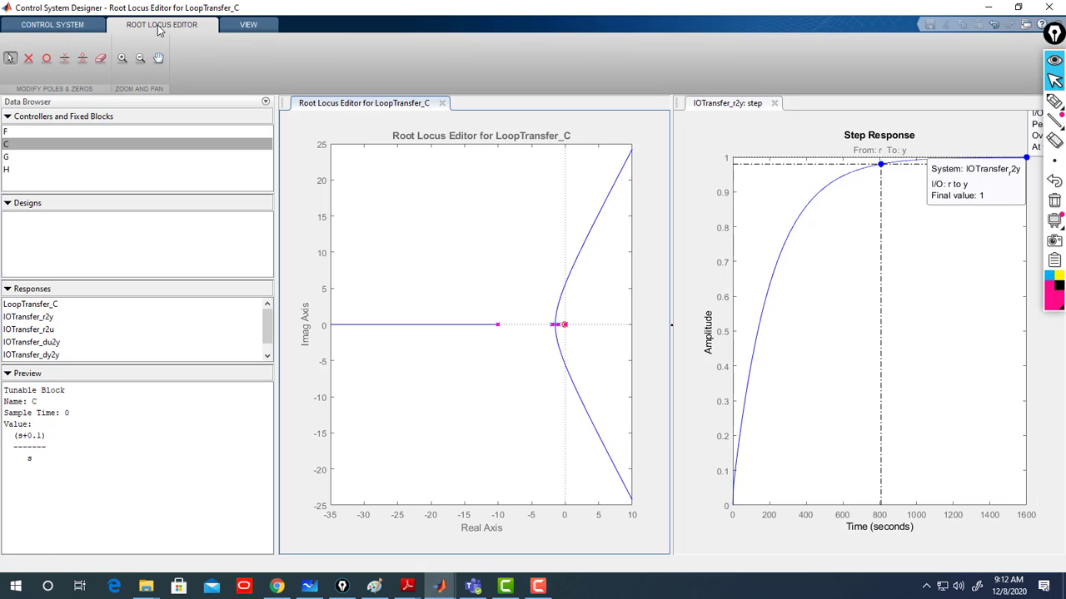
left_click(80, 24)
- Zoom into the root locus near the origin and drag the closed-loop pole to raise compensator C's gain to about 1.71
left_click(155, 30)
left_click(122, 59)
left_click_drag(558, 278, 481, 362)
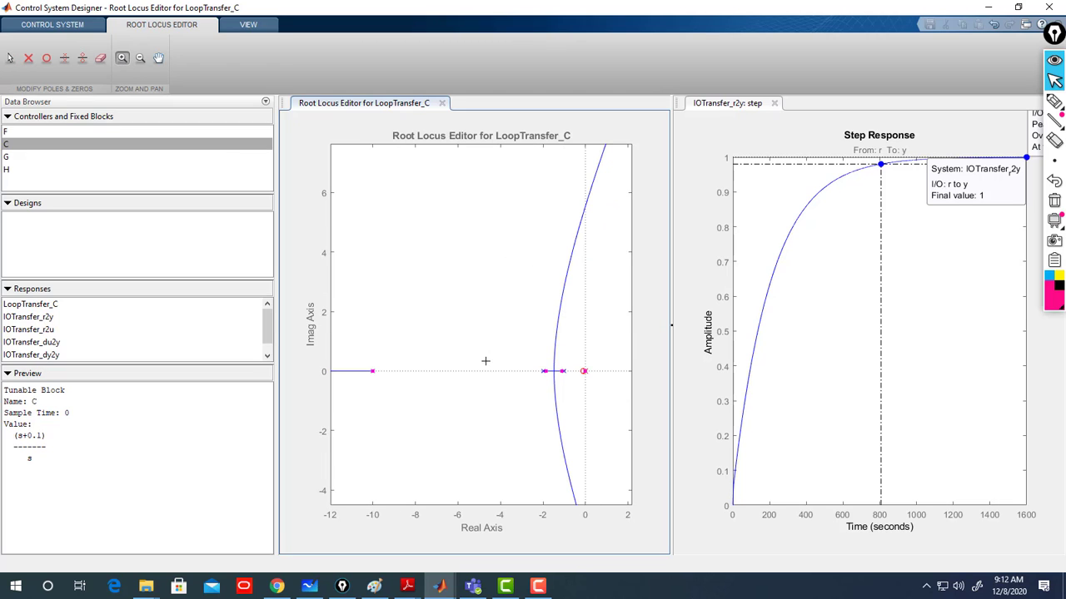
left_click(10, 58)
left_click_drag(547, 371, 546, 375)
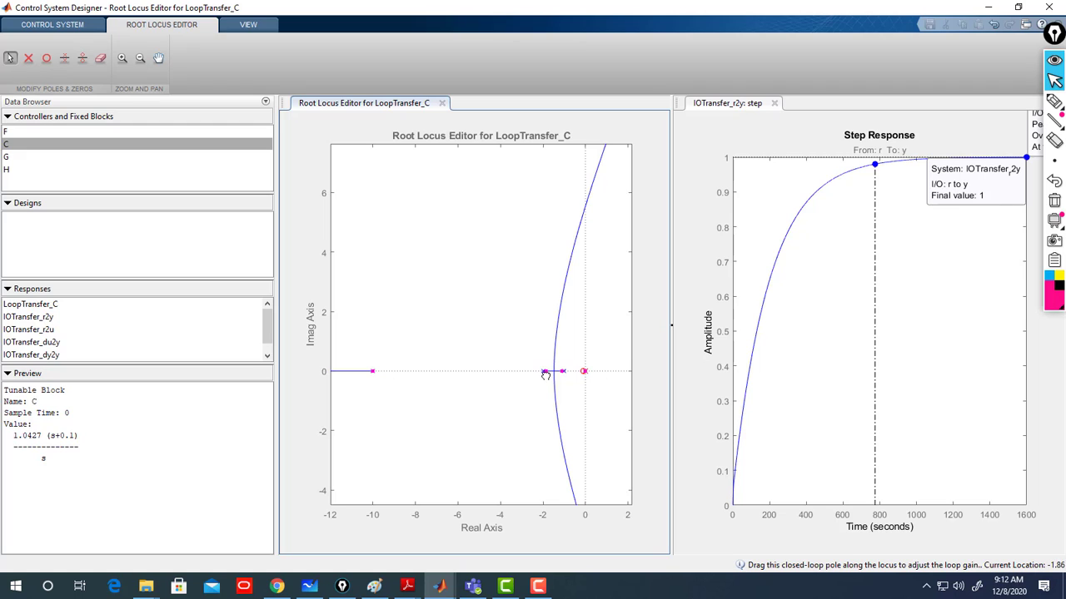
left_click_drag(546, 374, 549, 372)
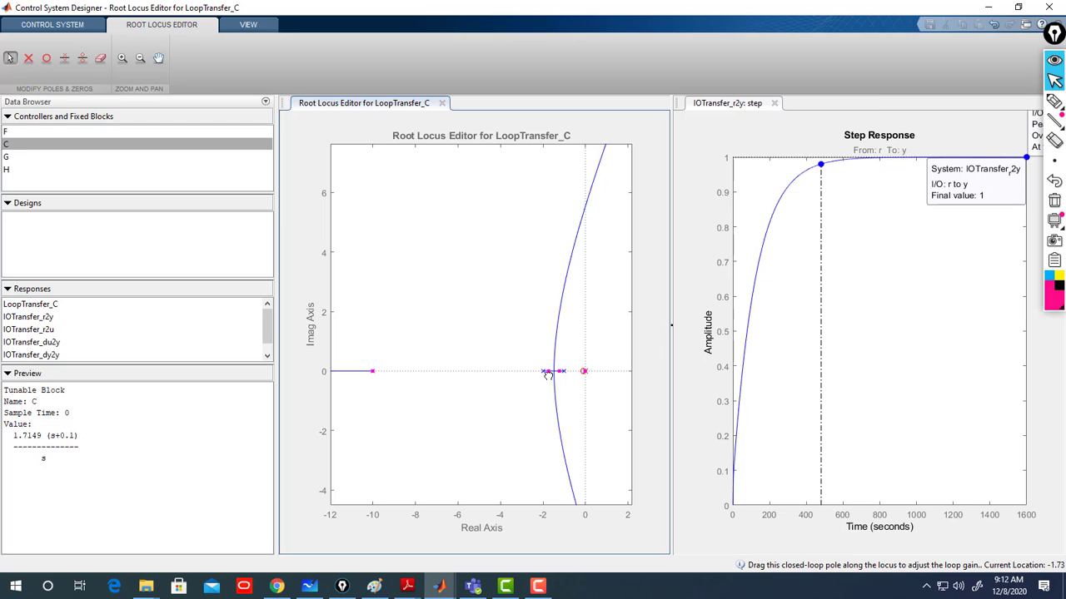
- Open the settling time data tip on the step response
left_click(938, 185)
left_click(884, 284)
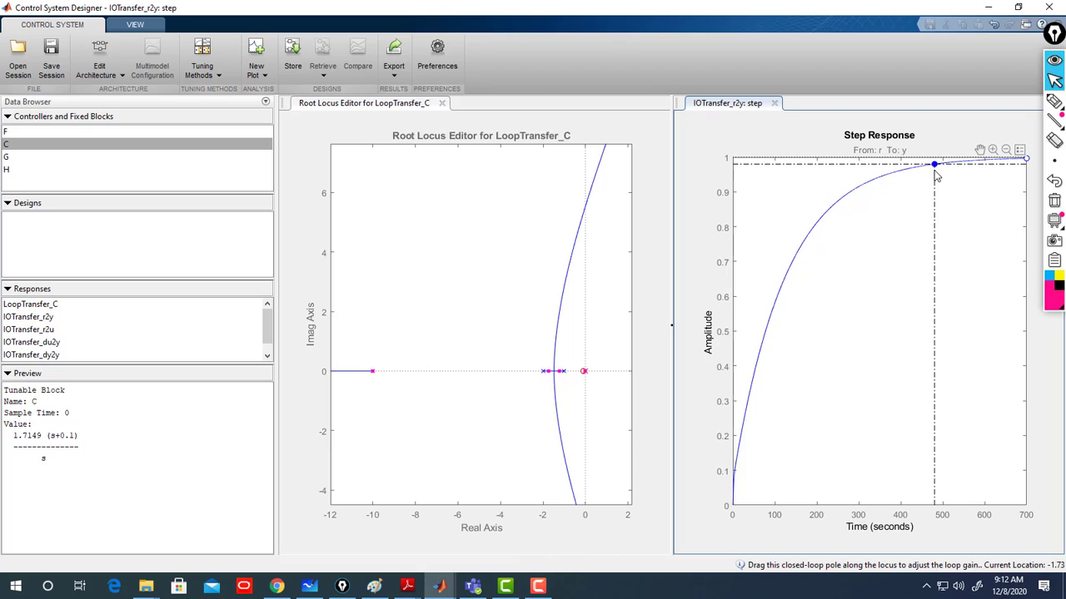
mouse_move(935, 169)
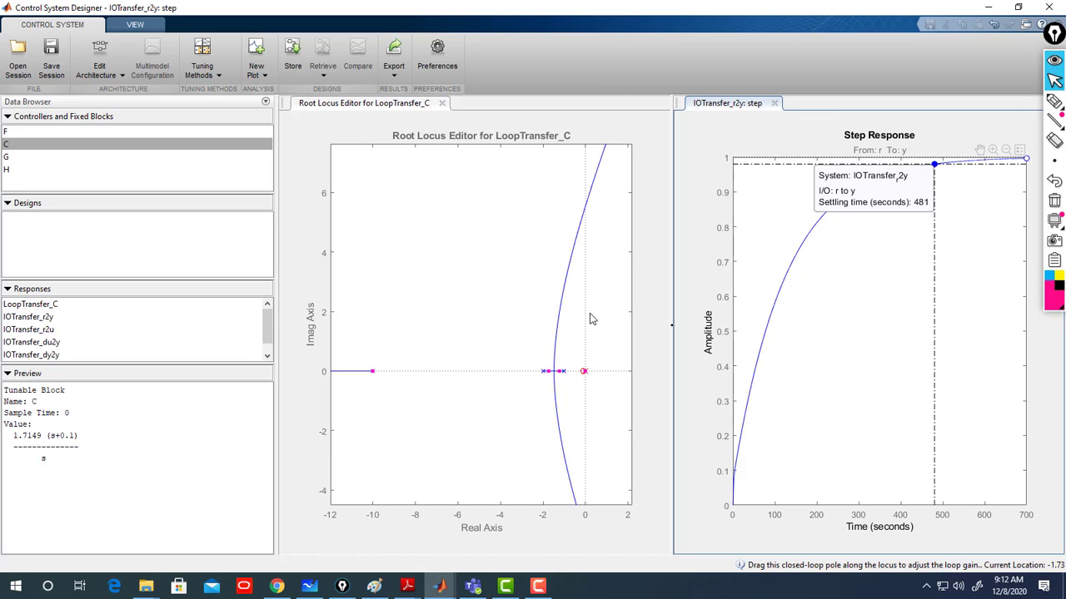
- Drag the closed-loop poles along the locus into the complex region, raising the gain to about 130.93
left_click(546, 370)
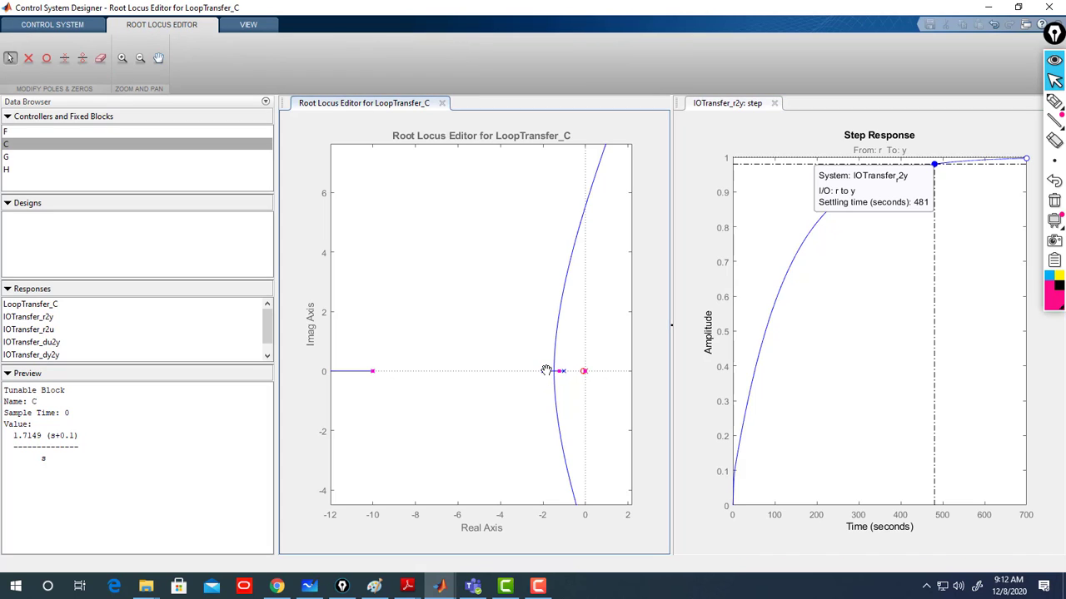
mouse_move(546, 372)
left_mouse_down()
mouse_move(547, 391)
mouse_move(553, 380)
left_mouse_up()
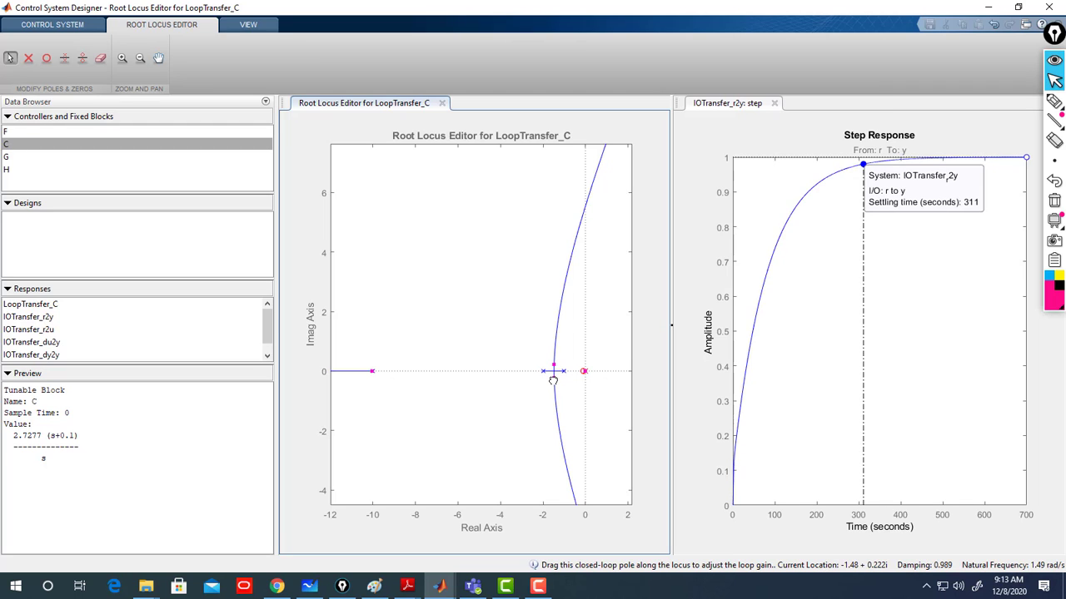
left_click_drag(557, 389, 554, 360)
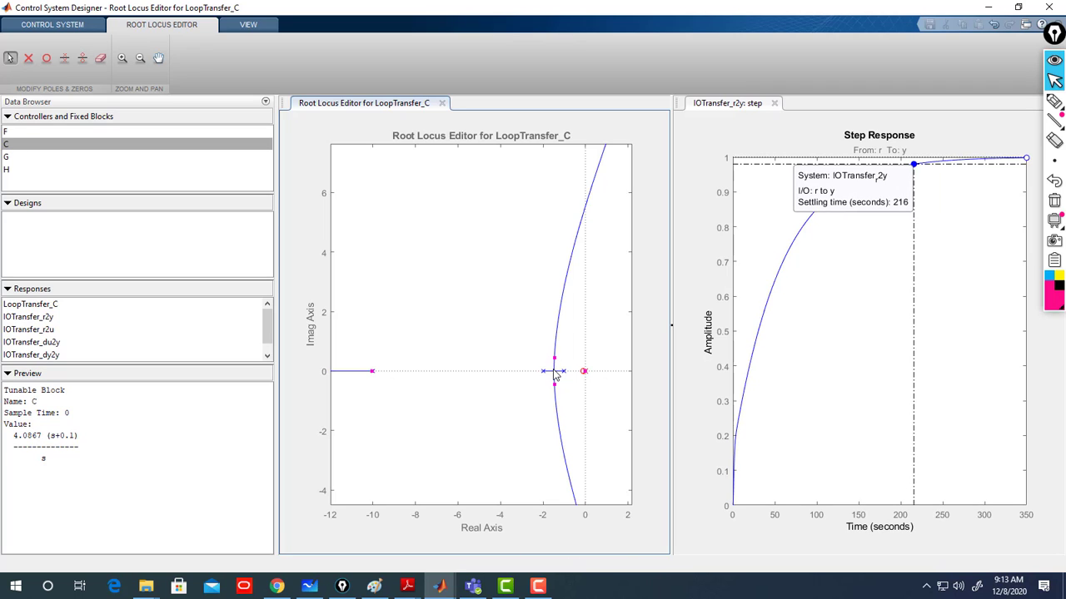
left_click_drag(554, 358, 559, 345)
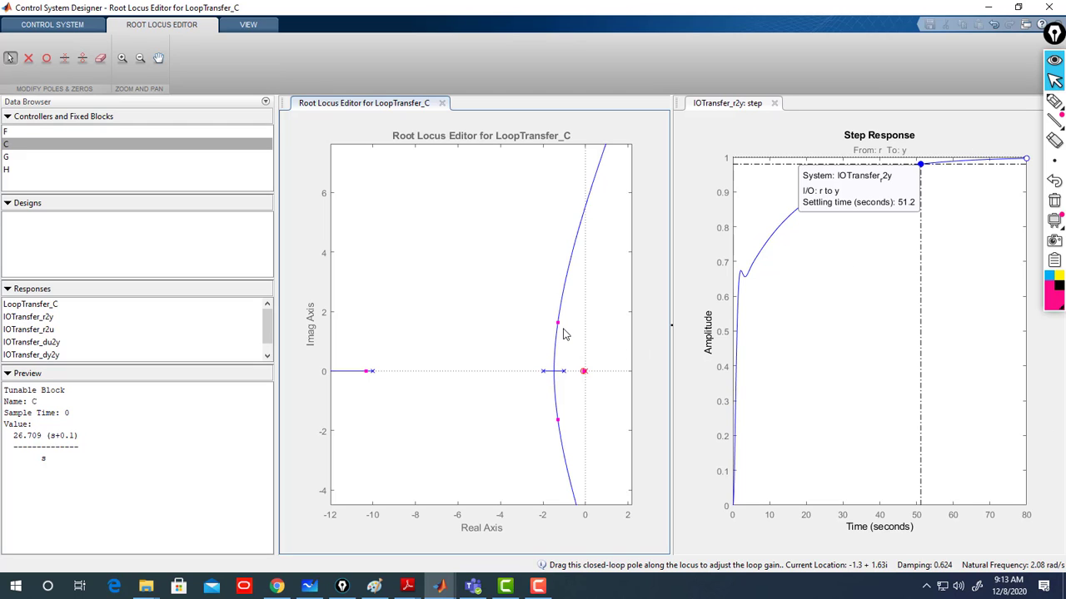
left_click_drag(556, 321, 557, 288)
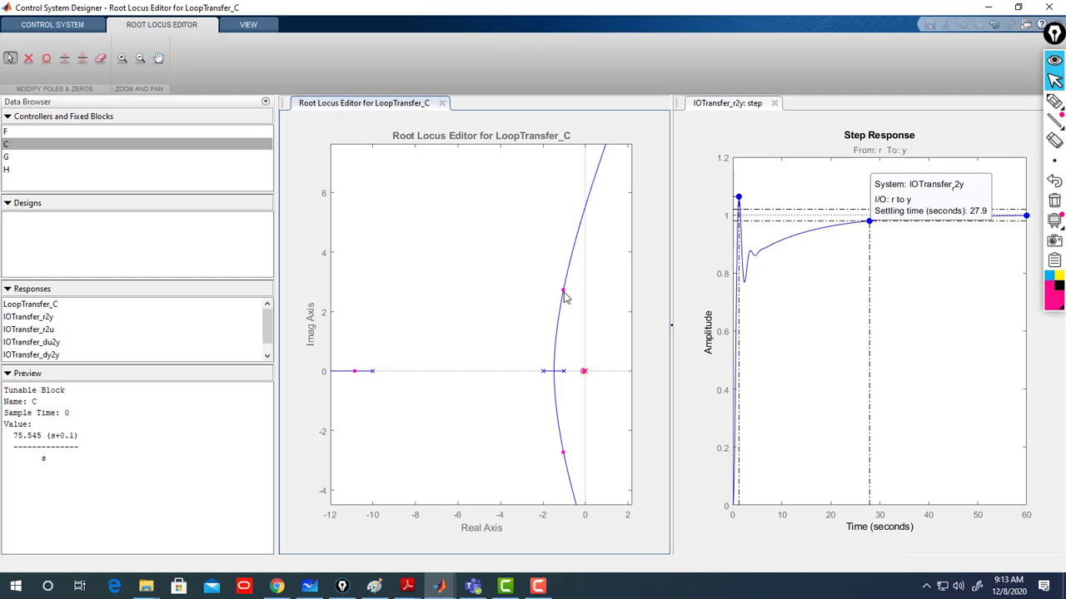
left_click_drag(563, 293, 565, 266)
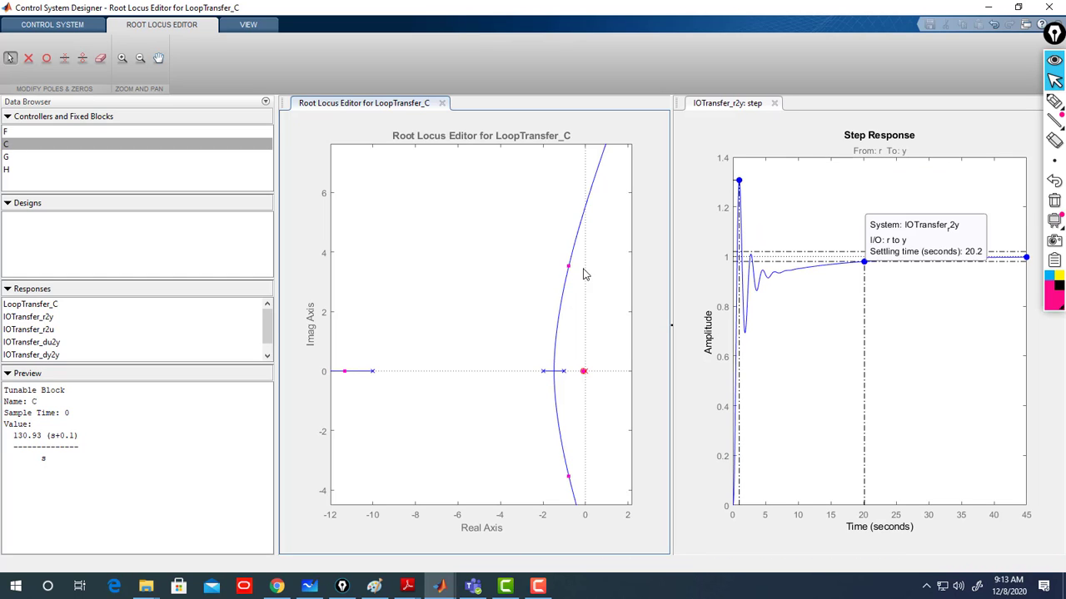
- Open the final value data tip on the step response and move it clear of the curve
left_click(995, 262)
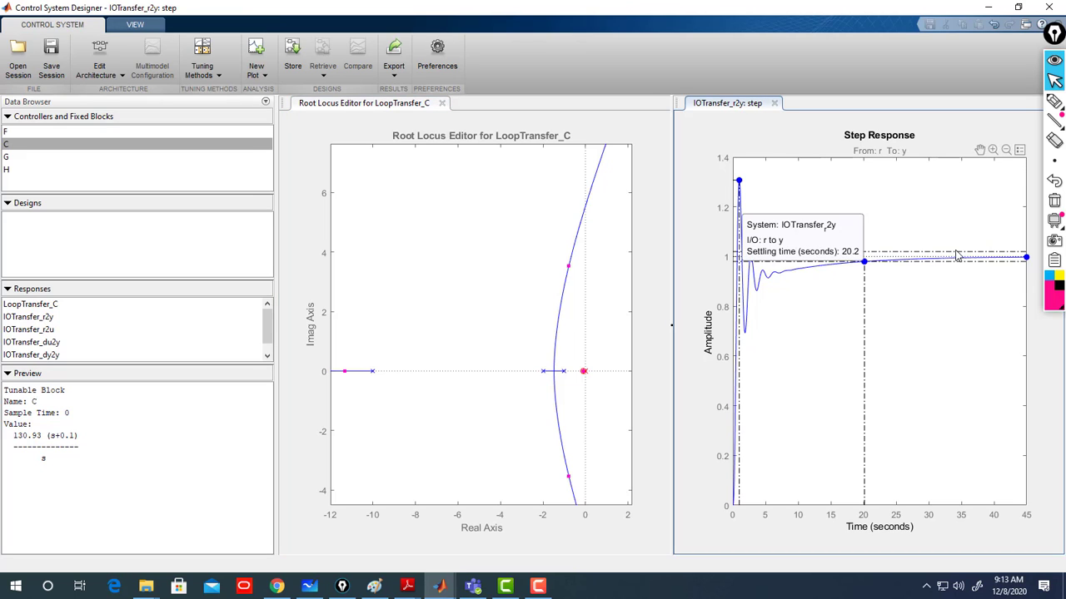
left_click(1026, 260)
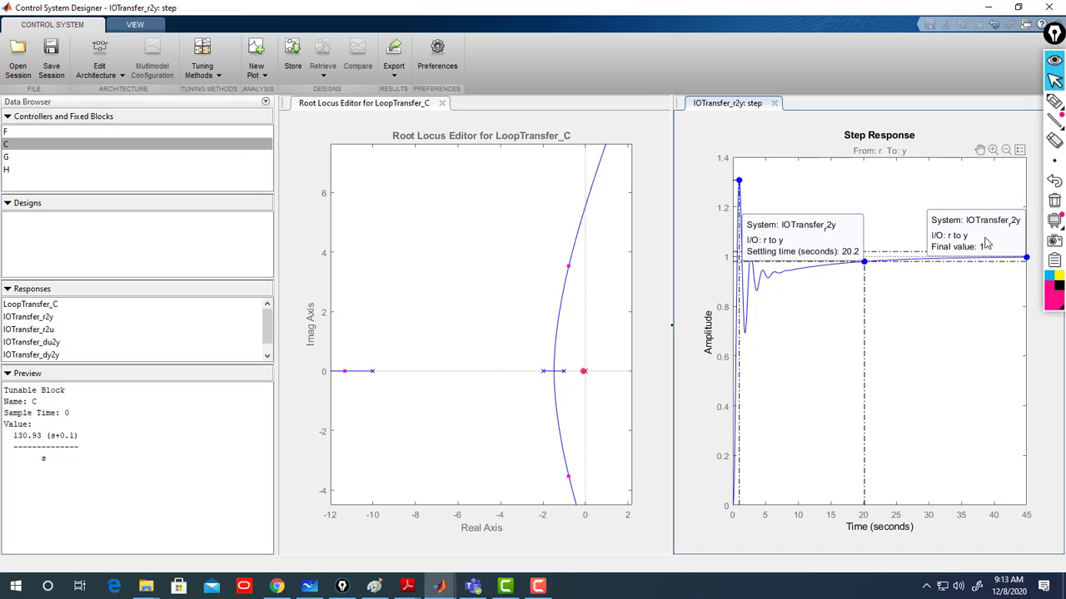
left_click_drag(985, 242, 994, 329)
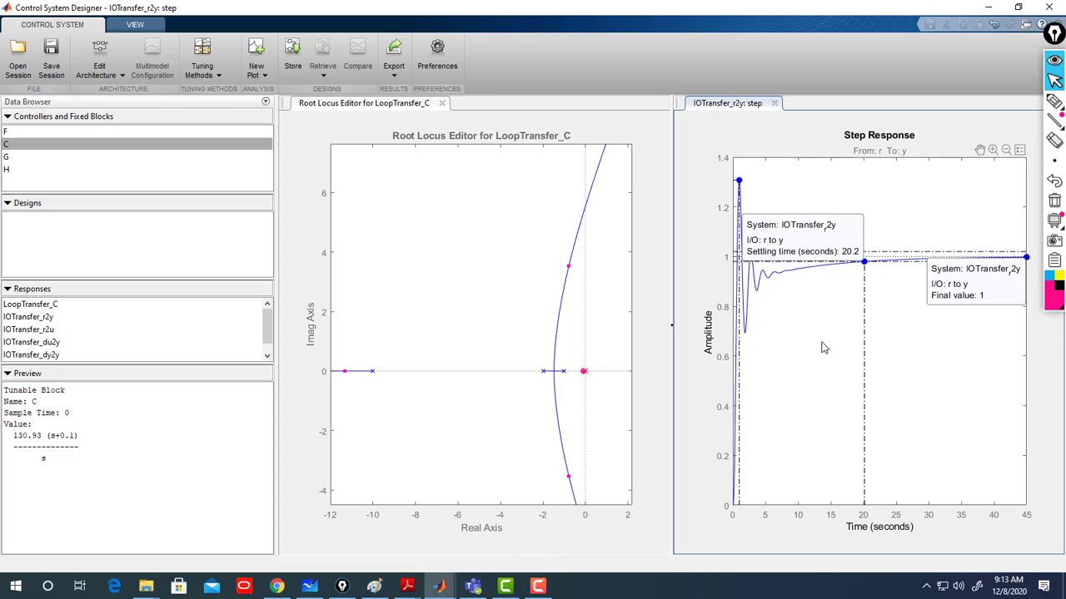
- Drag the complex poles further to set the gain to about 161.83, then show the peak response data tip
left_click_drag(567, 267, 569, 255)
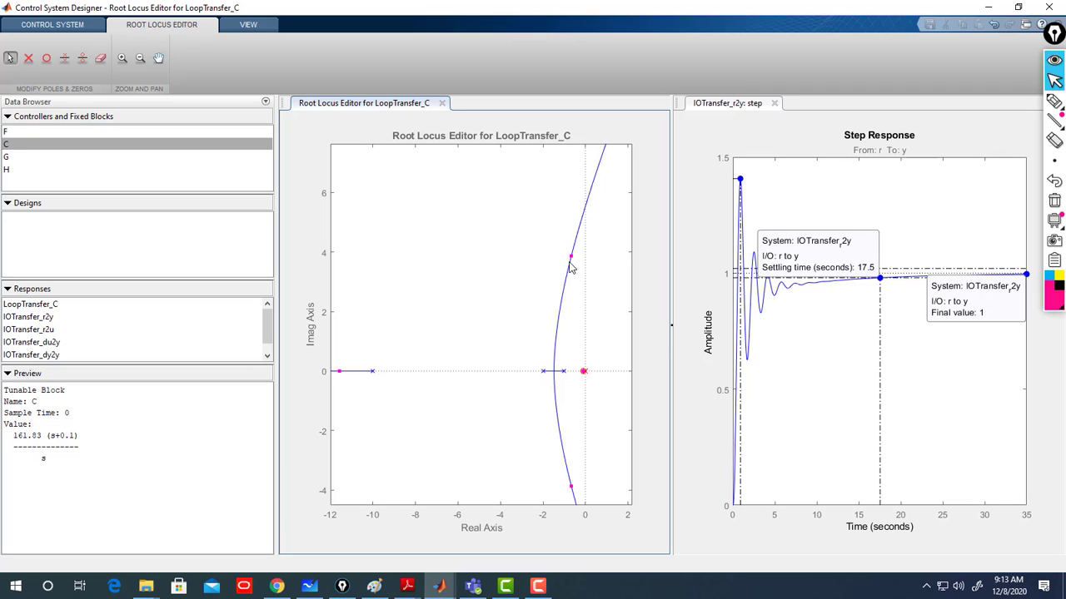
right_click(762, 193)
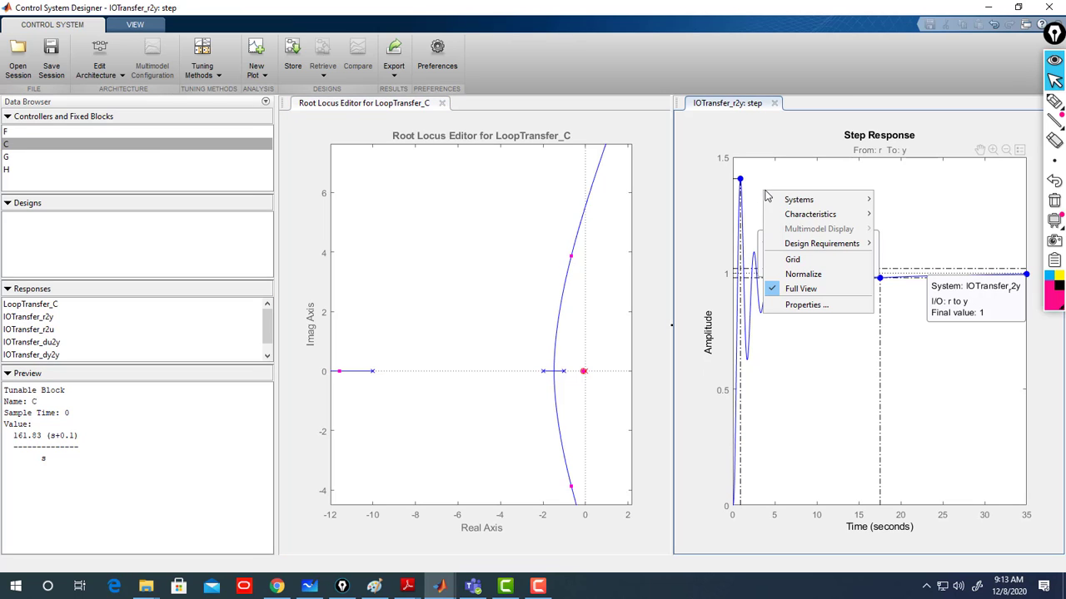
mouse_move(778, 214)
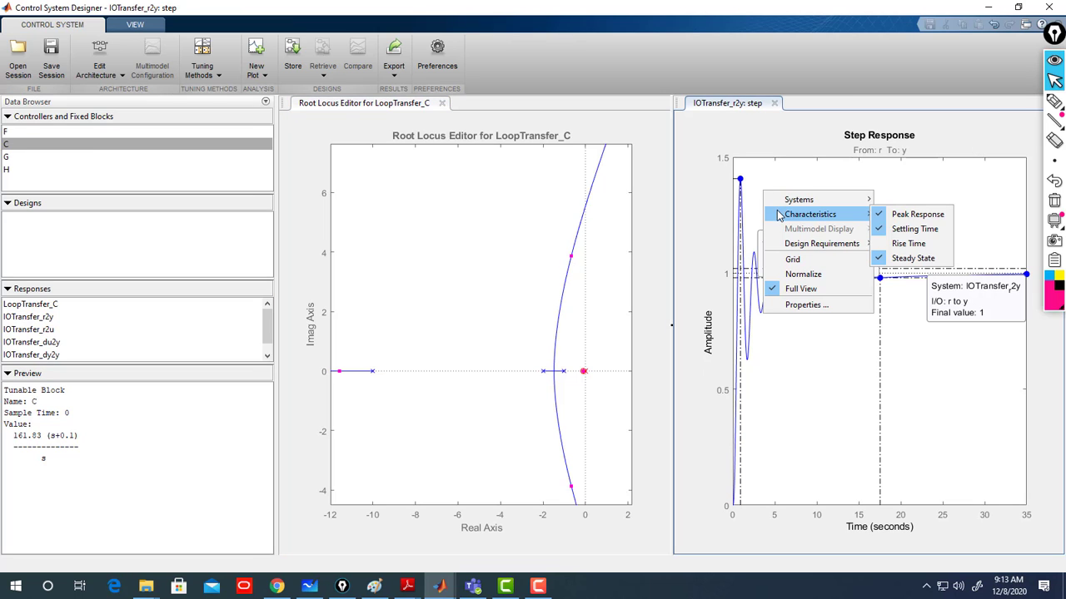
left_click(740, 183)
left_click_drag(783, 209, 803, 158)
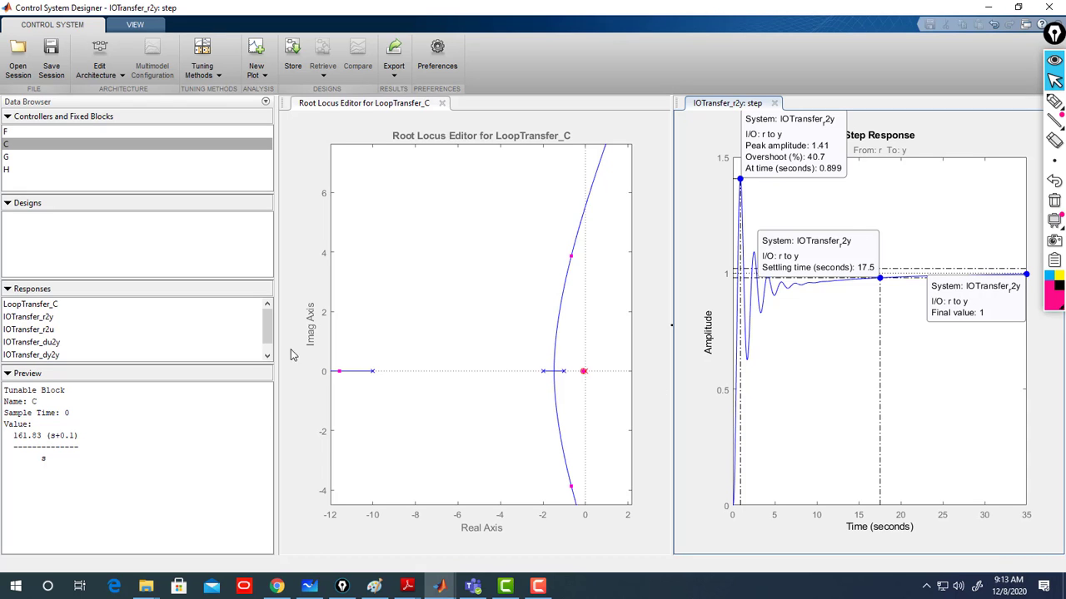
- Switch to Microsoft Whiteboard
left_click(311, 588)
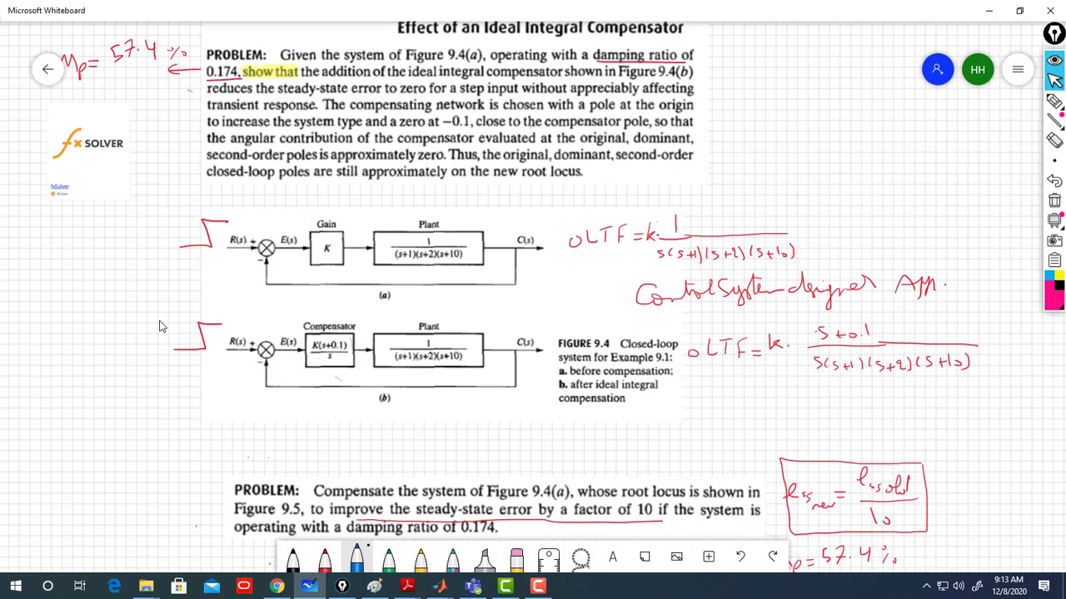
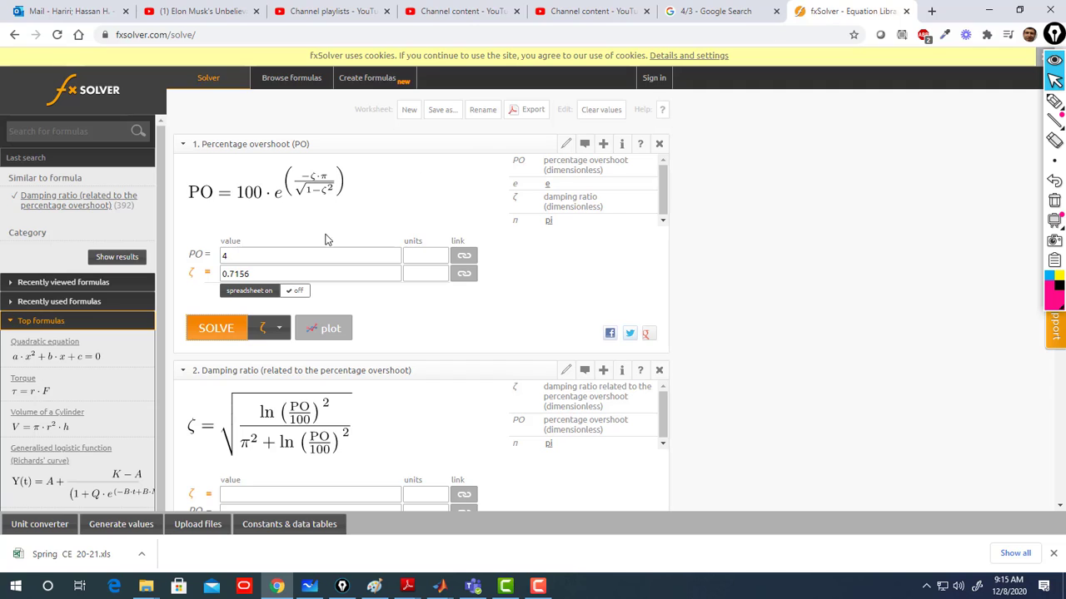
- Compute the percentage overshoot for a damping ratio of 0.174 with the percentage overshoot formula
left_click_drag(263, 276, 205, 277)
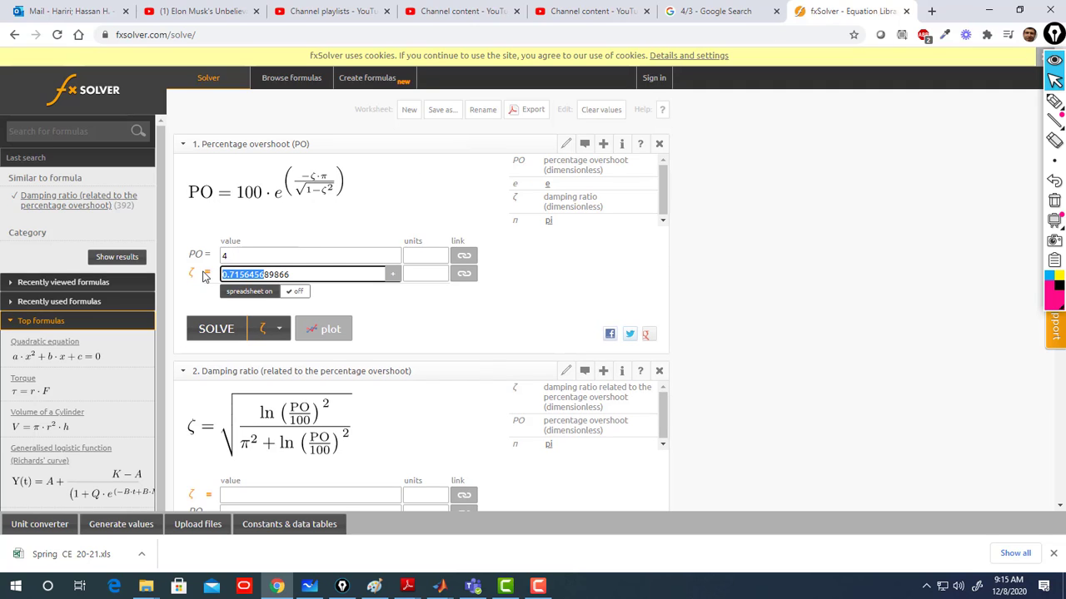
double_click(296, 274)
type("0.17")
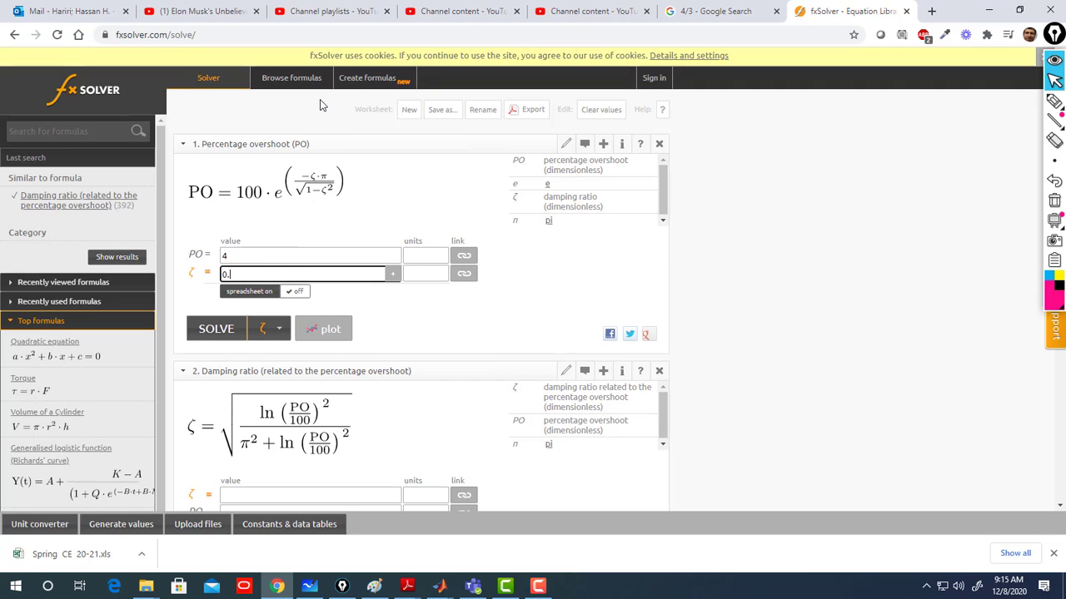
type("4")
left_click(281, 329)
left_click(270, 346)
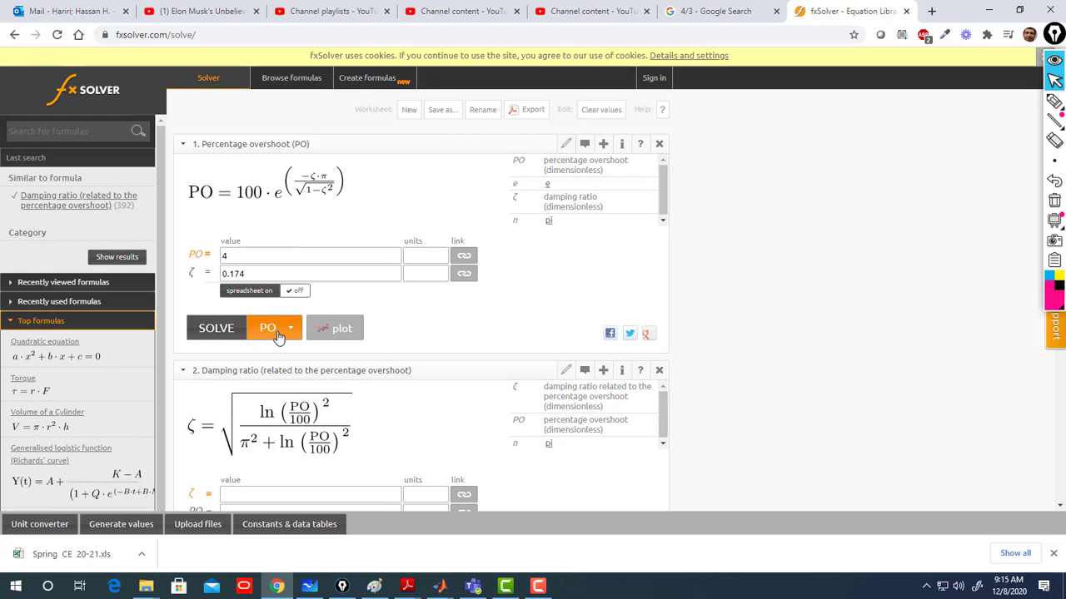
left_click(218, 330)
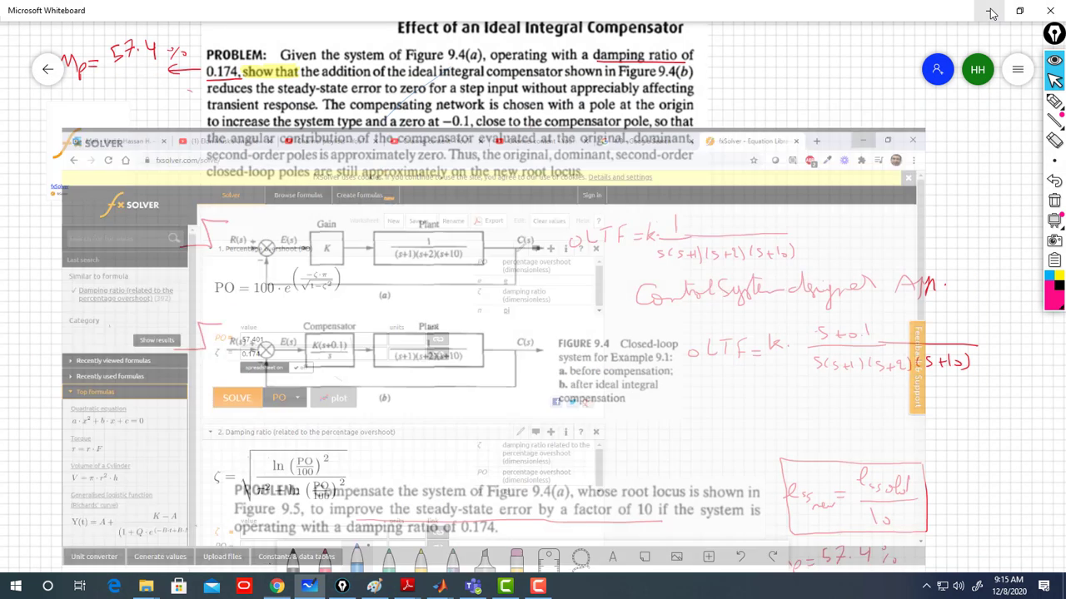
- Switch back to Control System Designer
left_click(989, 10)
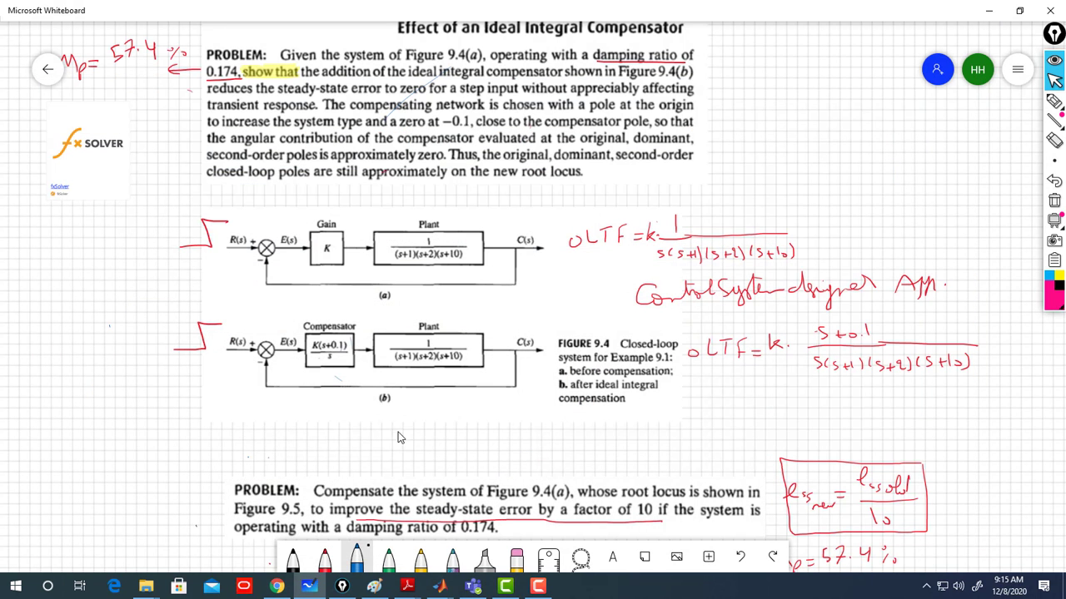
left_click(439, 586)
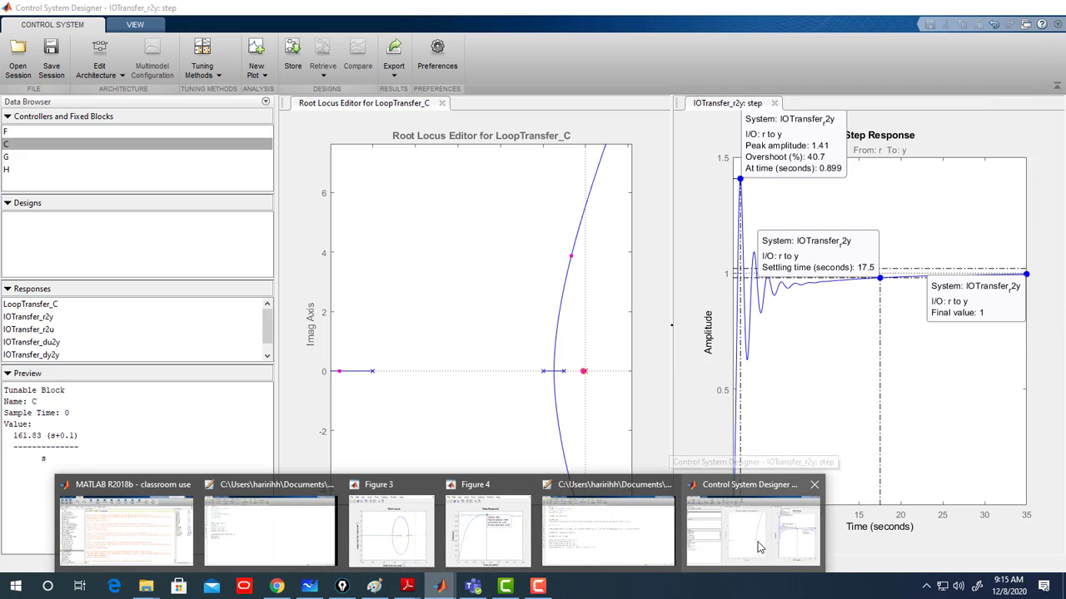
left_click(758, 533)
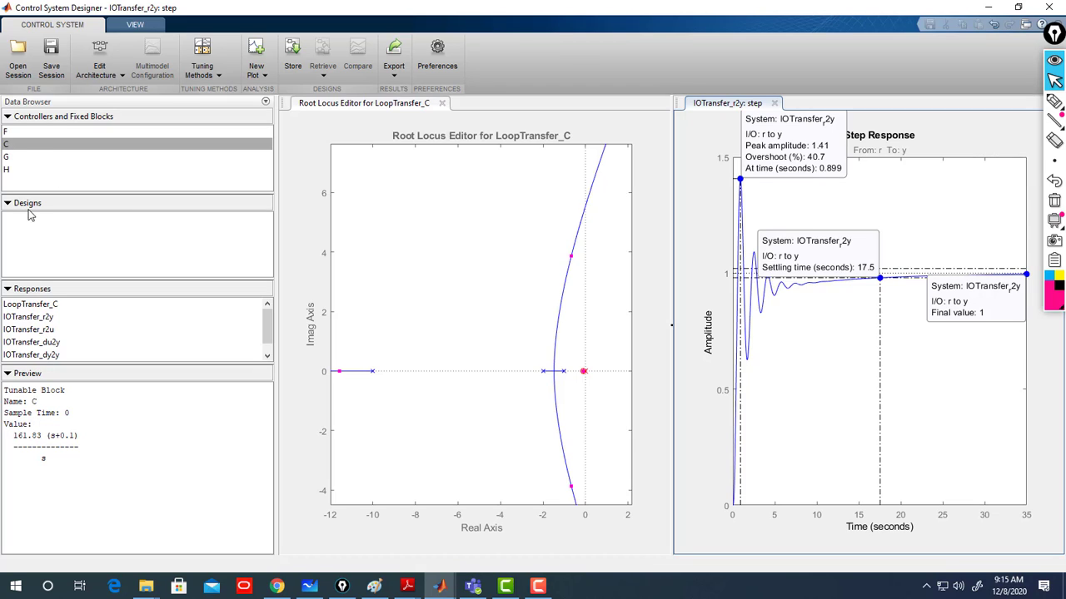
- Open compensator C in the Compensator Editor and delete both its zero at -0.1 and its integrator
left_click(18, 147)
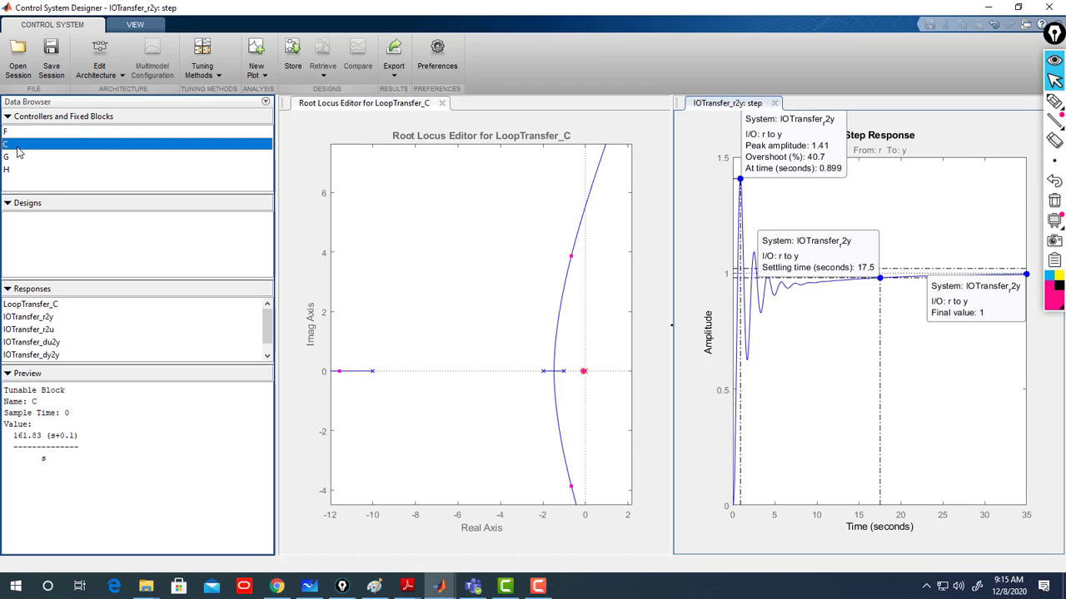
double_click(18, 148)
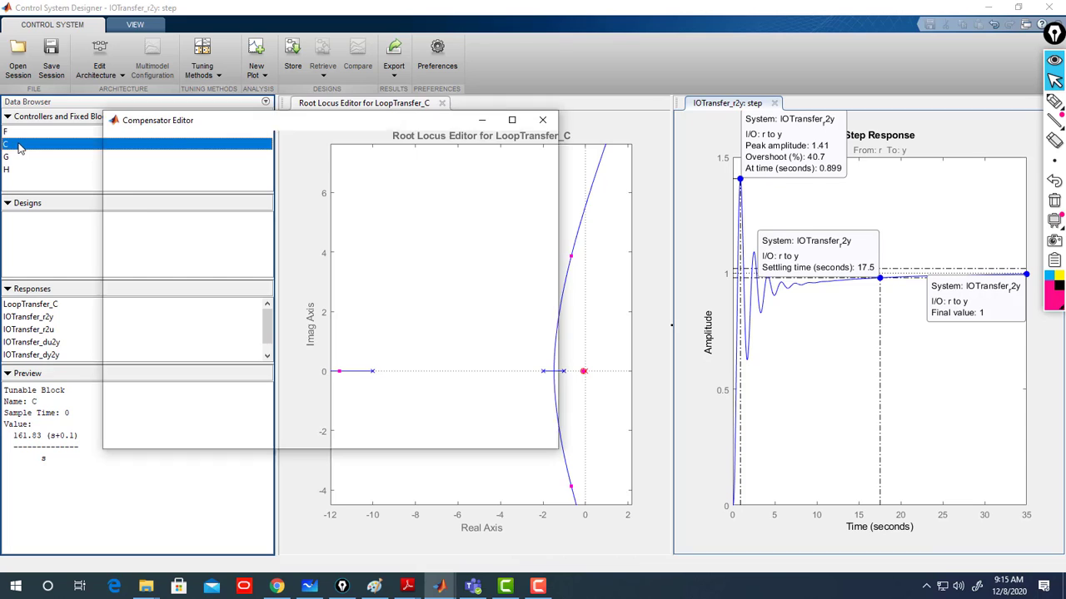
right_click(223, 265)
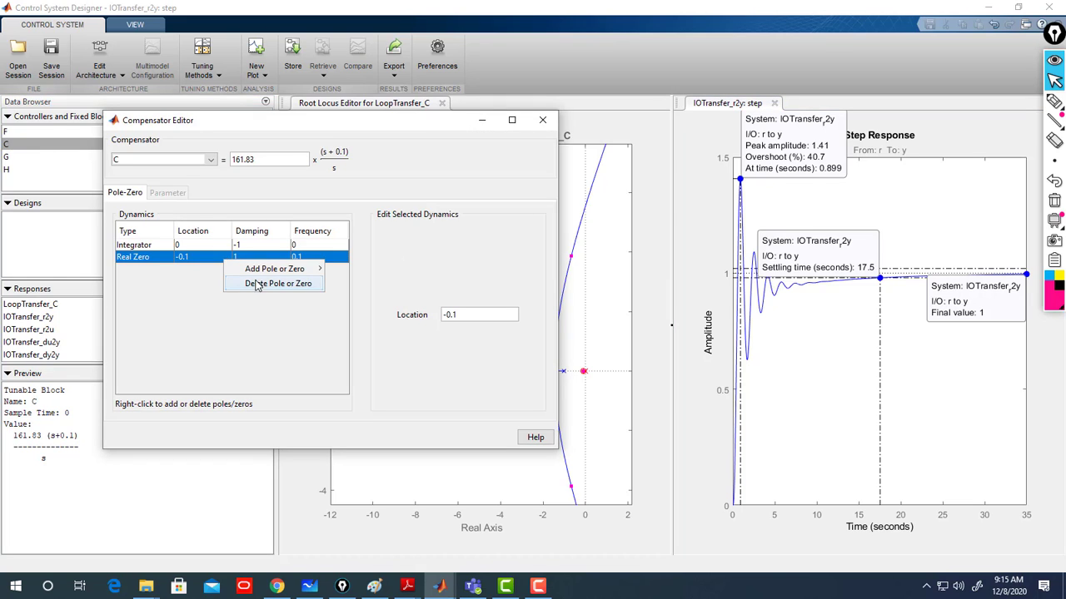
left_click(258, 284)
left_click(239, 251)
right_click(239, 249)
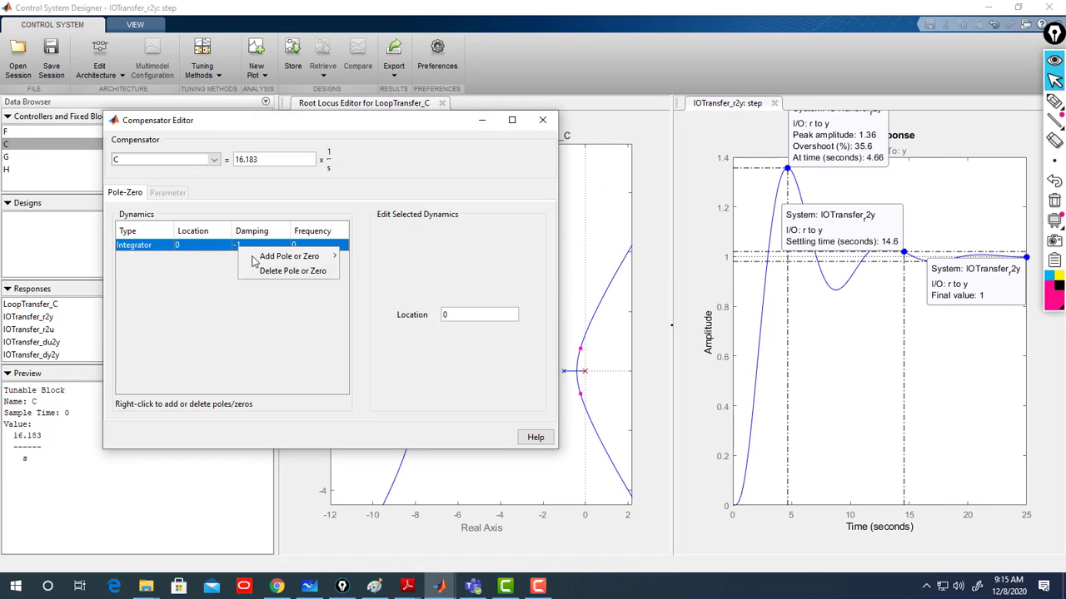
left_click(267, 273)
left_click_drag(259, 162, 218, 162)
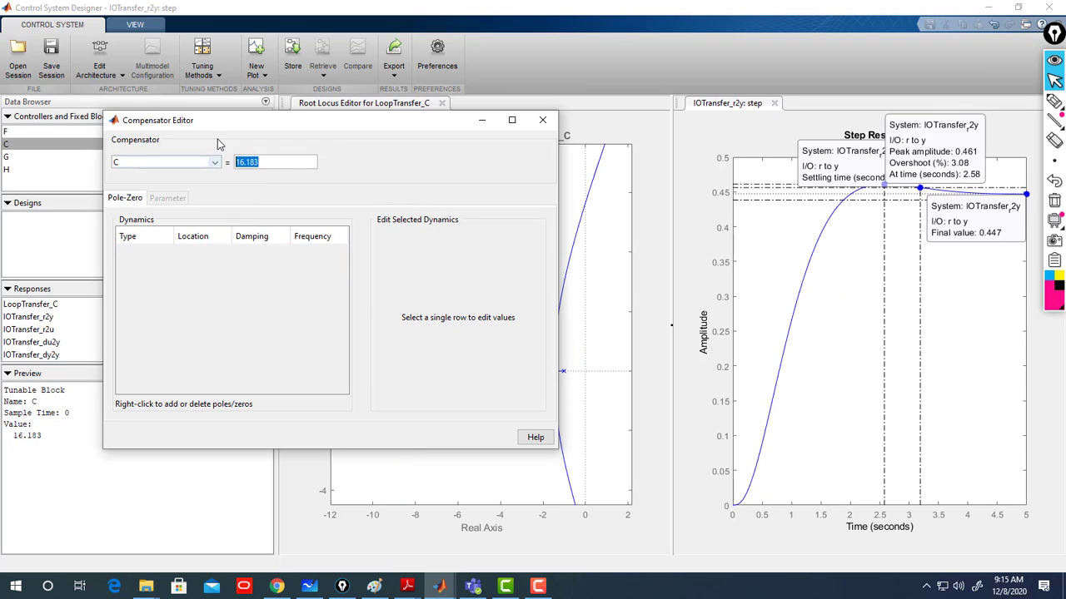
left_click(542, 120)
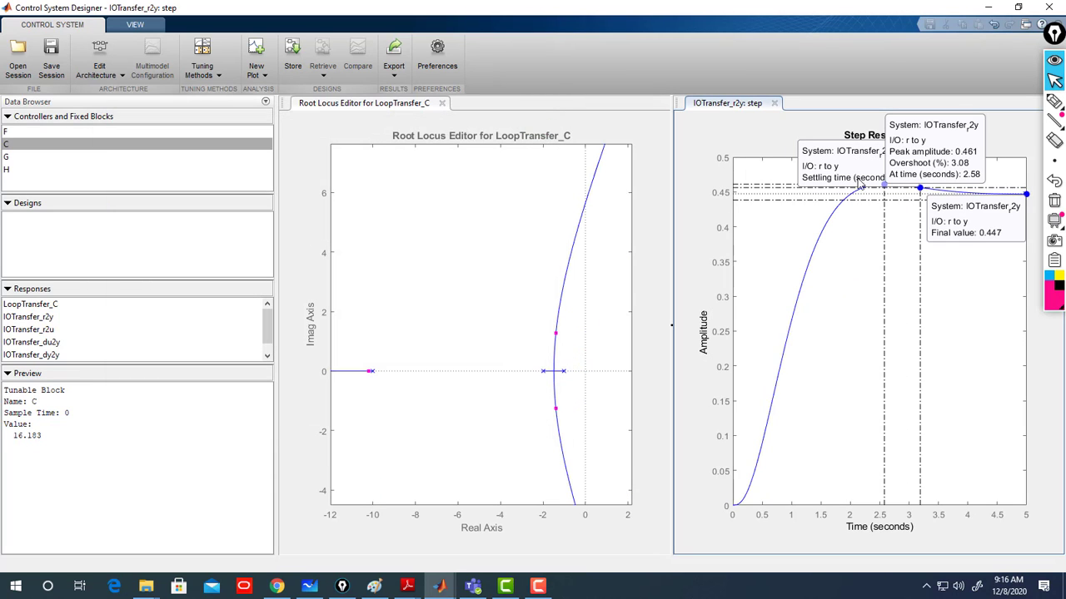
- Show the peak response data tip and drag the closed-loop poles up the locus to a gain of about 172.88
left_click(878, 265)
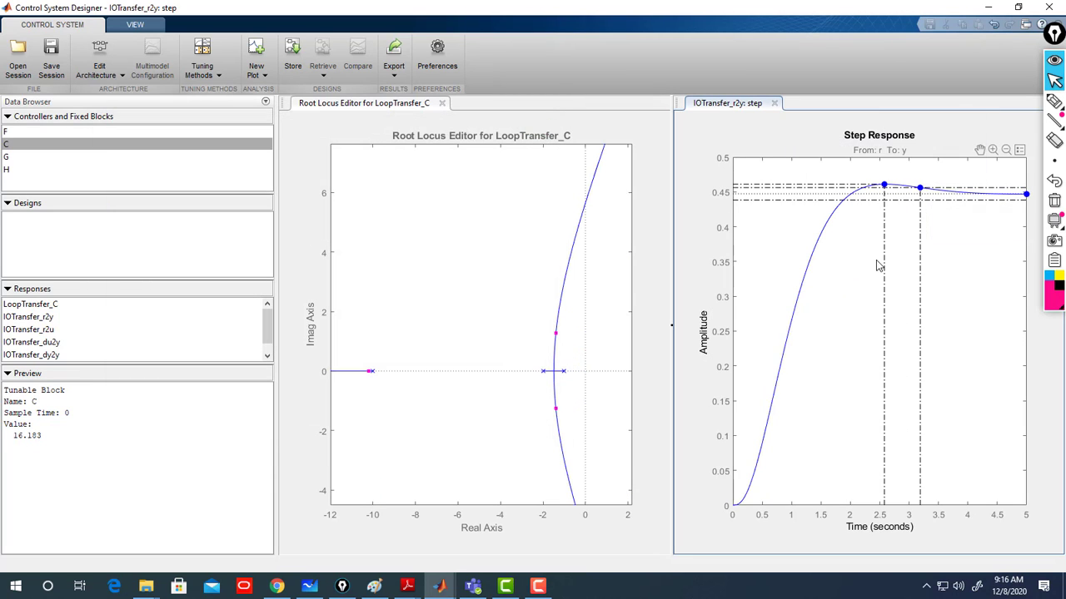
left_click(884, 185)
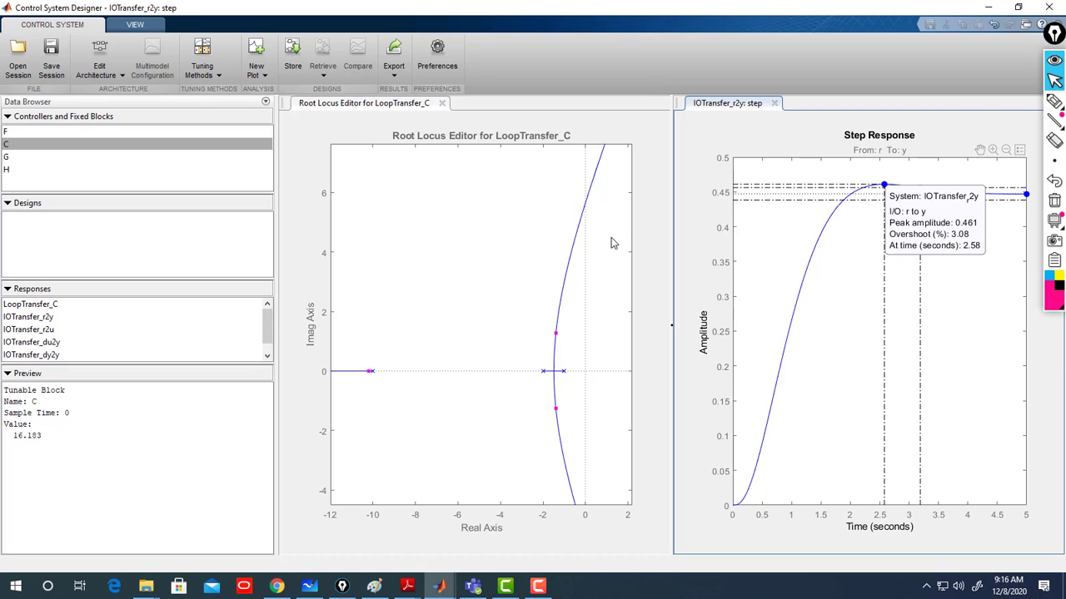
left_click_drag(555, 334, 571, 252)
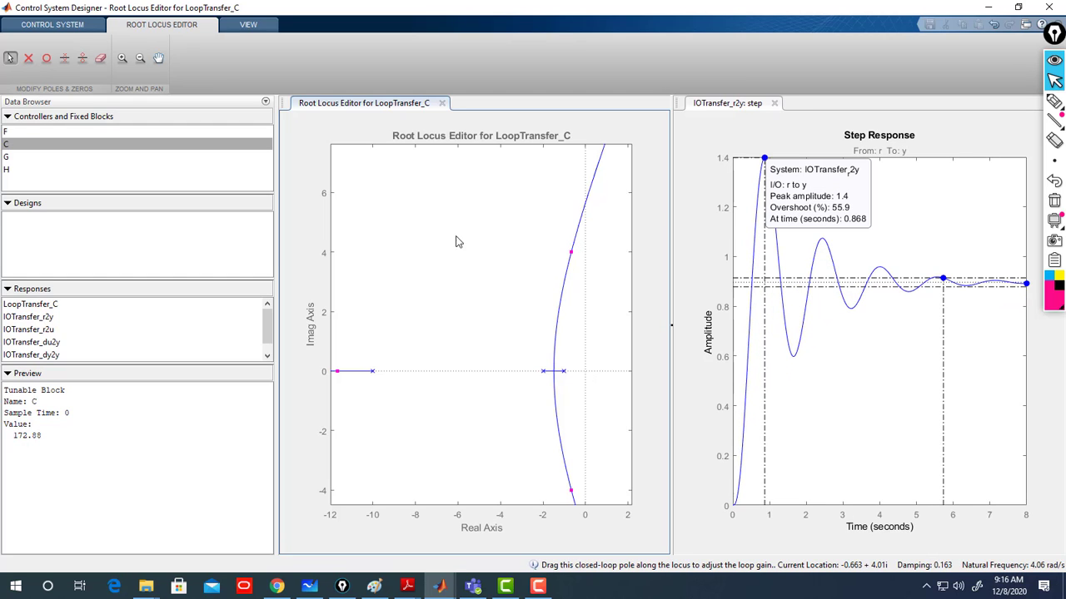
- Set compensator C's gain to 180 in the Compensator Editor
double_click(7, 147)
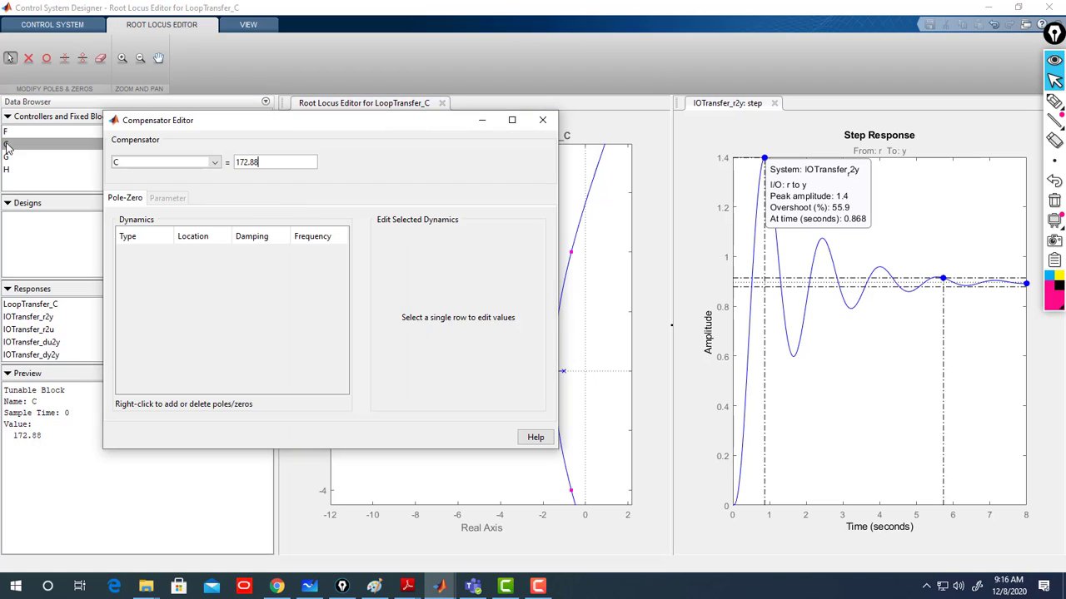
left_click_drag(296, 163, 217, 162)
type("180")
left_click(188, 167)
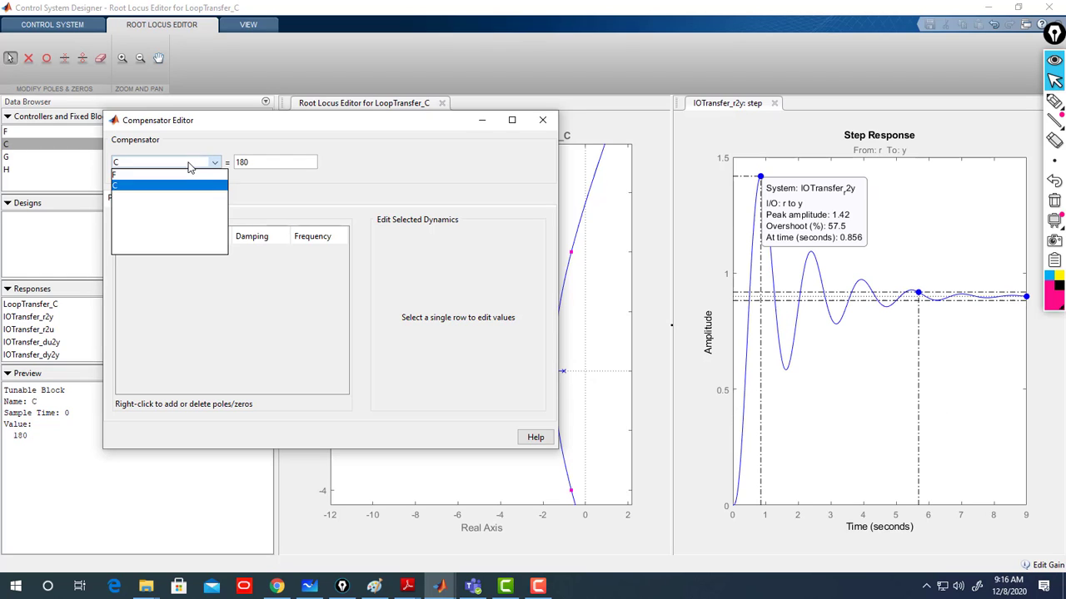
left_click(188, 166)
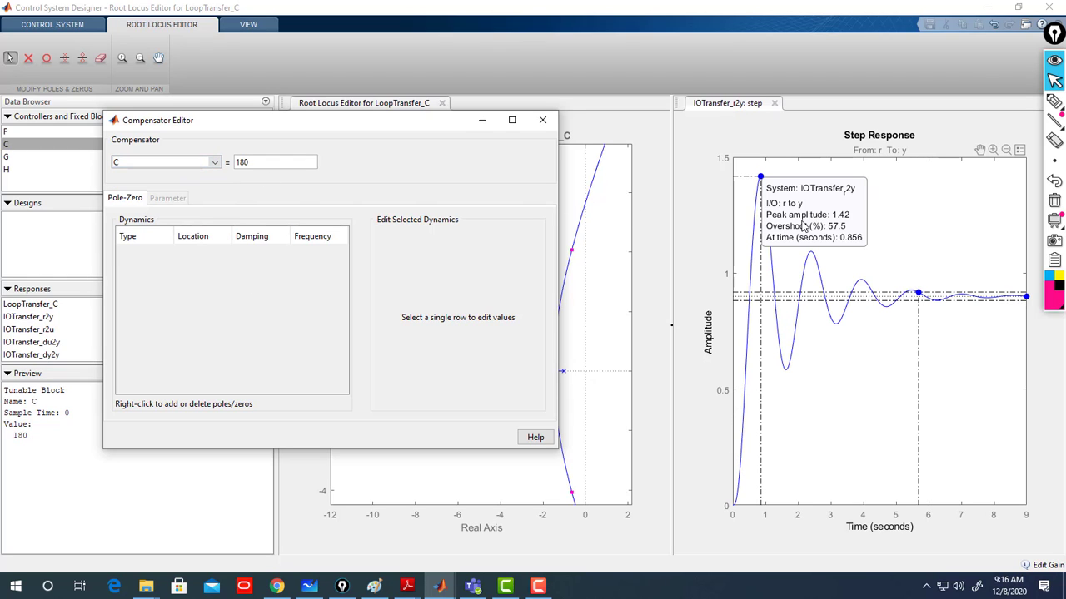
- Consult the whiteboard problem notes, then close the Compensator Editor
left_click(314, 590)
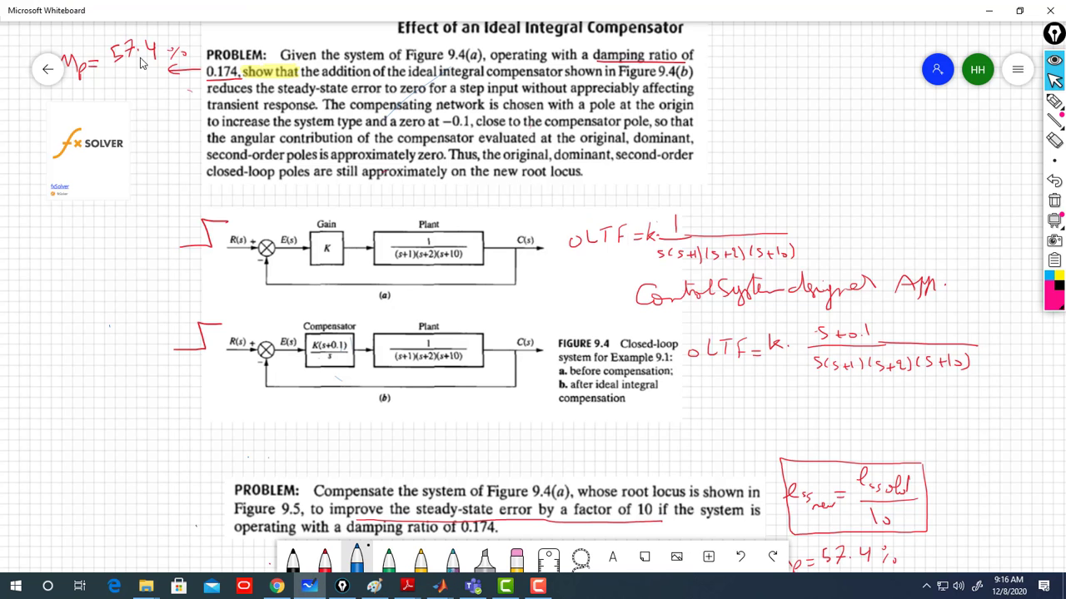
left_click(992, 10)
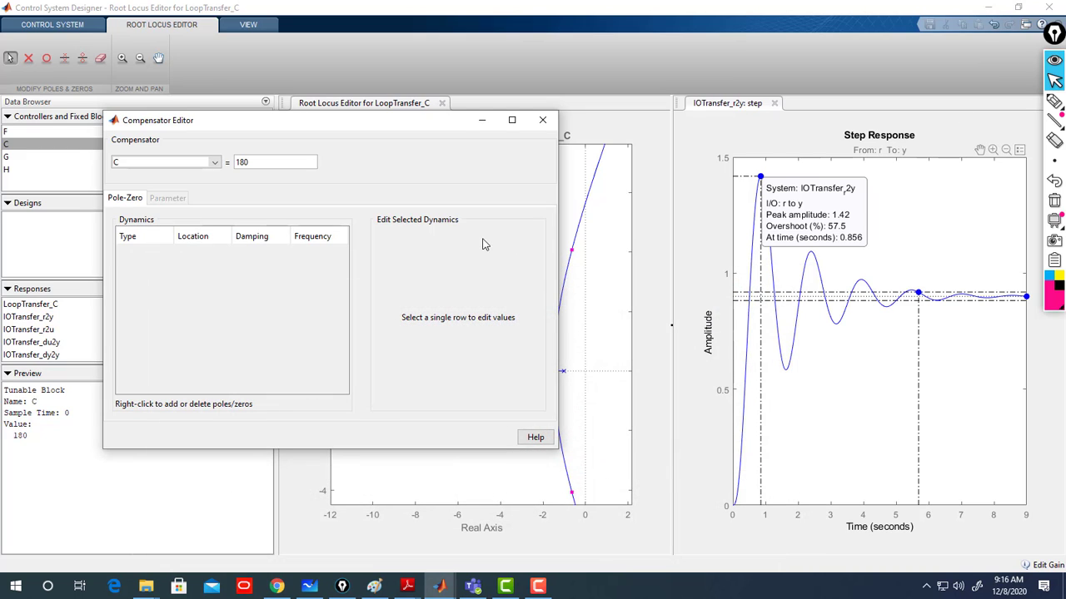
left_click(542, 122)
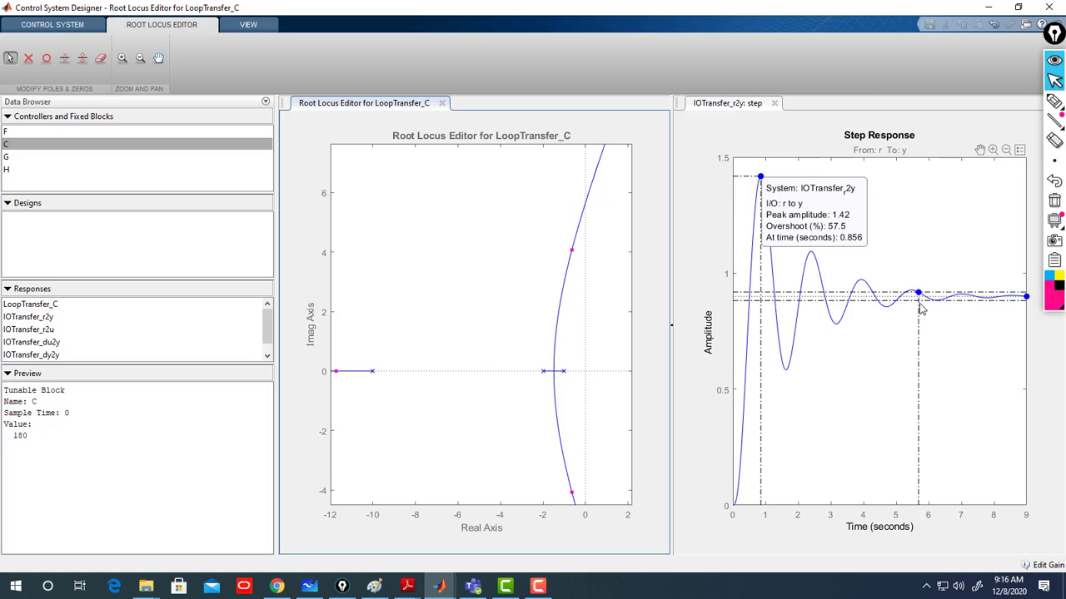
- Review the whiteboard notes again and return to Control System Designer
mouse_move(919, 299)
left_click(310, 587)
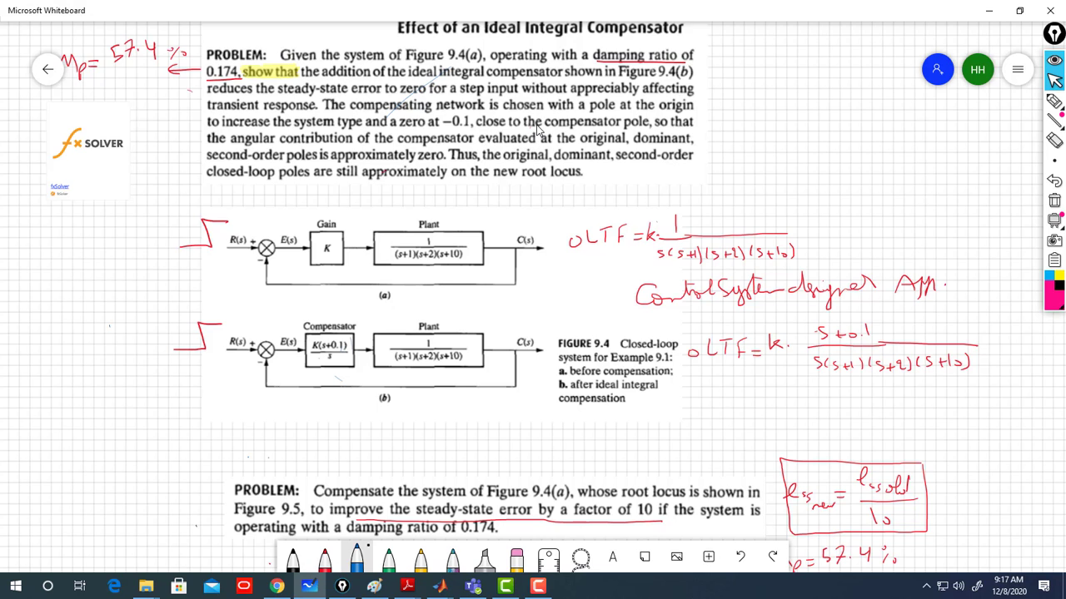
left_click(998, 10)
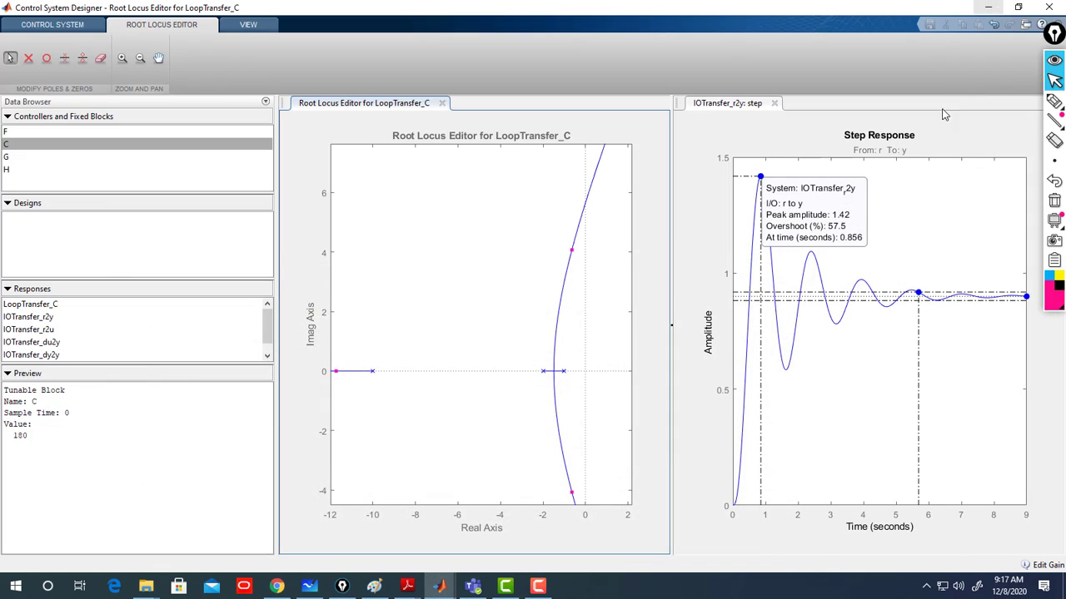
- Show the settling time and final value data tips on the step response and place them clear of the curve
left_click(921, 298)
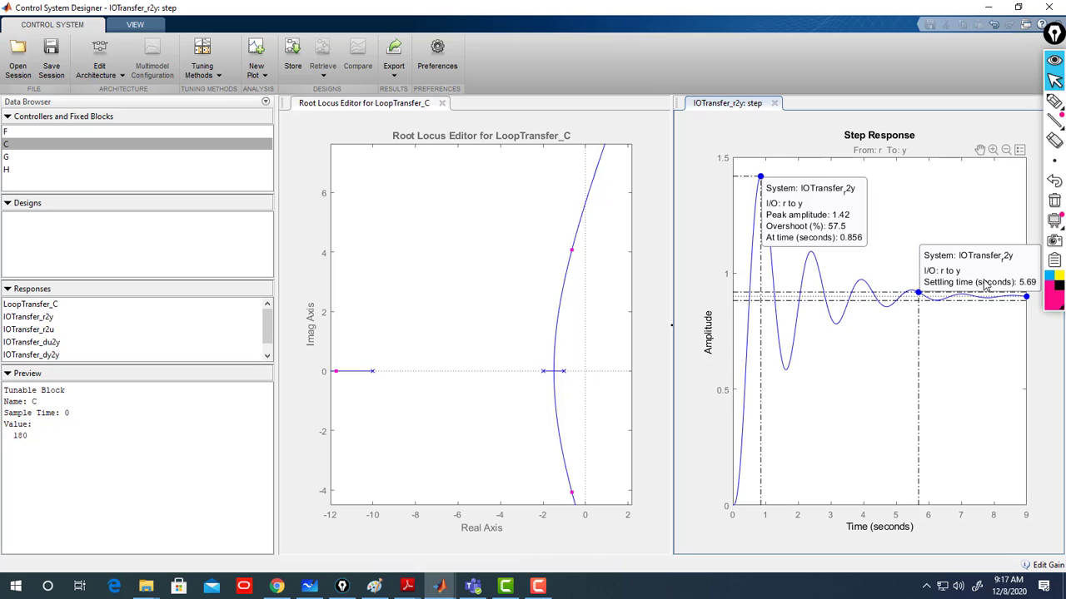
left_click_drag(1023, 283, 866, 240)
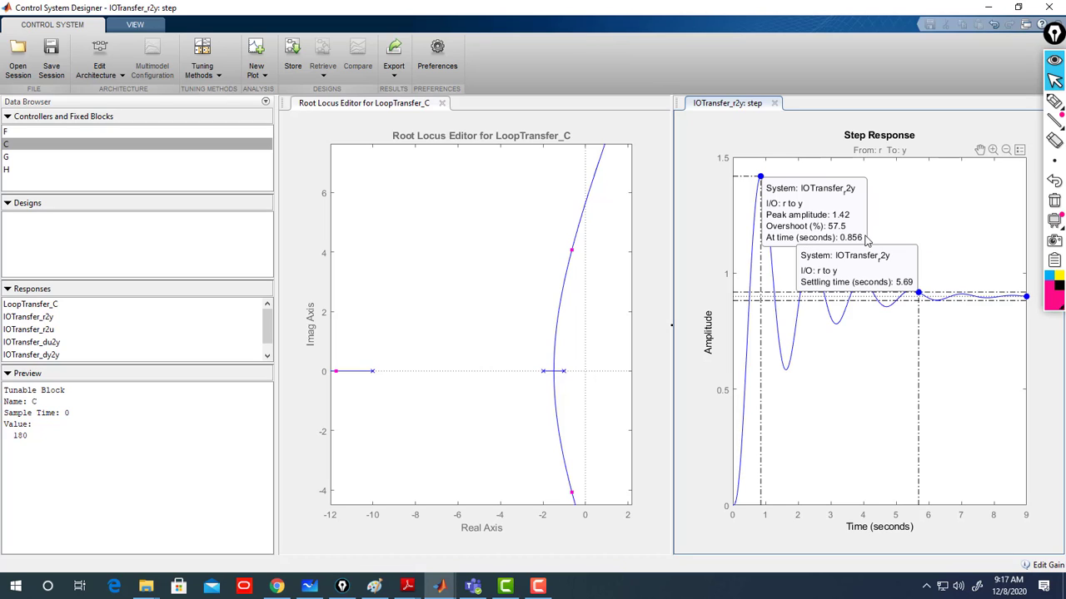
right_click(976, 327)
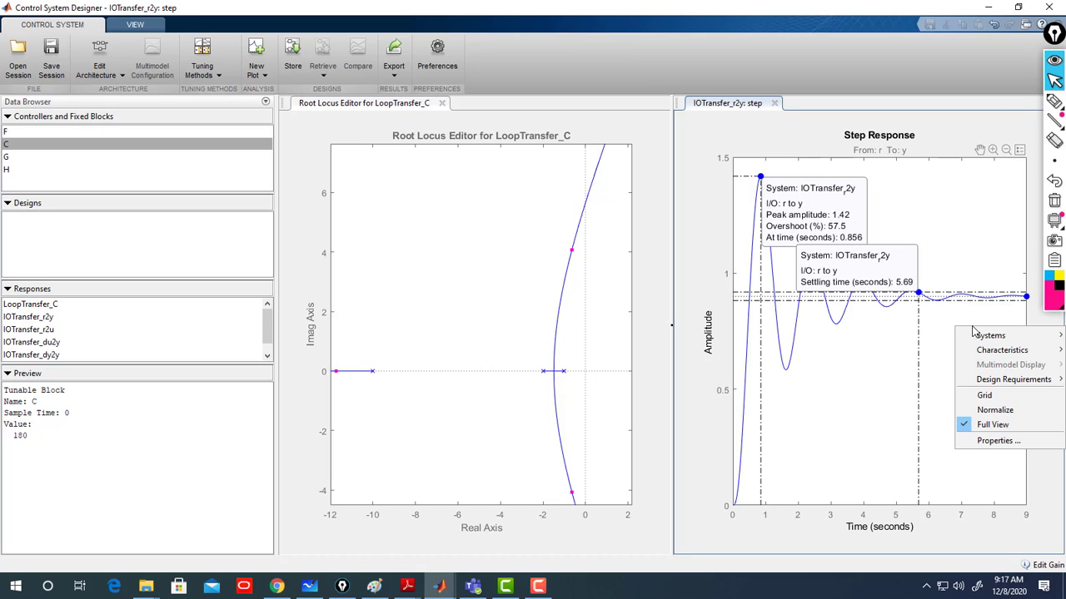
mouse_move(996, 351)
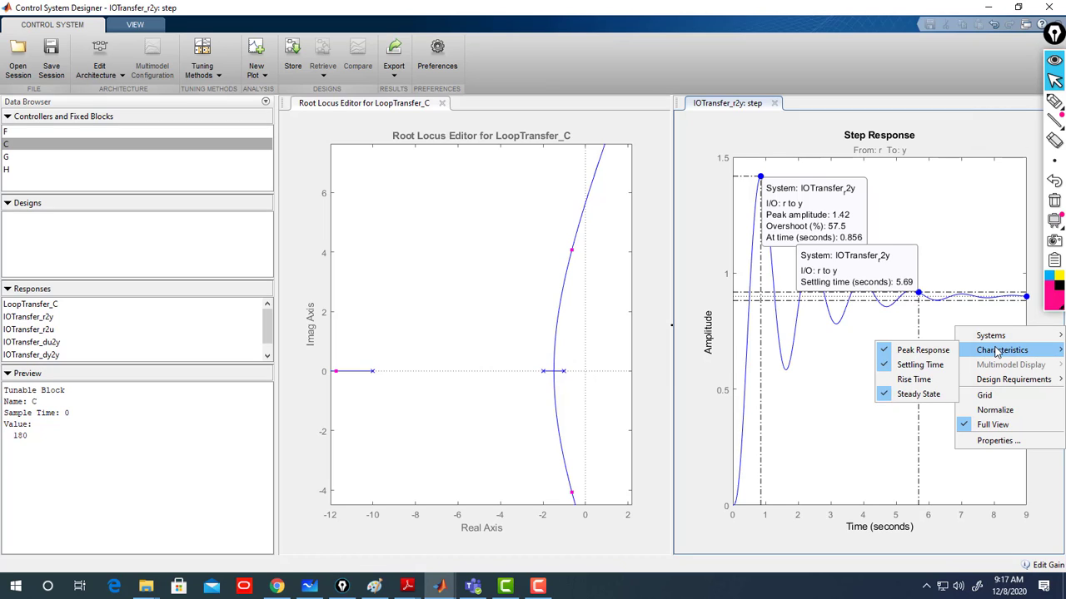
left_click(1019, 306)
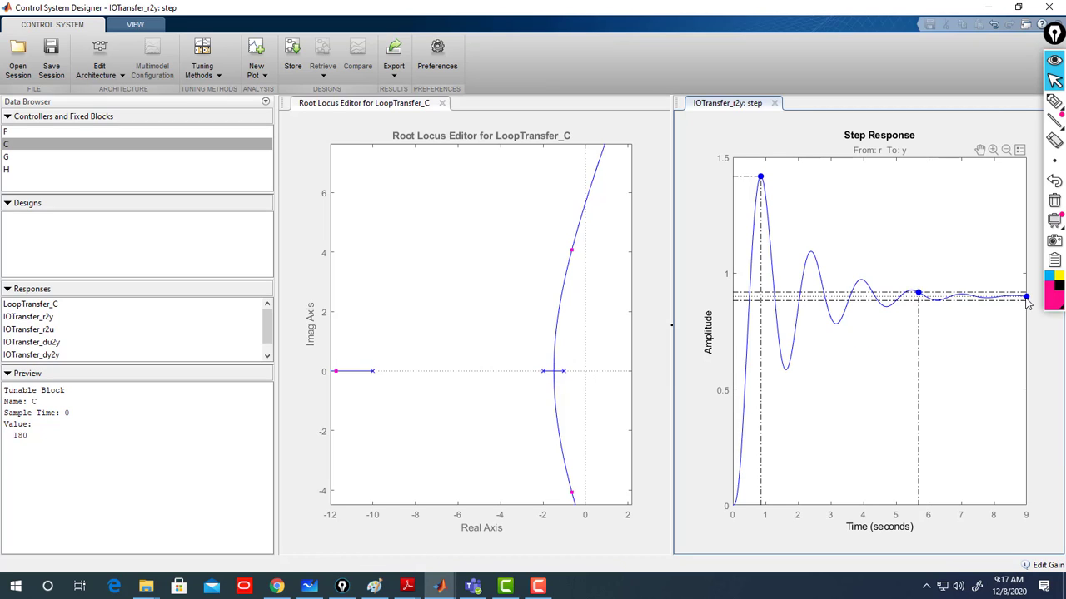
mouse_move(1027, 300)
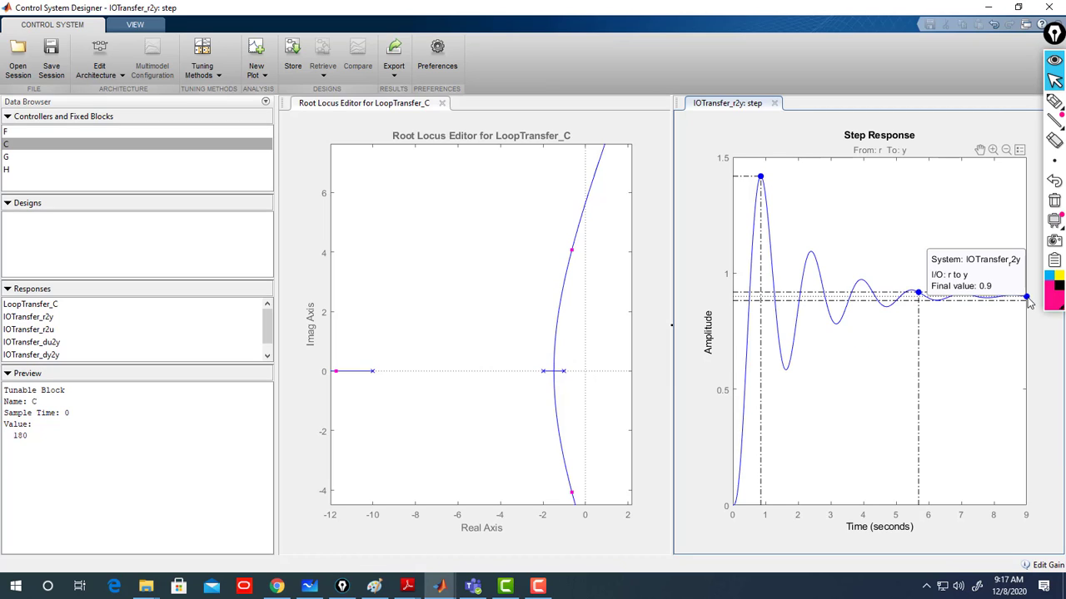
left_click(918, 294)
mouse_move(760, 182)
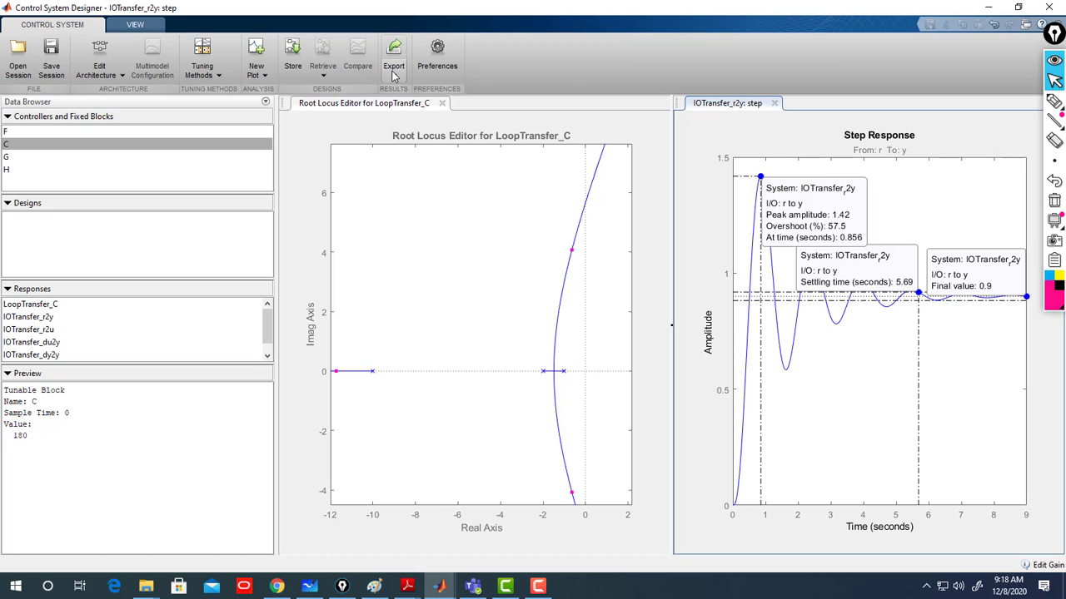
- Store the uncompensated design and set compensator C's gain to 1 in the Compensator Editor
left_click(292, 60)
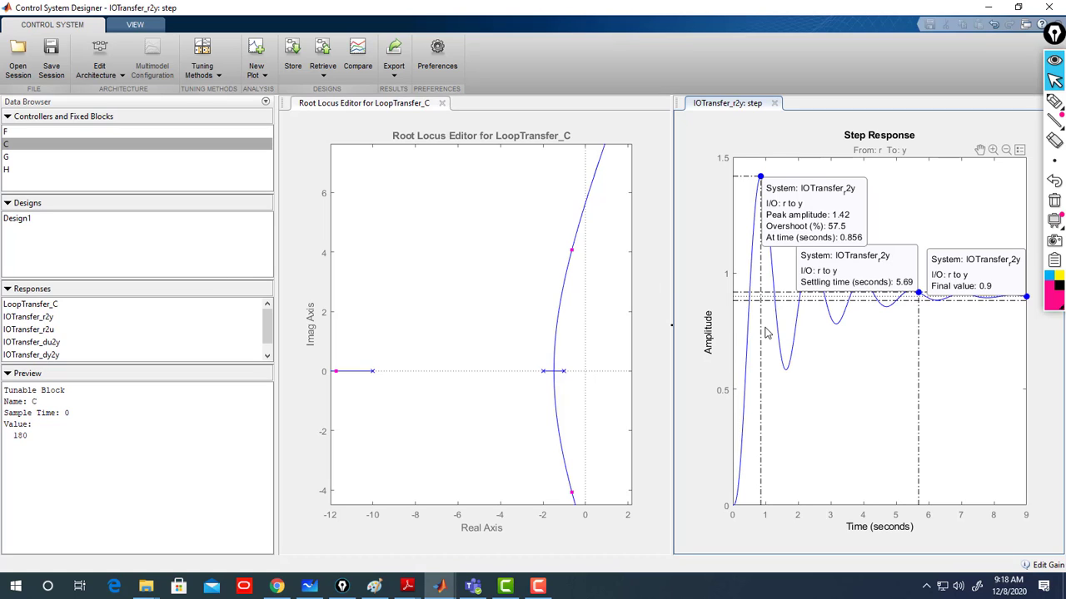
double_click(8, 145)
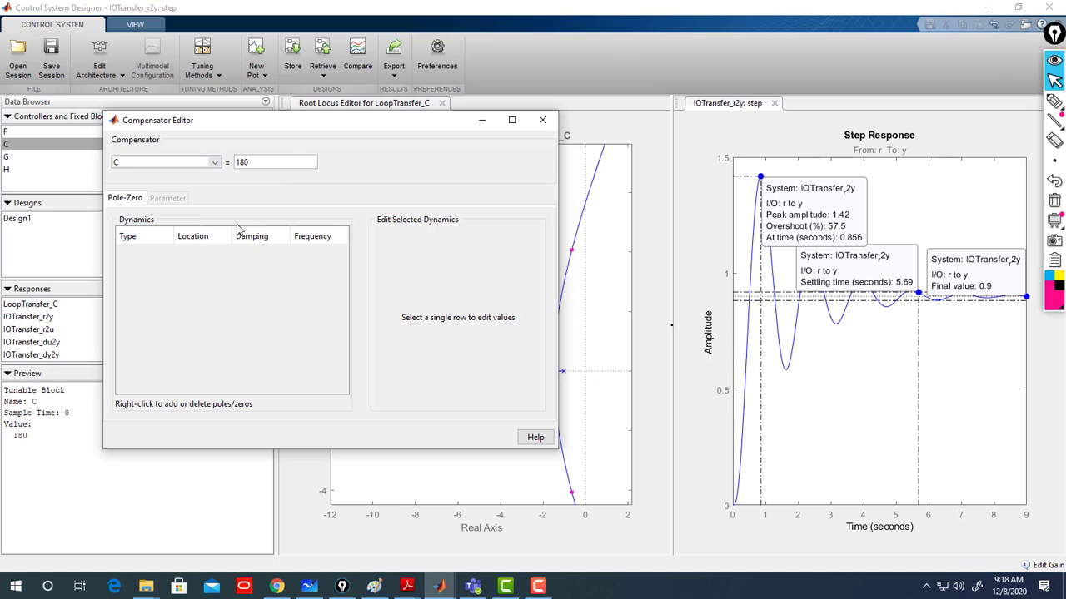
left_click_drag(248, 161, 214, 159)
type("1")
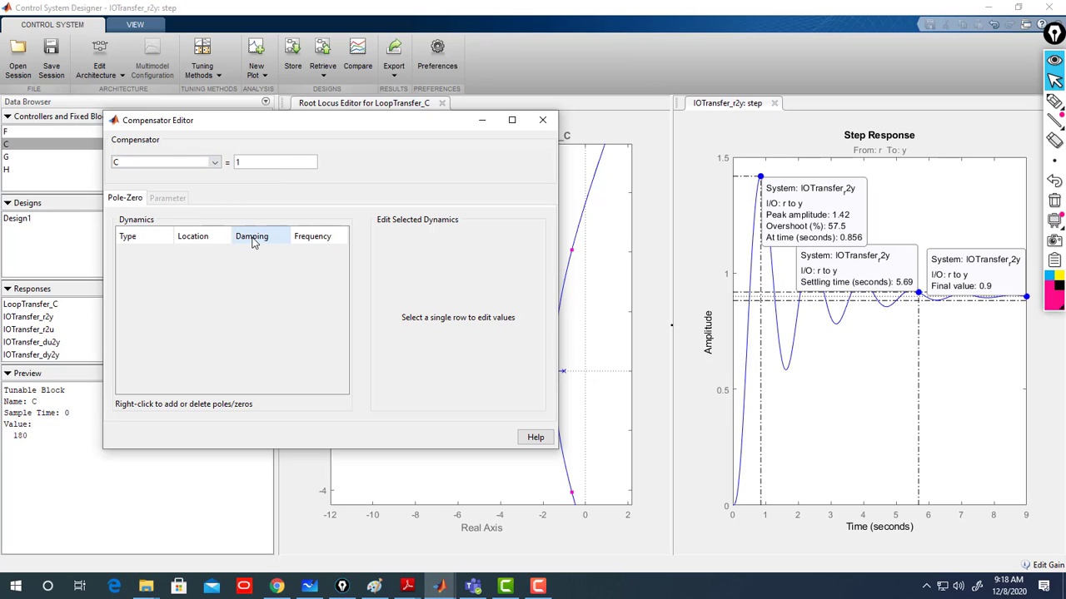
left_click(213, 165)
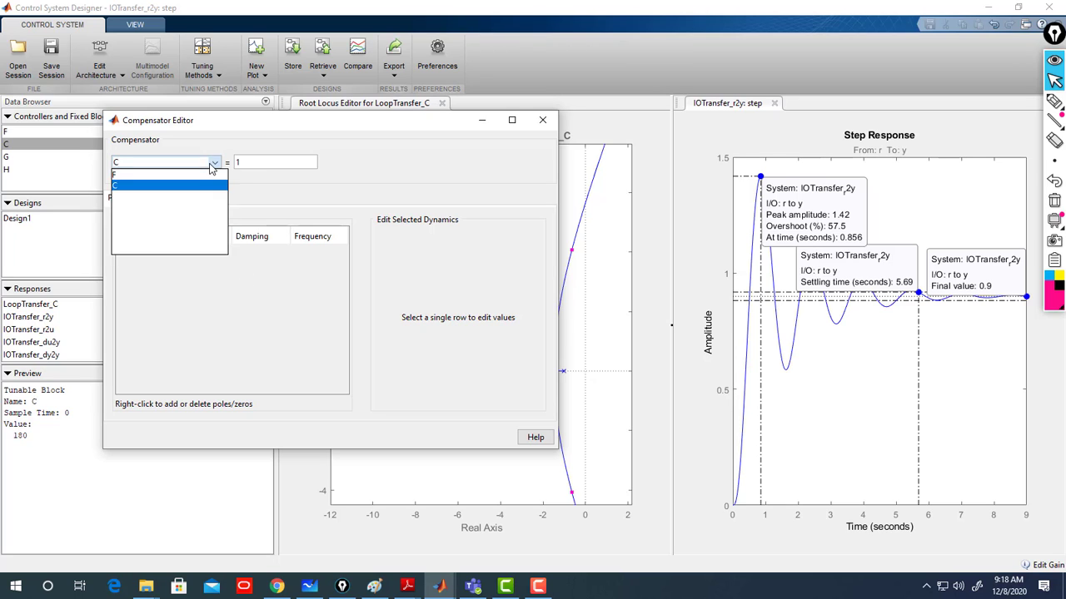
left_click(211, 168)
- Add an integrator and a real zero to compensator C's pole-zero dynamics
right_click(222, 266)
mouse_move(310, 270)
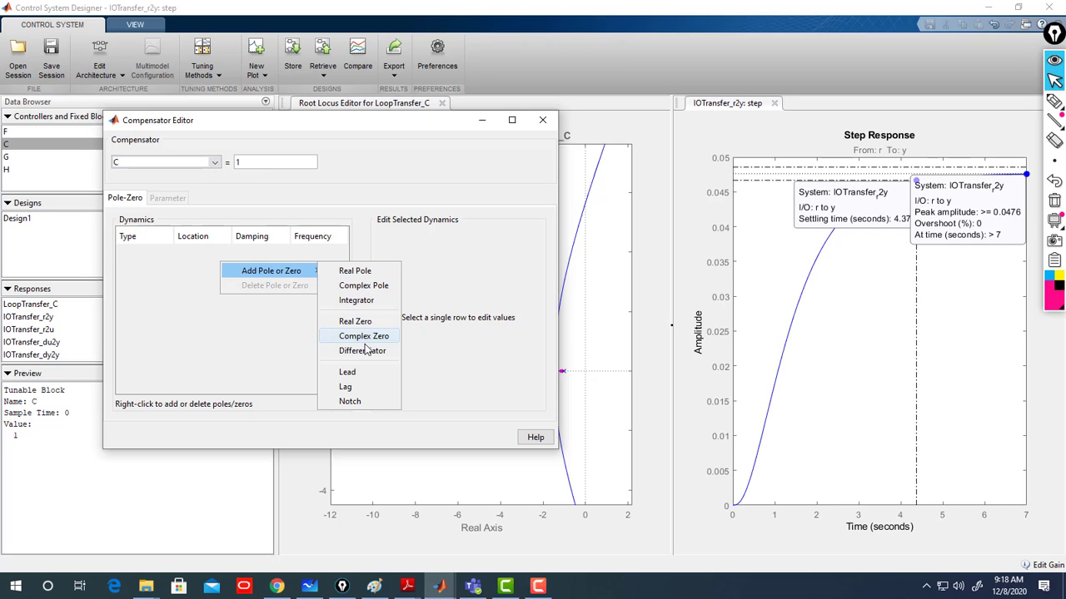
left_click(357, 300)
right_click(218, 286)
mouse_move(260, 299)
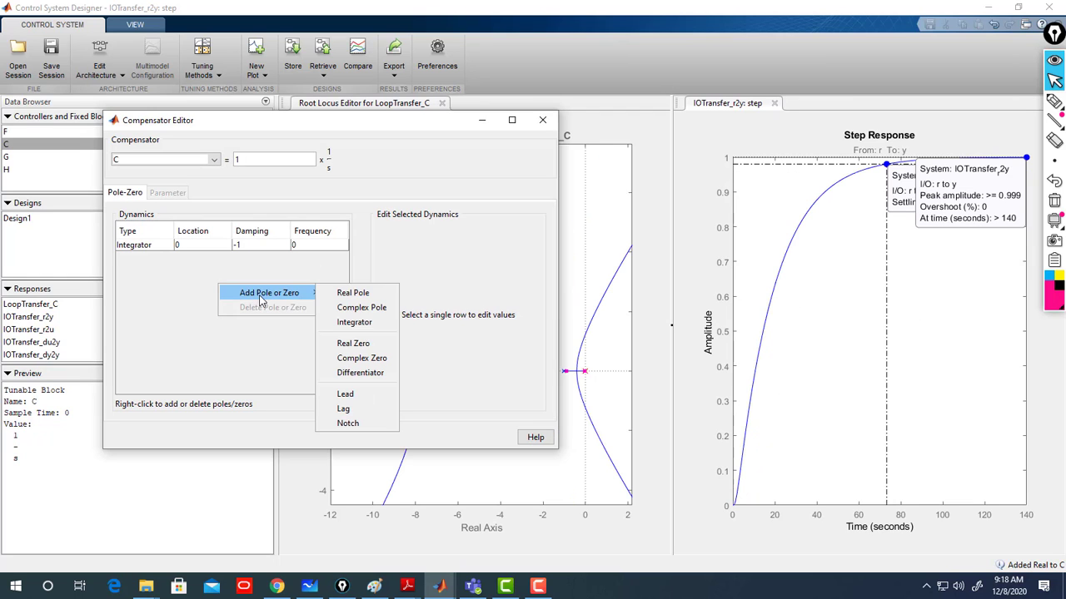
left_click(353, 343)
- Set the real zero's location to -0.1
left_click(274, 258)
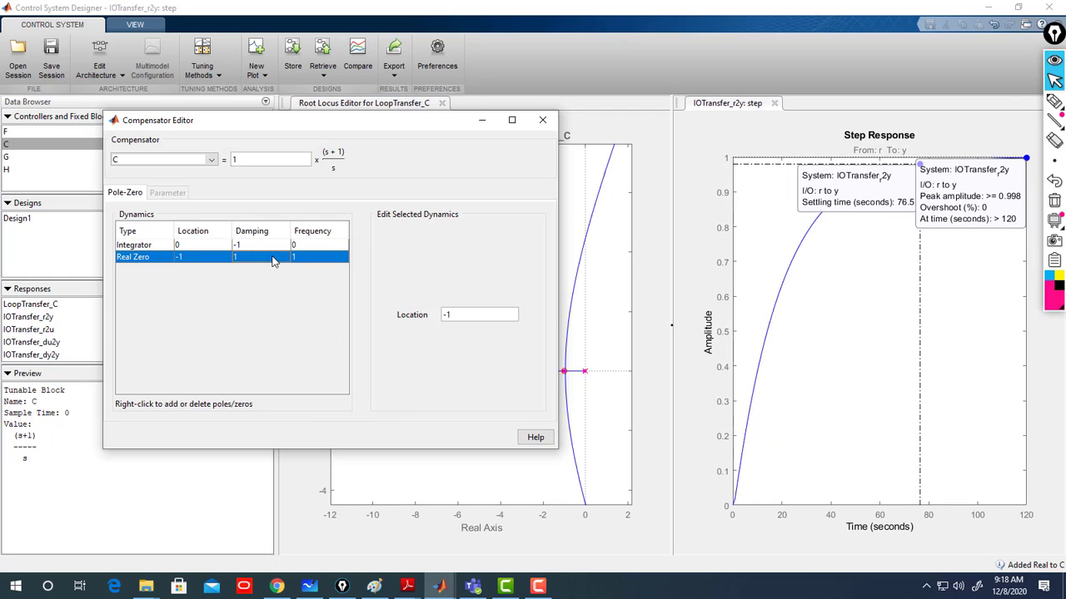
left_click(452, 314)
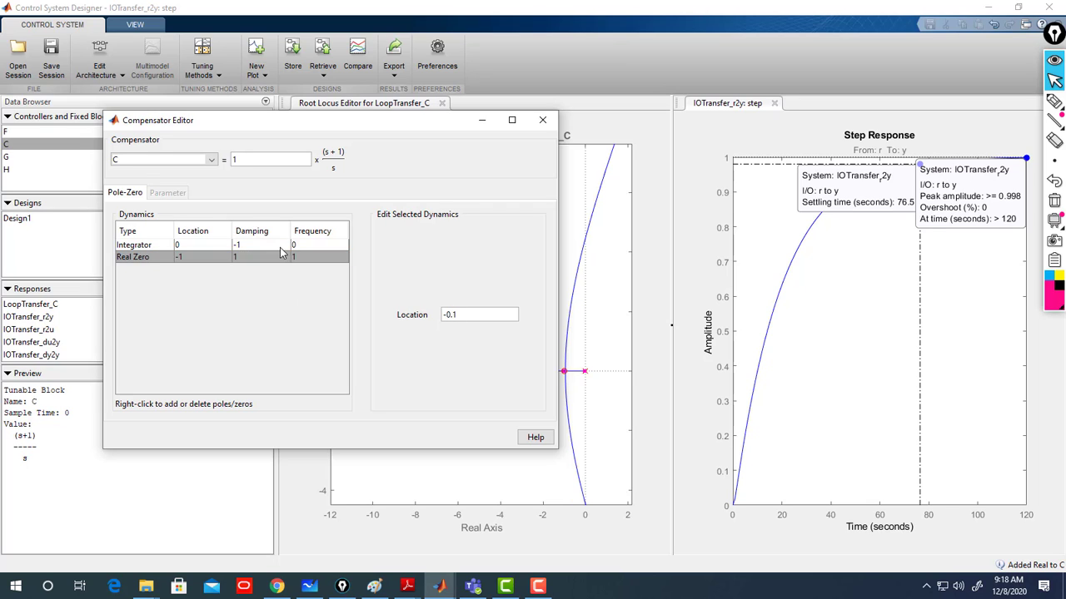
key("Return")
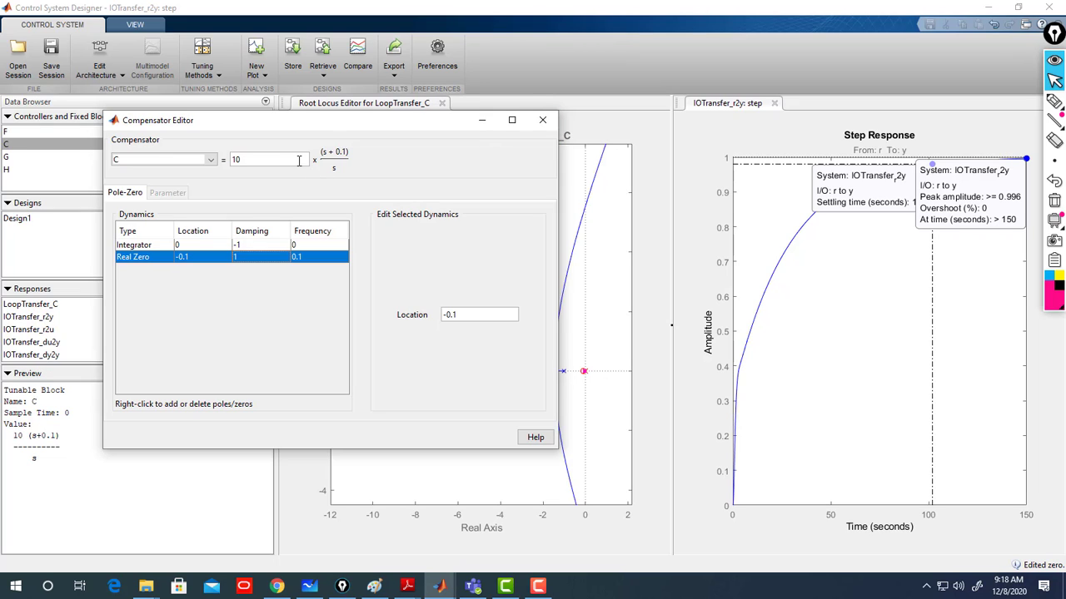
- Set the compensator gain to 1 and close the Compensator Editor
left_click_drag(298, 159, 207, 157)
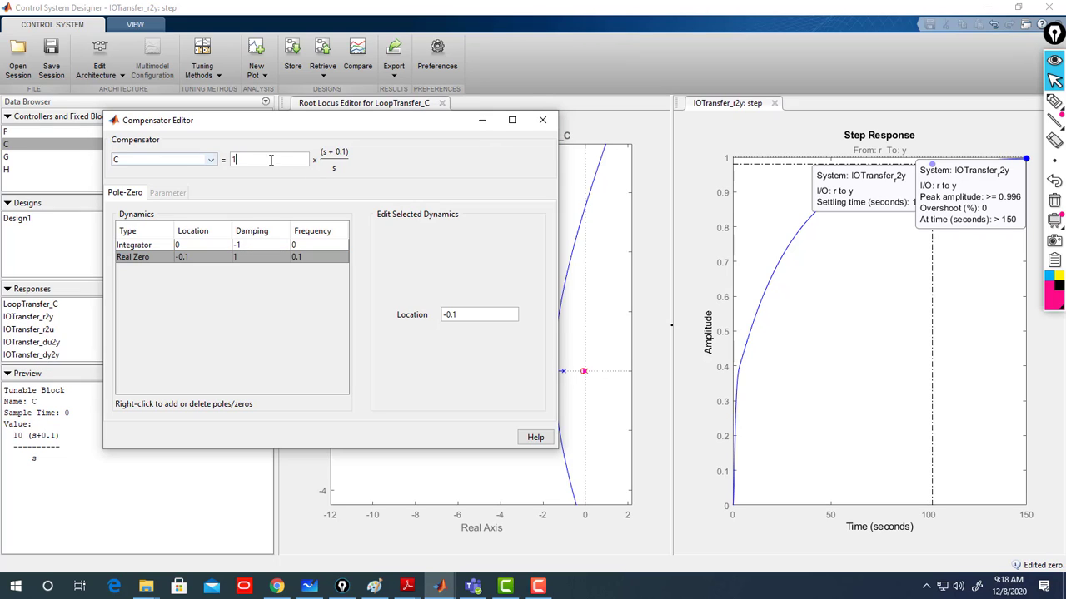
type("1")
key("Return")
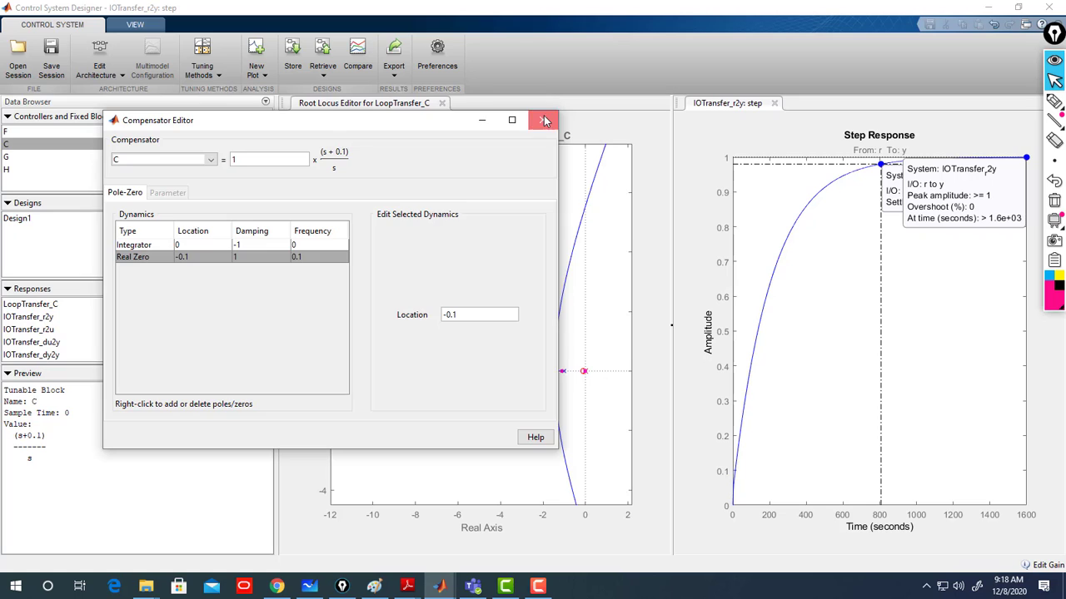
left_click(545, 122)
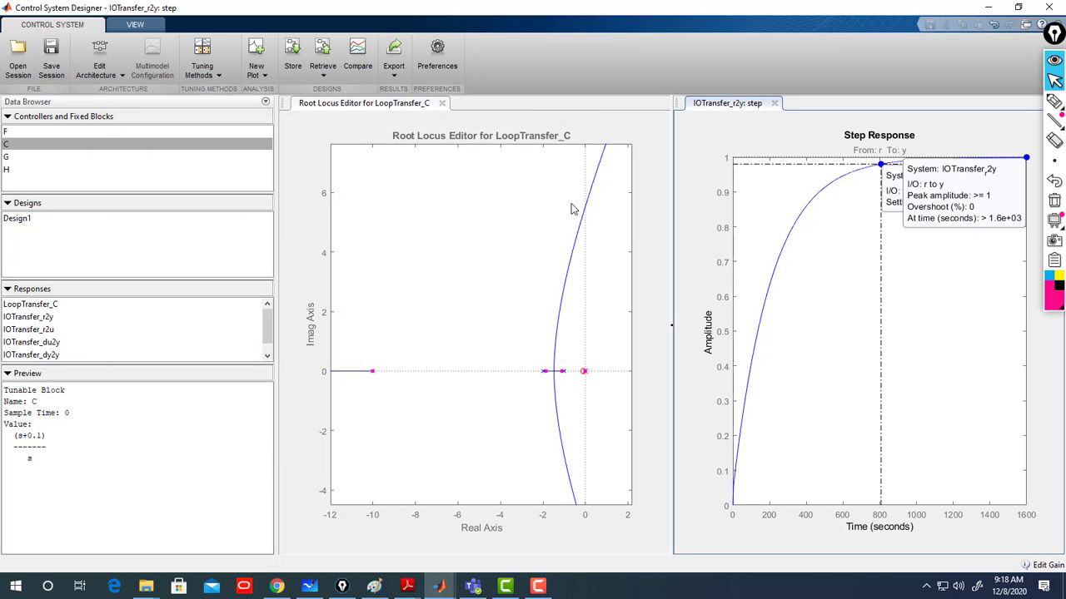
- Drag the closed-loop pole up along the root locus to raise the loop gain to about 222
left_click(893, 203)
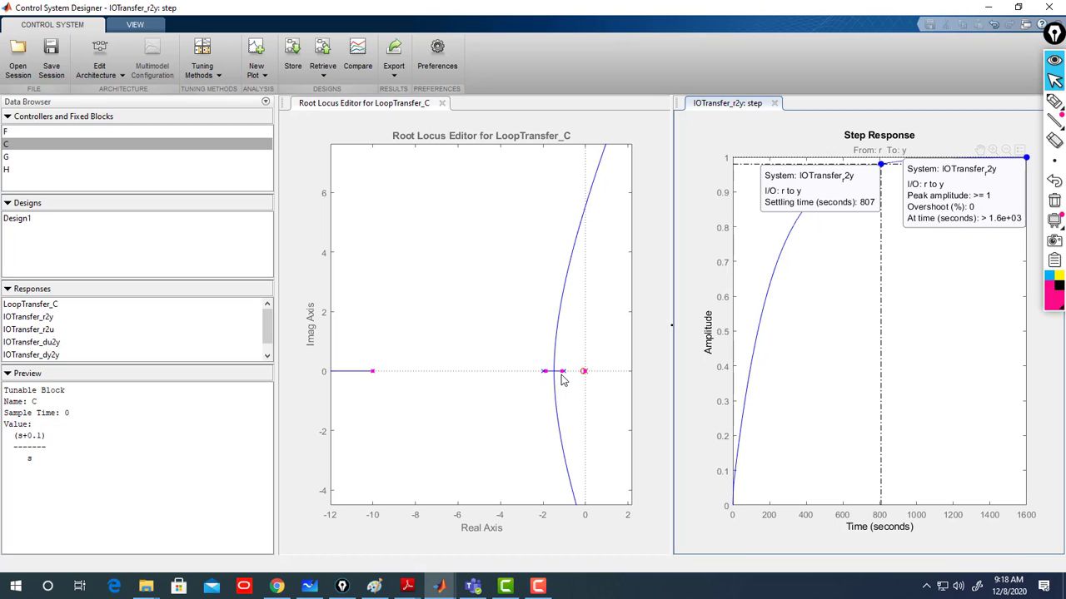
left_click_drag(561, 377, 558, 346)
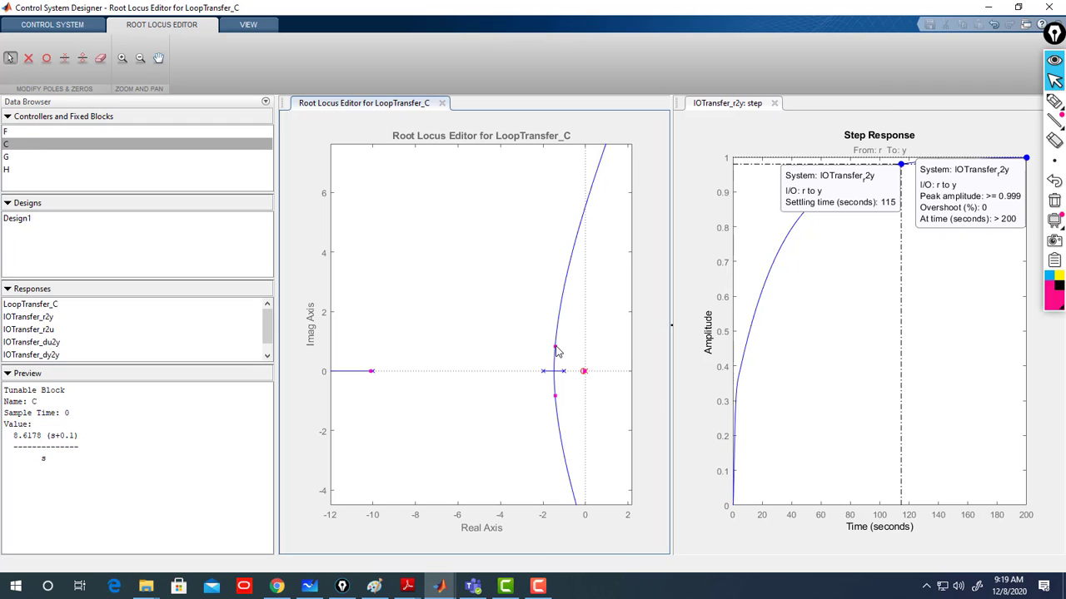
left_click_drag(557, 346, 564, 289)
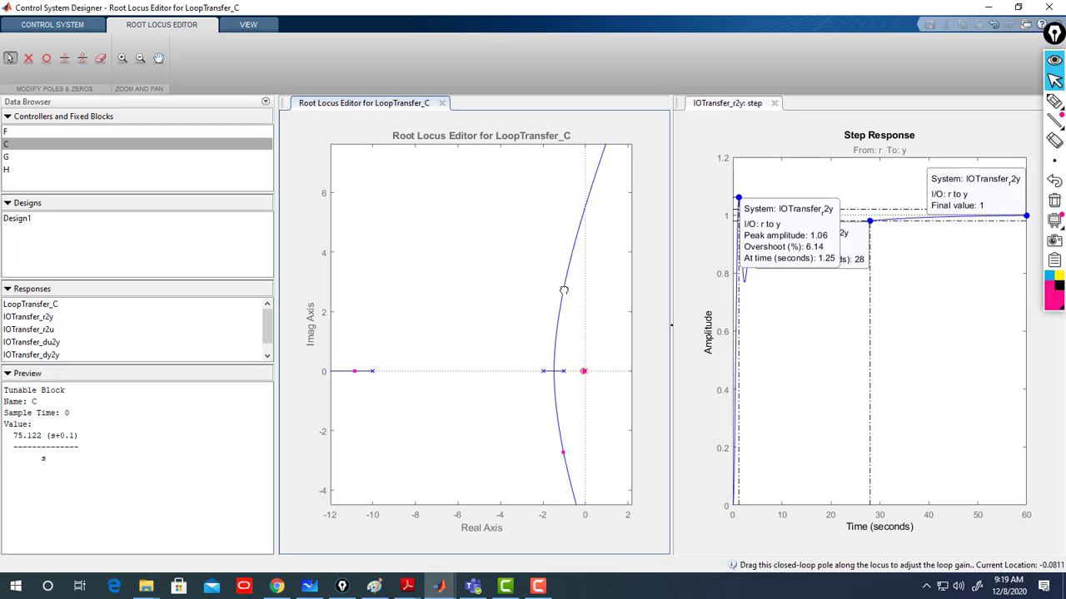
left_click_drag(564, 295, 565, 271)
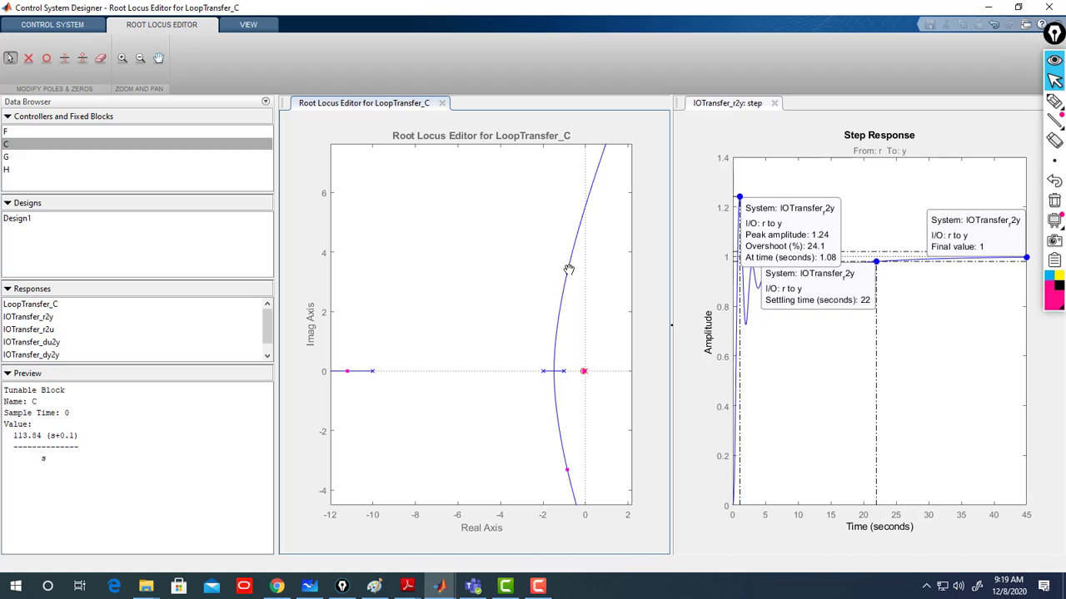
left_click_drag(566, 269, 572, 239)
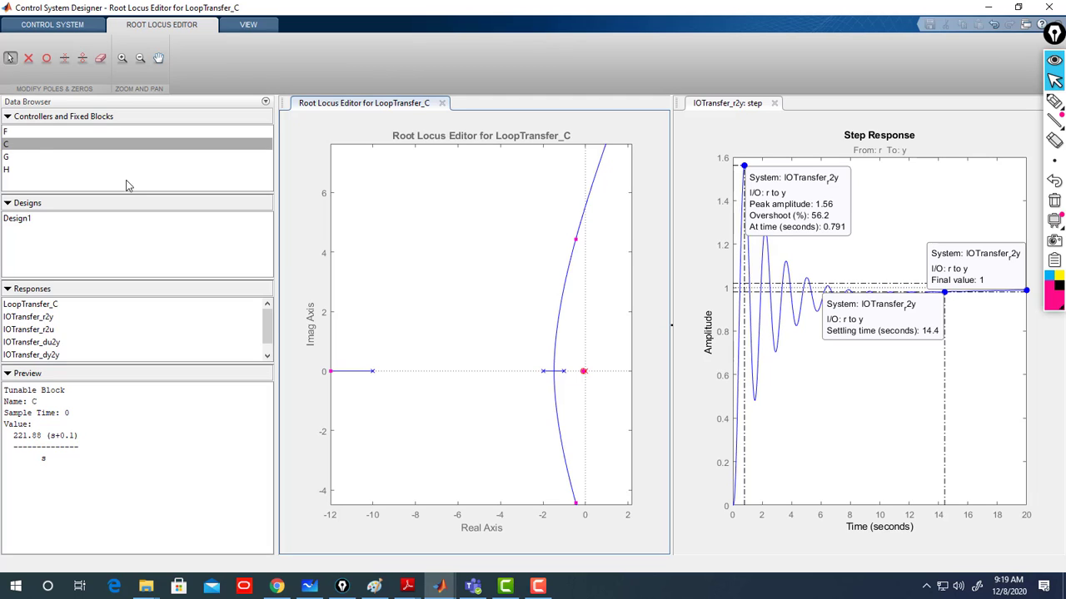
- Reopen the Compensator Editor and set compensator C's gain to 227
double_click(15, 146)
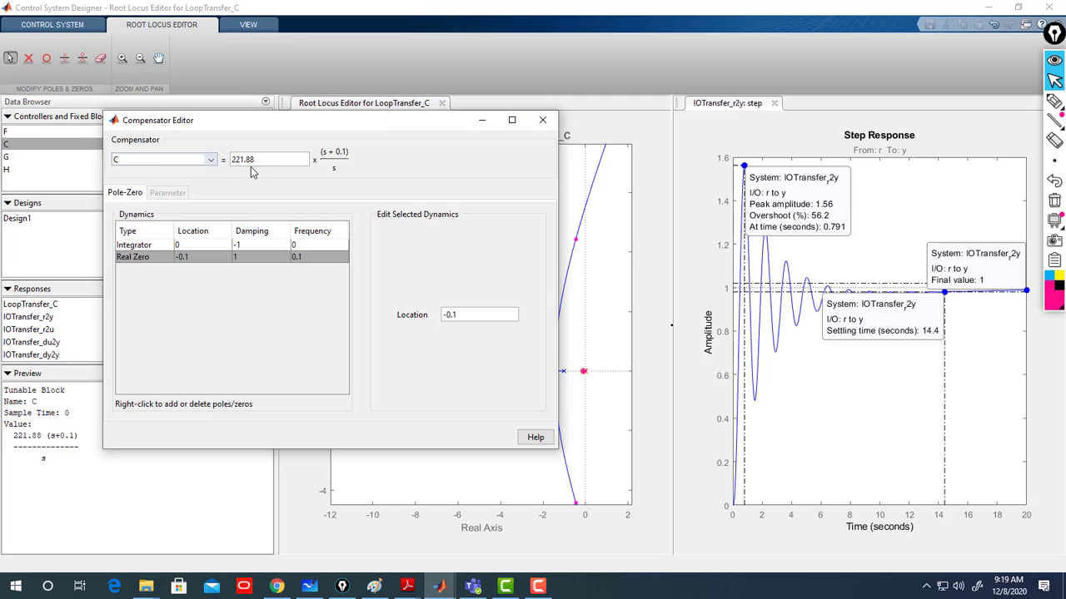
left_click_drag(263, 160, 223, 159)
type("225")
left_click(265, 249)
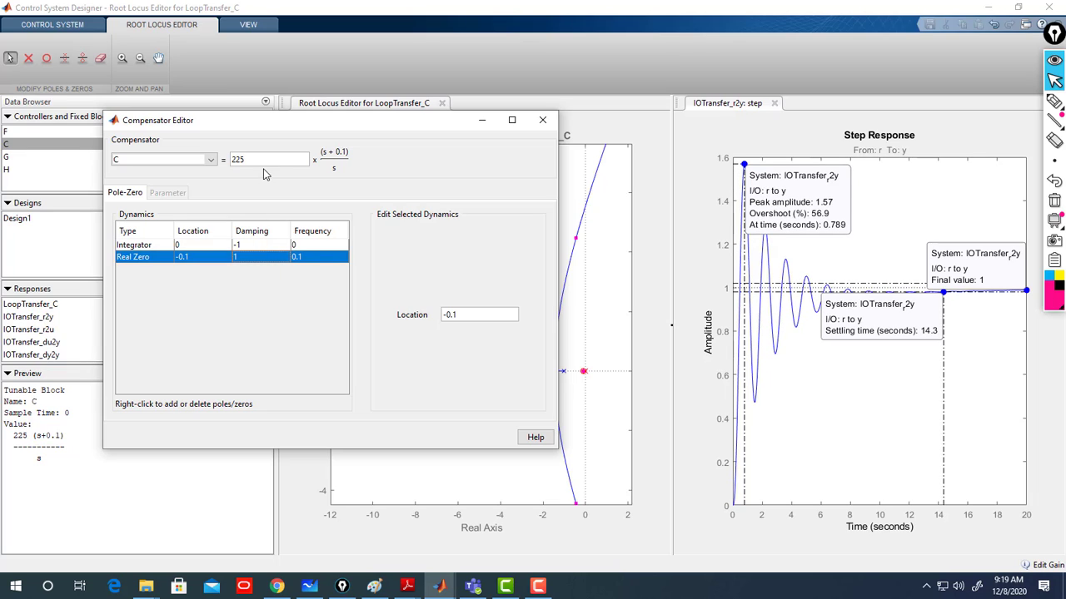
left_click(214, 166)
left_click(168, 179)
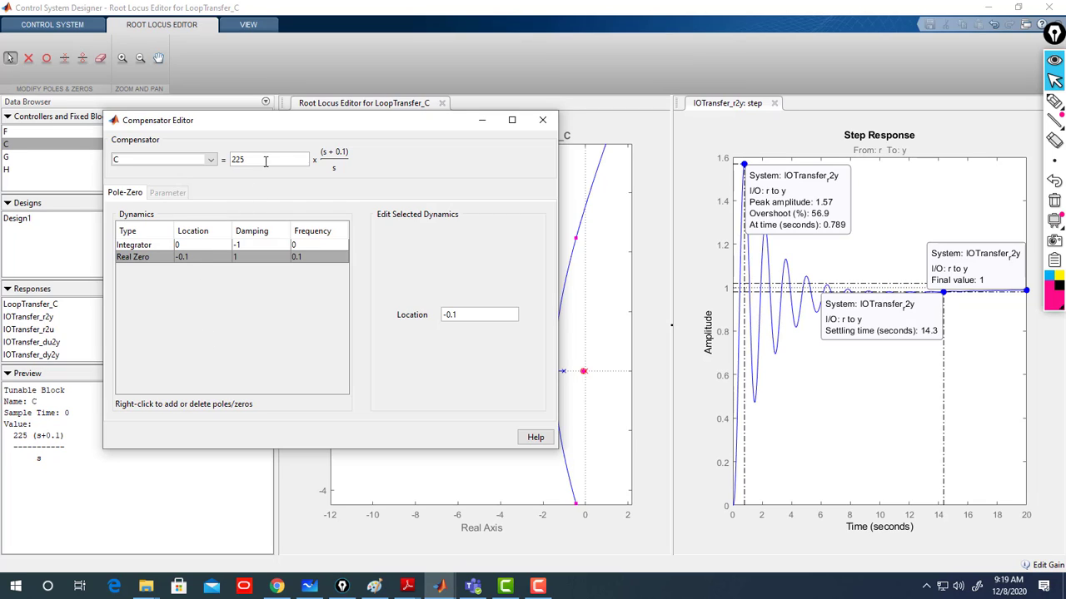
left_click_drag(265, 161, 222, 161)
type("227")
left_click(249, 249)
left_click(250, 255)
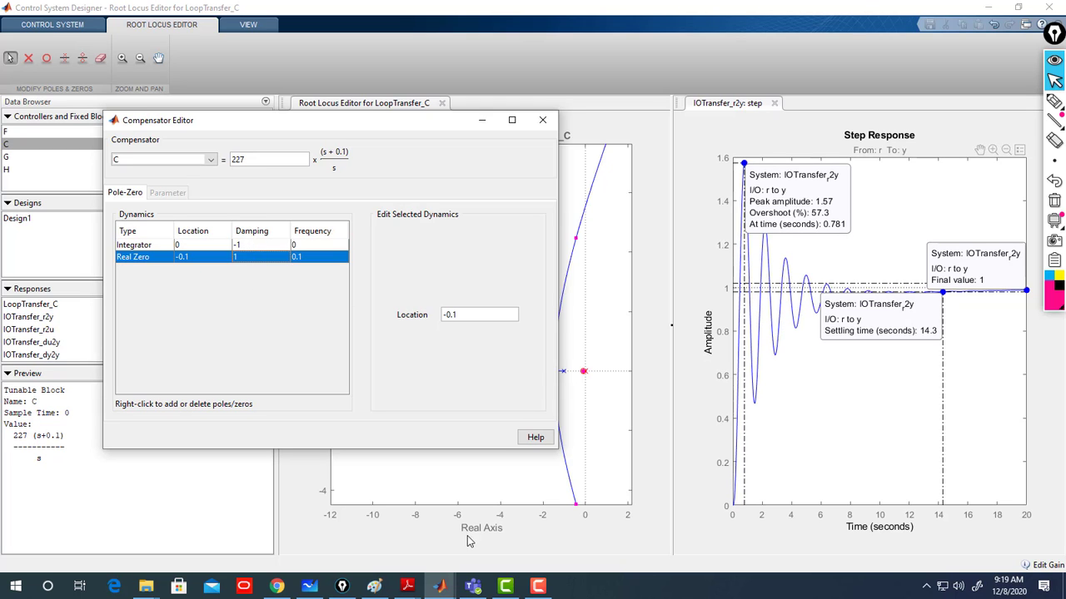
- Consult the whiteboard problem notes and return to Control System Designer
left_click(308, 588)
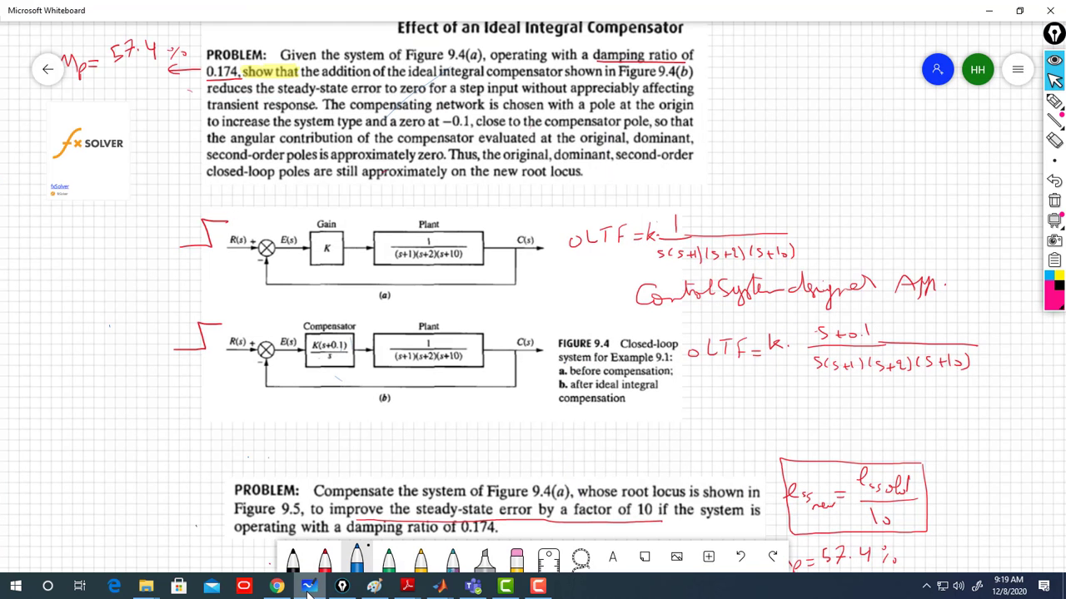
left_click(308, 587)
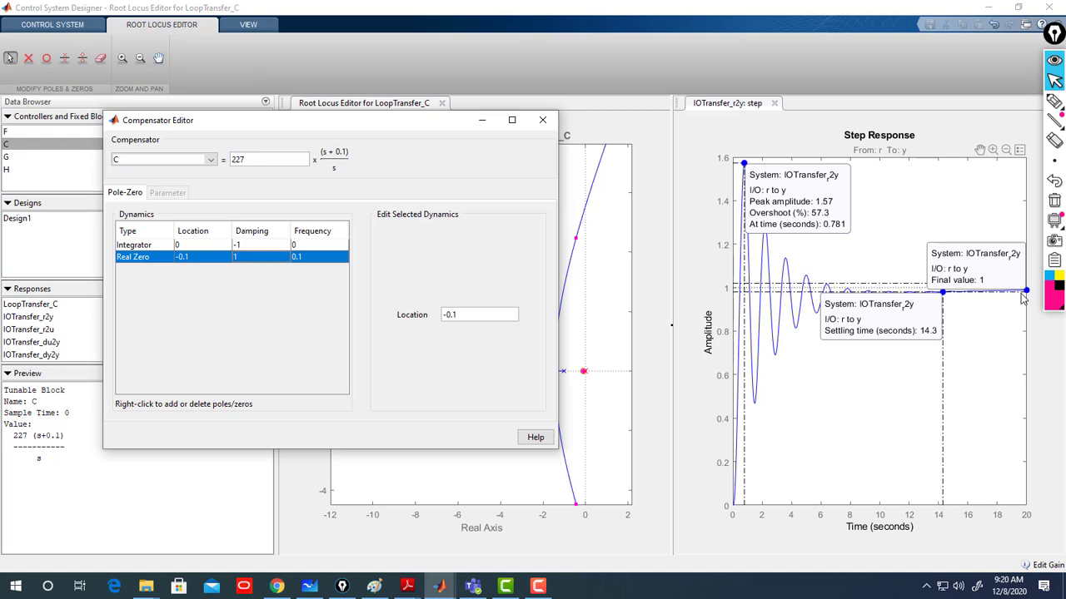
- Close the Compensator Editor and store the compensated tuning as a new design
left_click(542, 122)
left_click(37, 25)
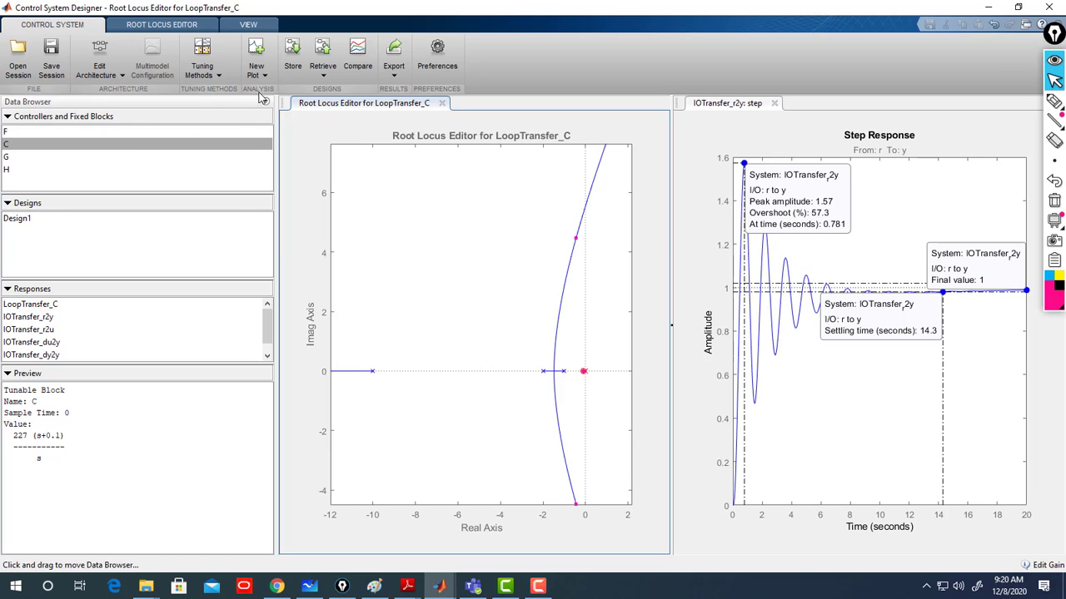
left_click(292, 52)
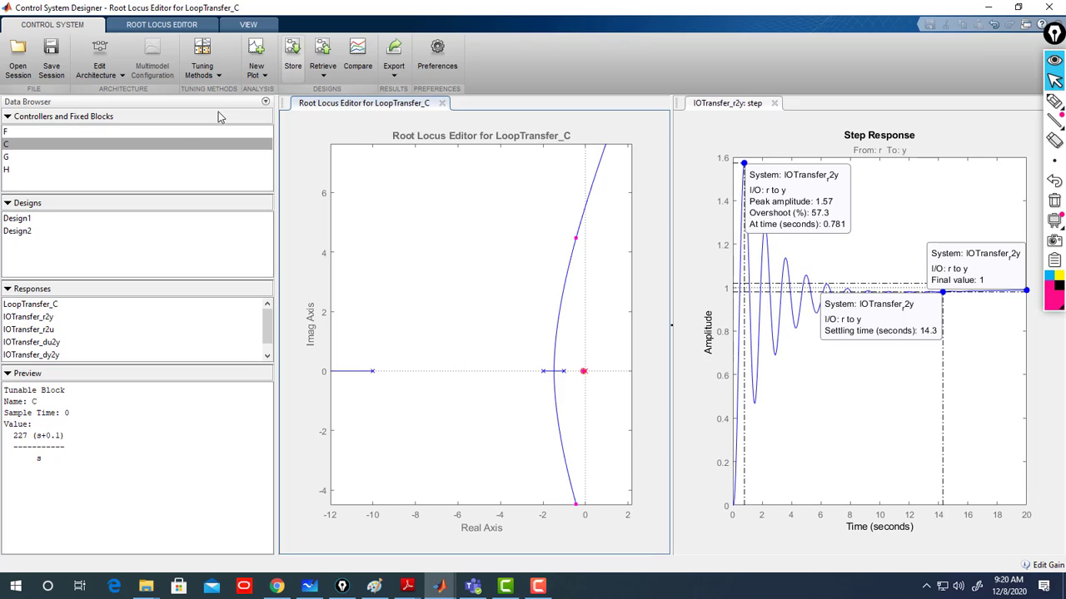
- Compare the current design against stored Design1 on the step response plot
left_click(359, 55)
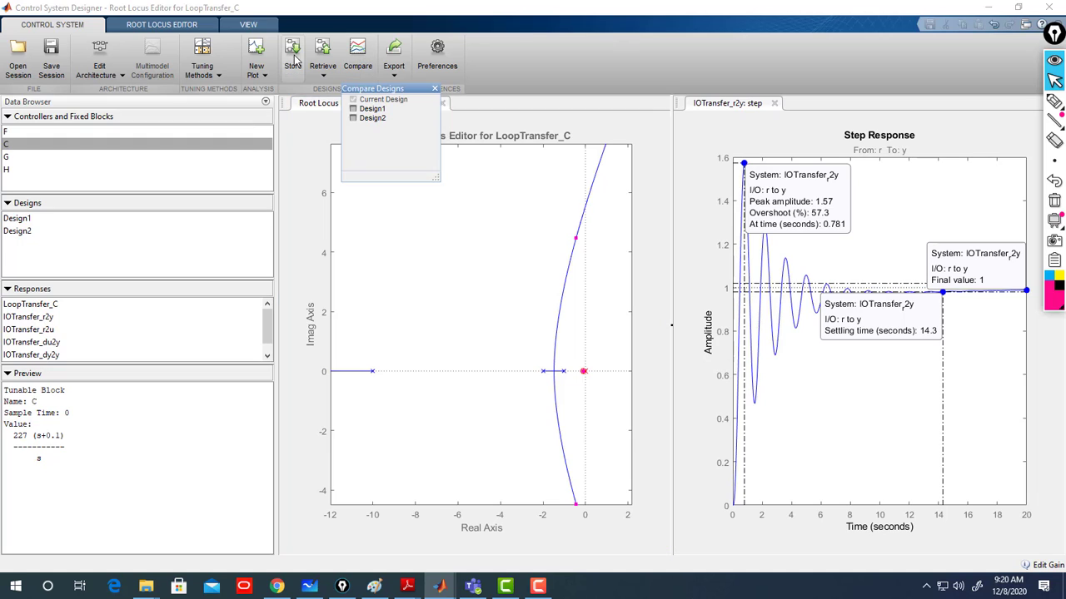
left_click(353, 109)
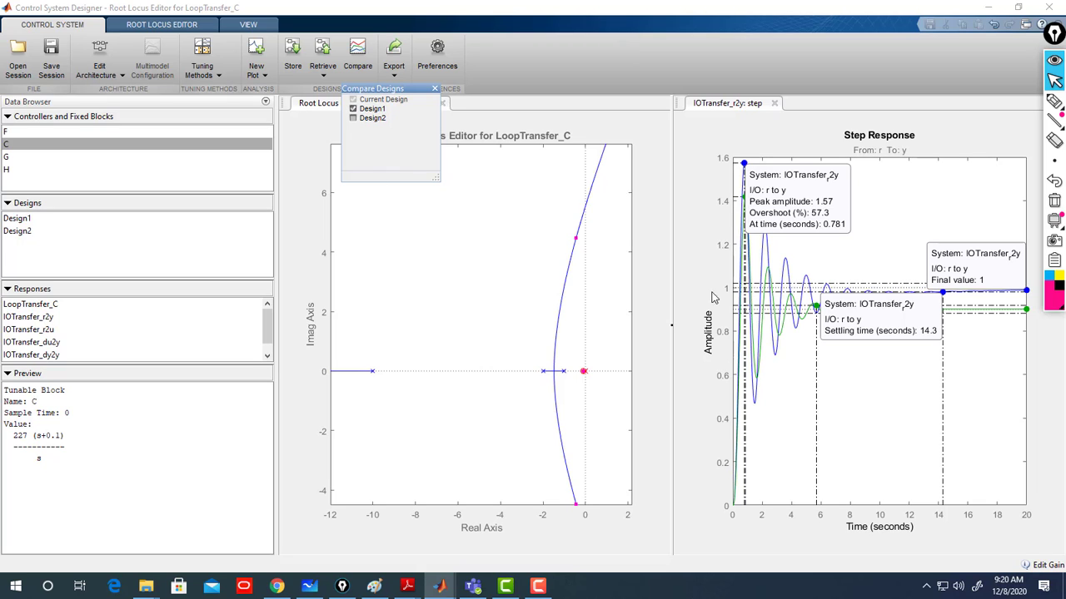
left_click(898, 238)
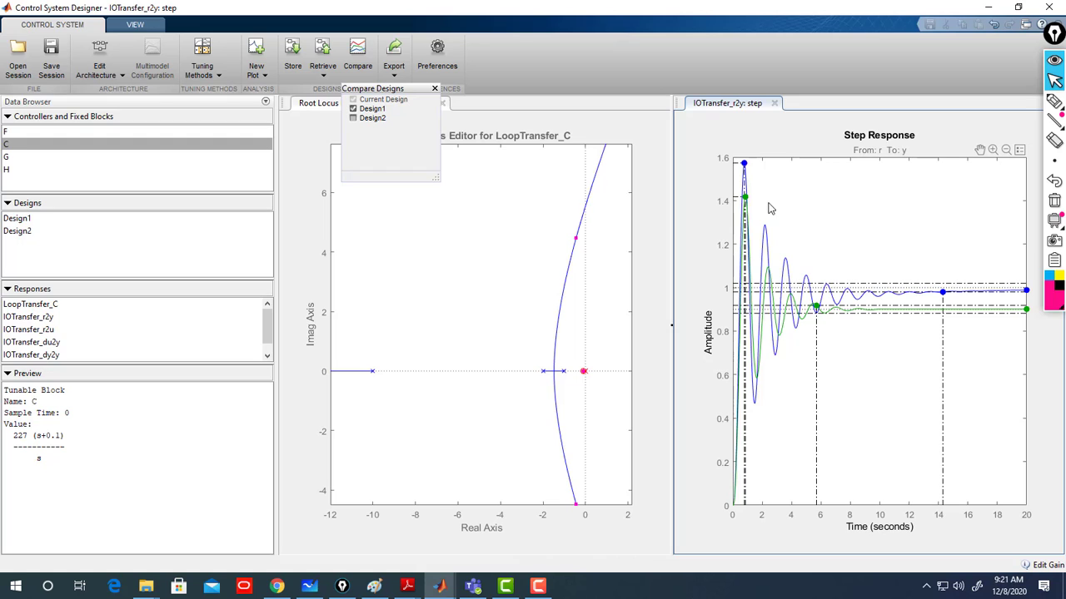
mouse_move(745, 202)
mouse_move(945, 301)
- Check the percent overshoot calculation in fxSolver, then return to the whiteboard notes
left_click(280, 589)
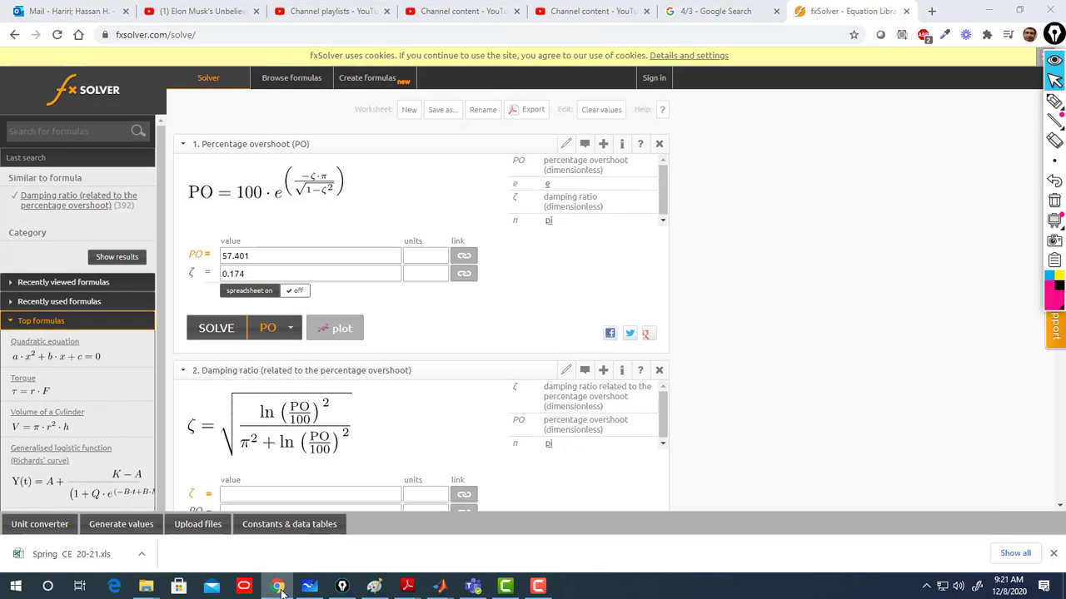
left_click(280, 590)
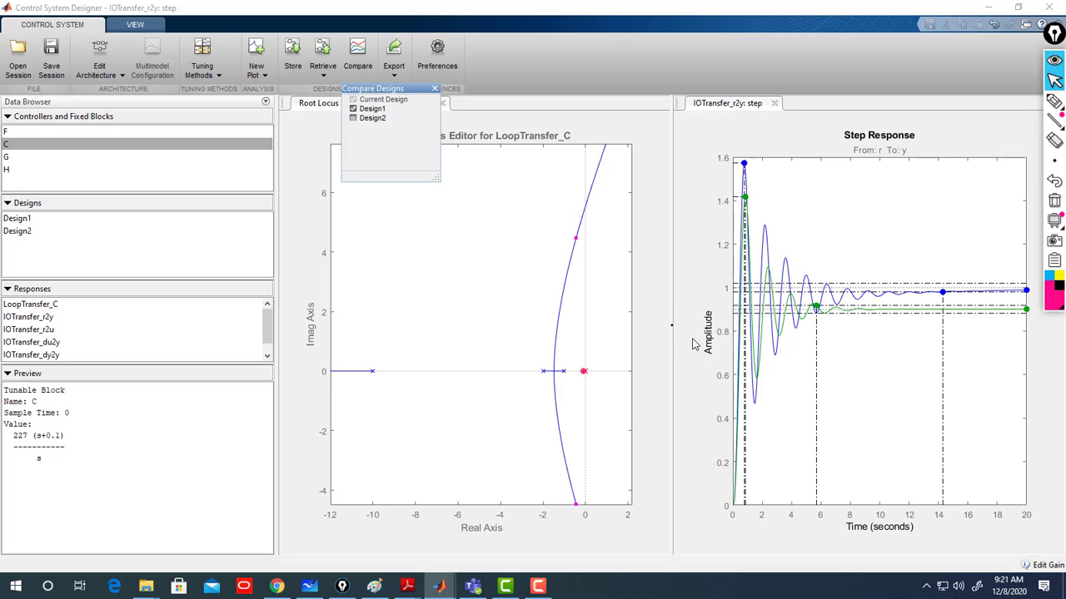
left_click(305, 589)
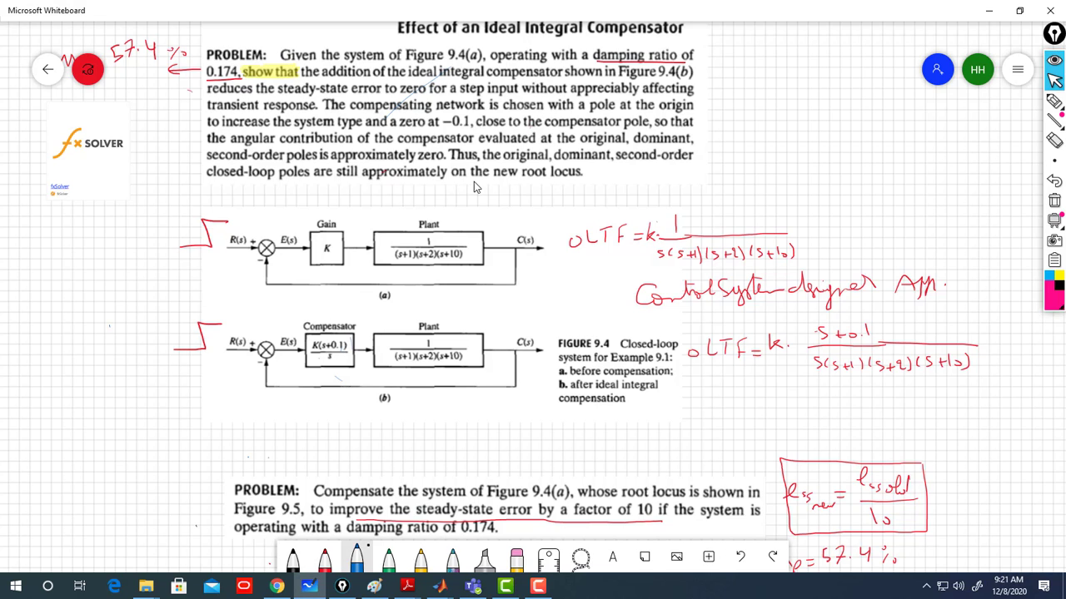